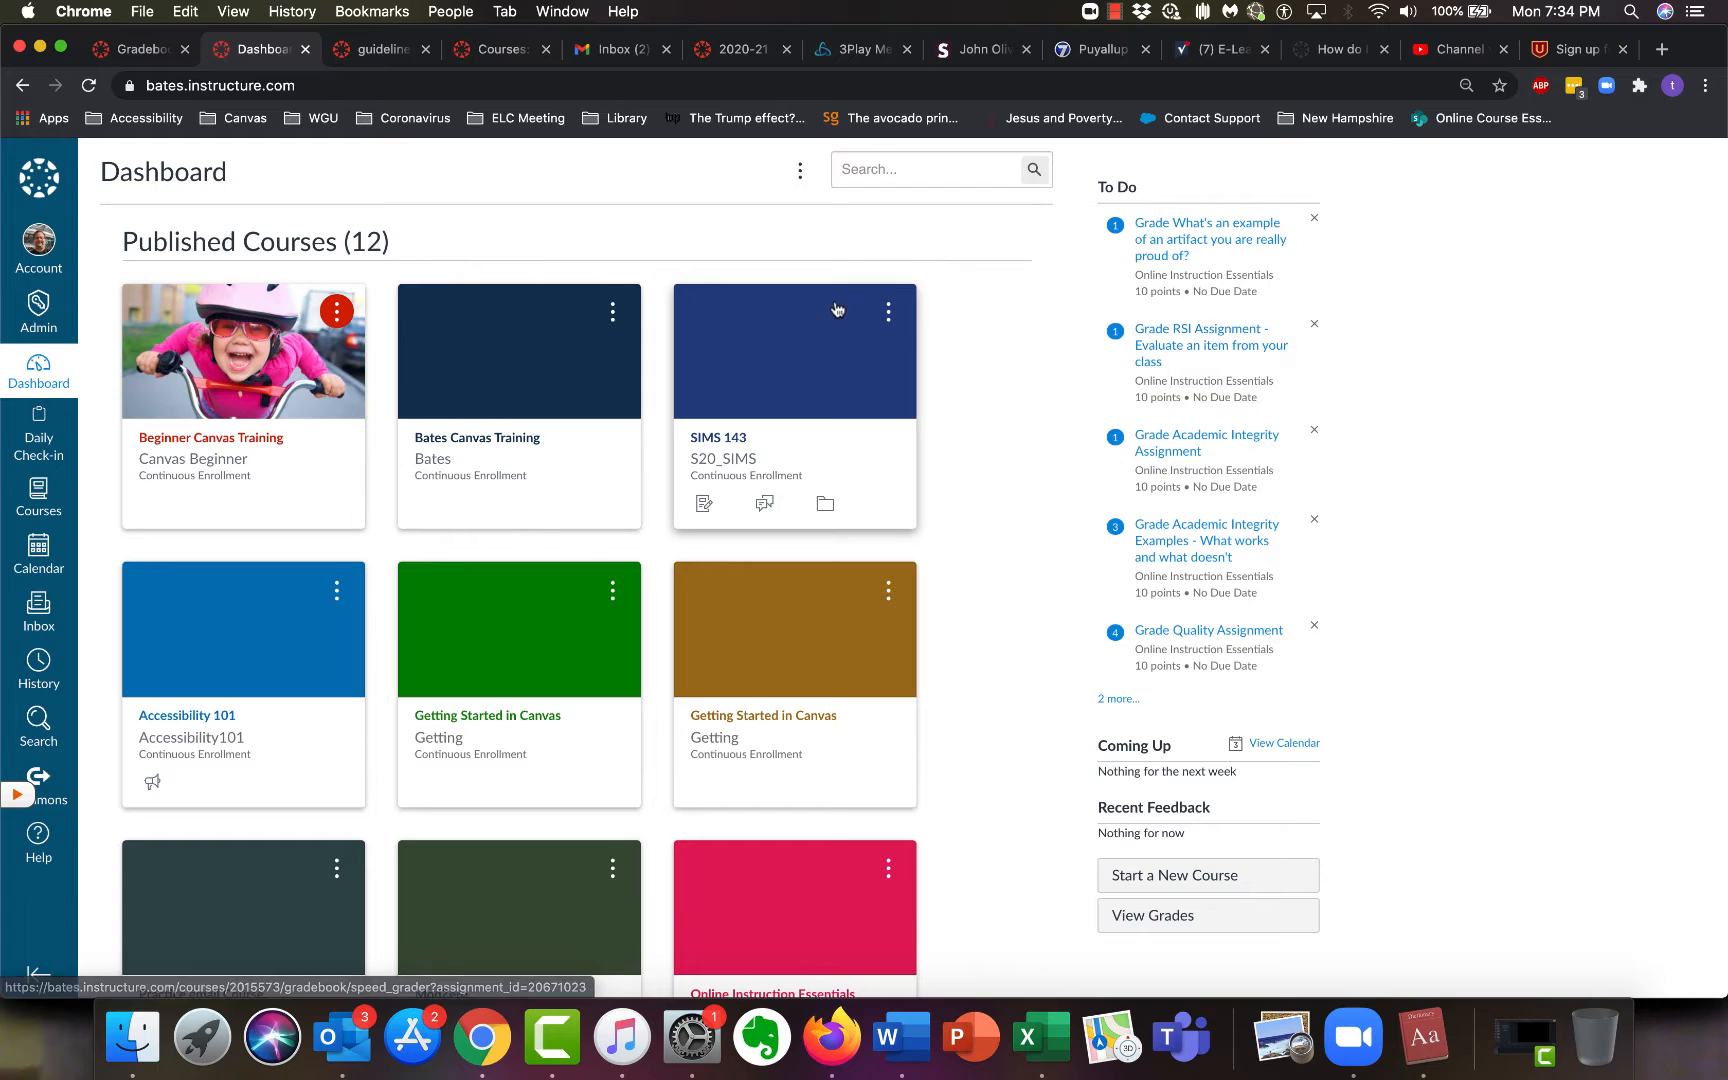
- Start a new appointment group in the Canvas calendar
{"action": "left_click", "coordinate": [43, 554]}
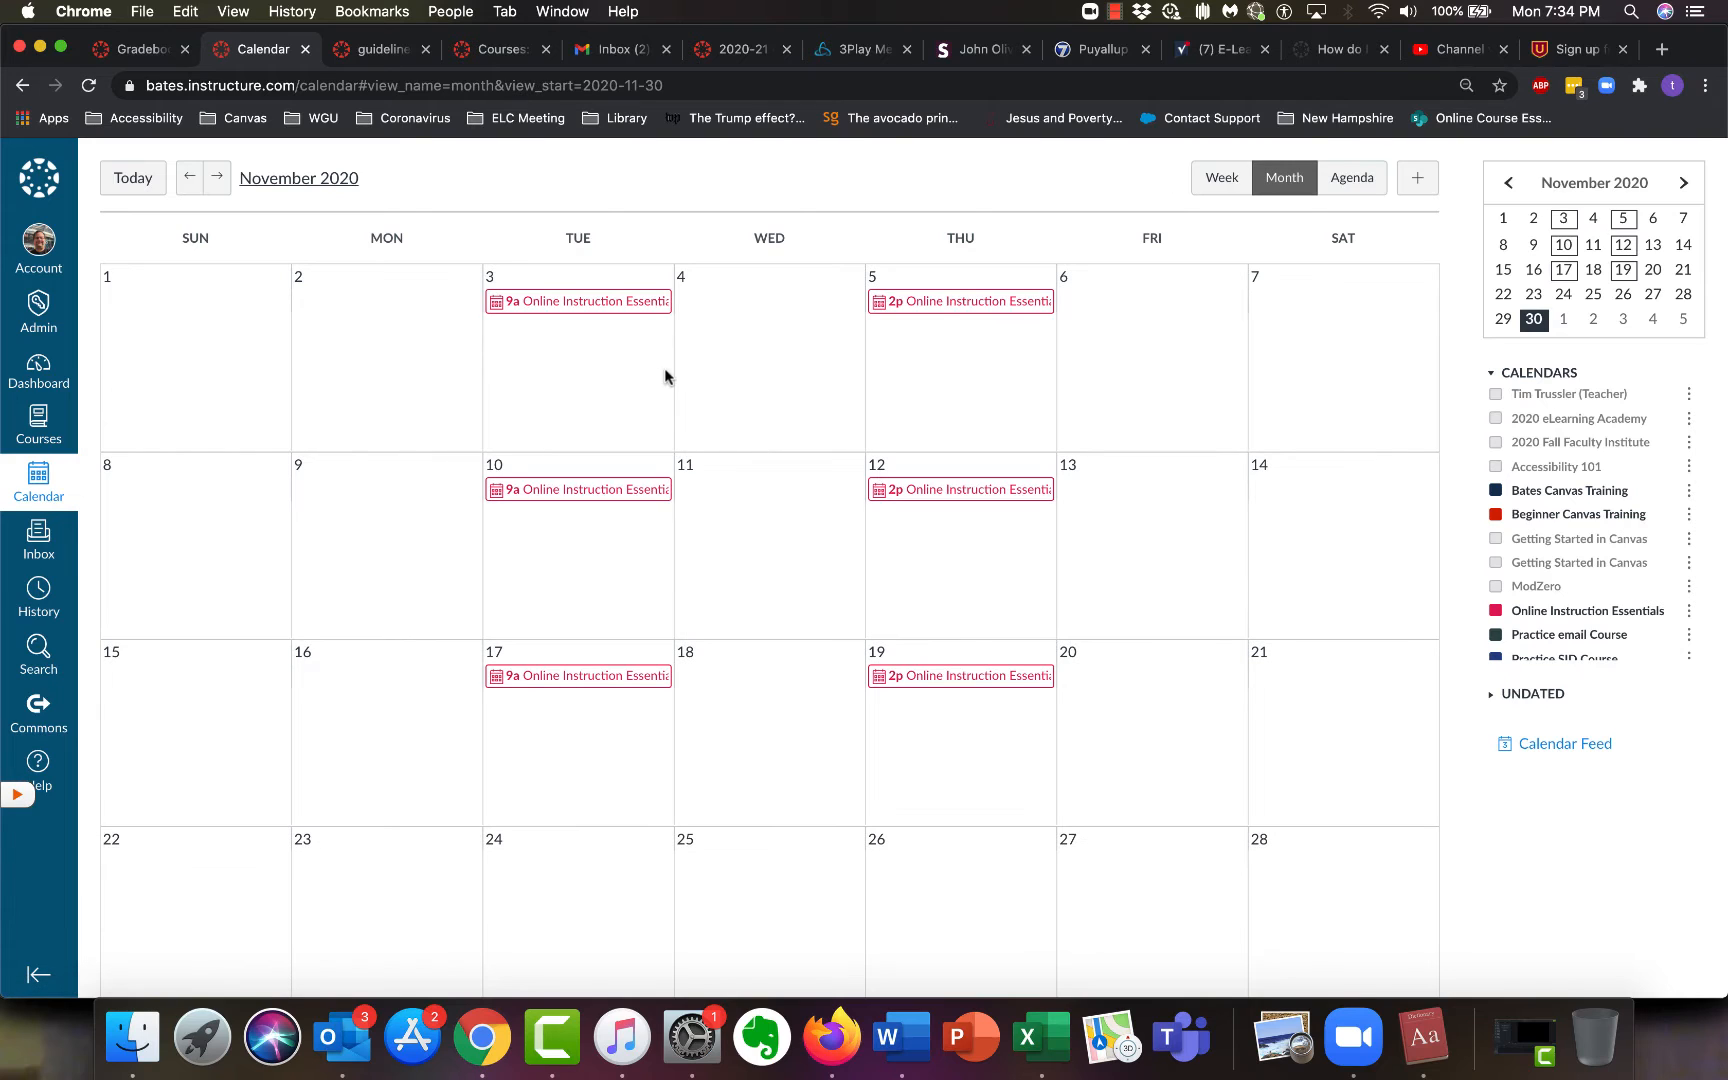
{"action": "left_click", "coordinate": [1417, 183]}
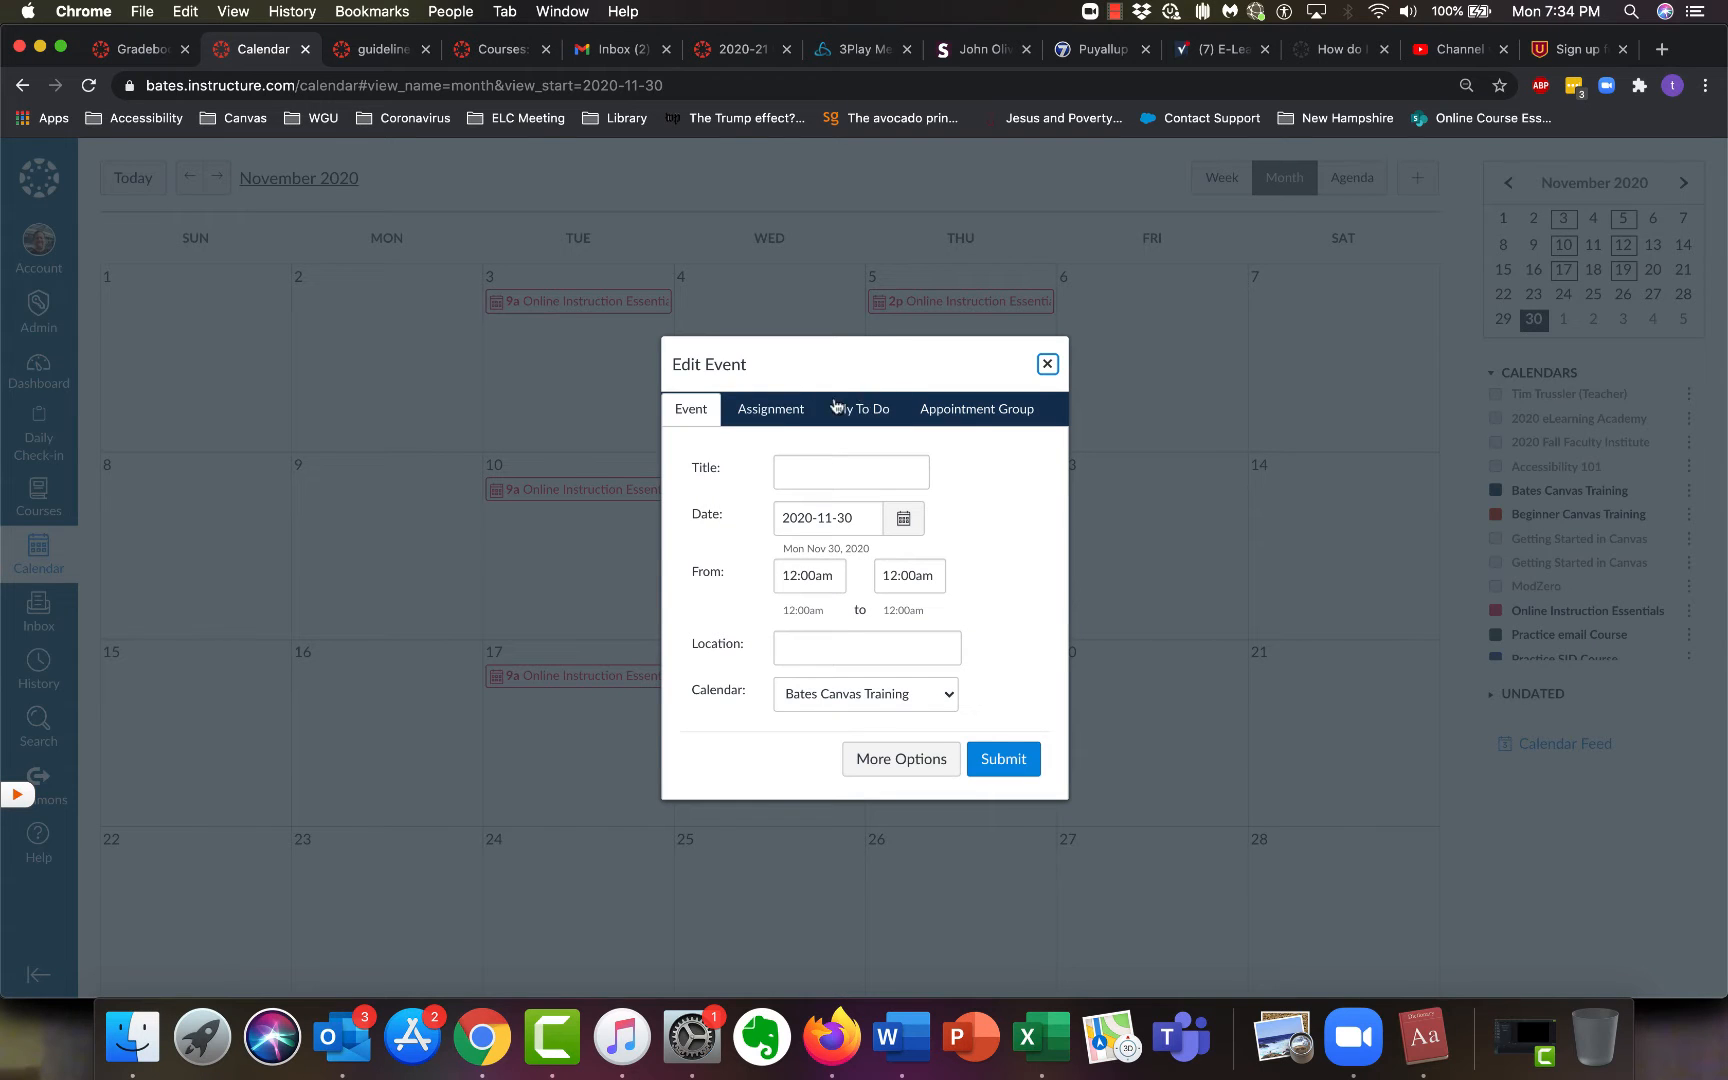
{"action": "left_click", "coordinate": [982, 411]}
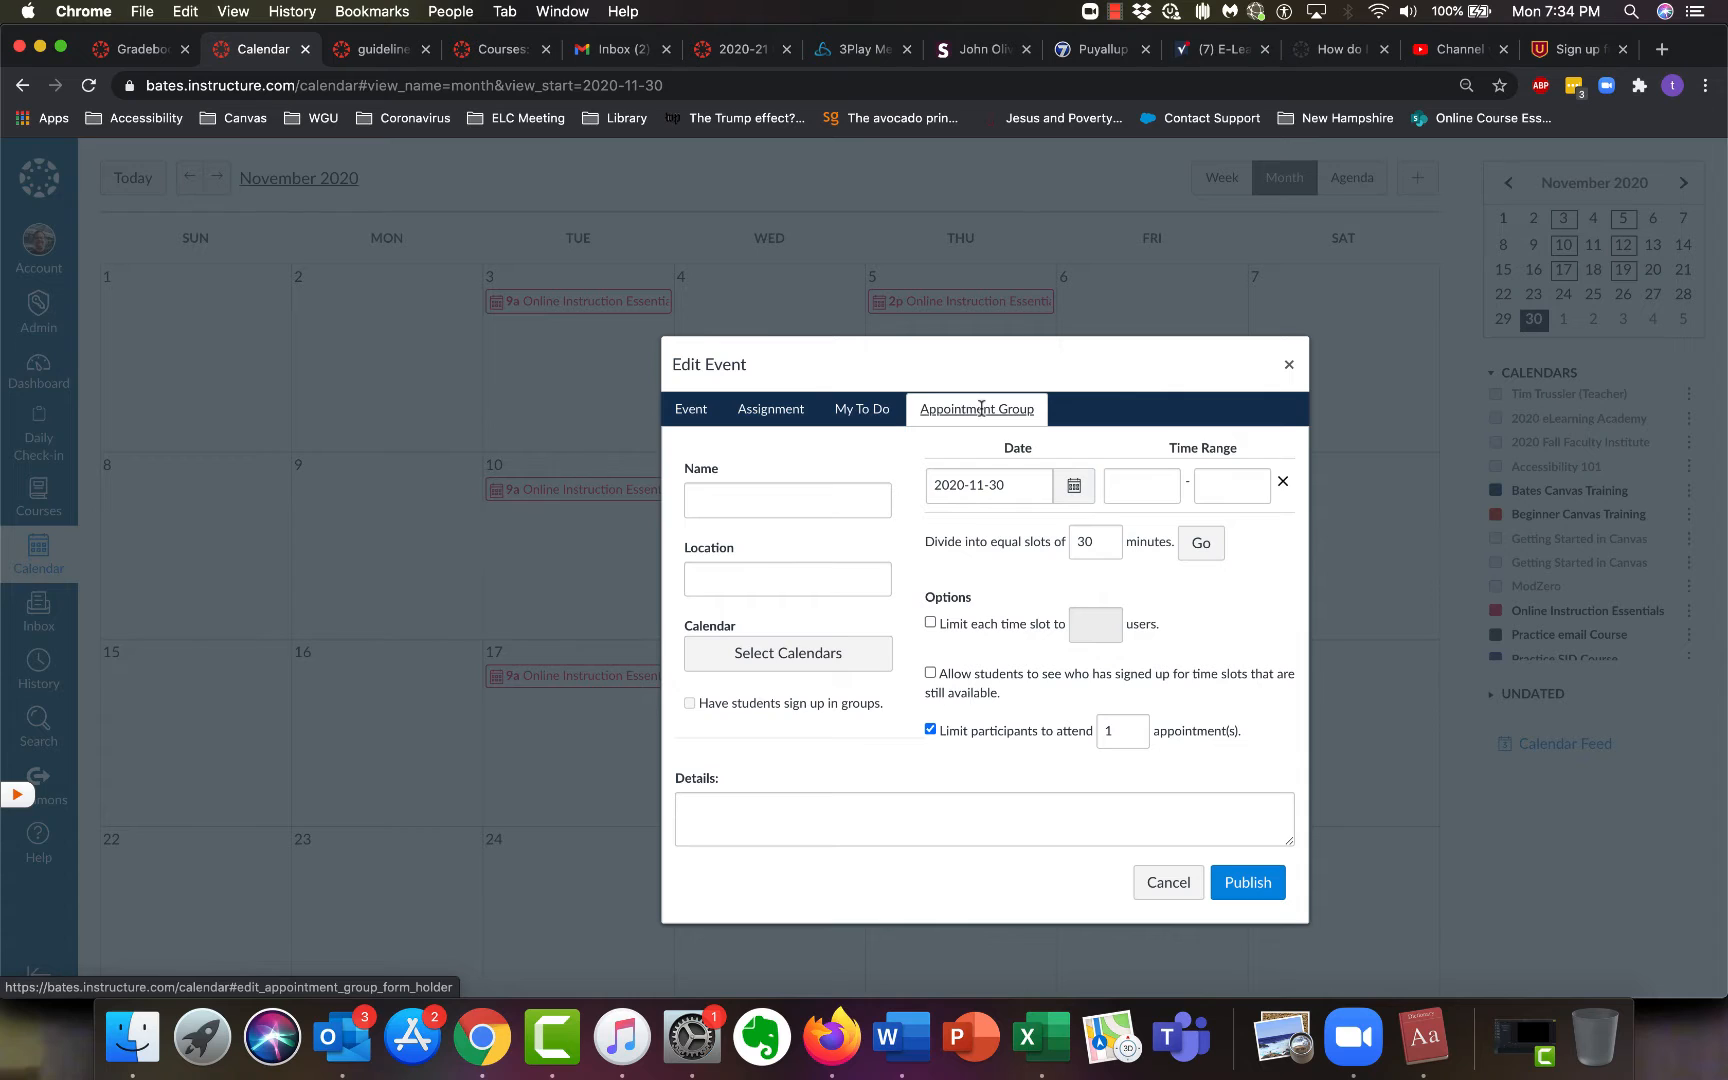
- Name the appointment group CNCM Practice and set its location to CNCM Lab
{"action": "left_click", "coordinate": [780, 490]}
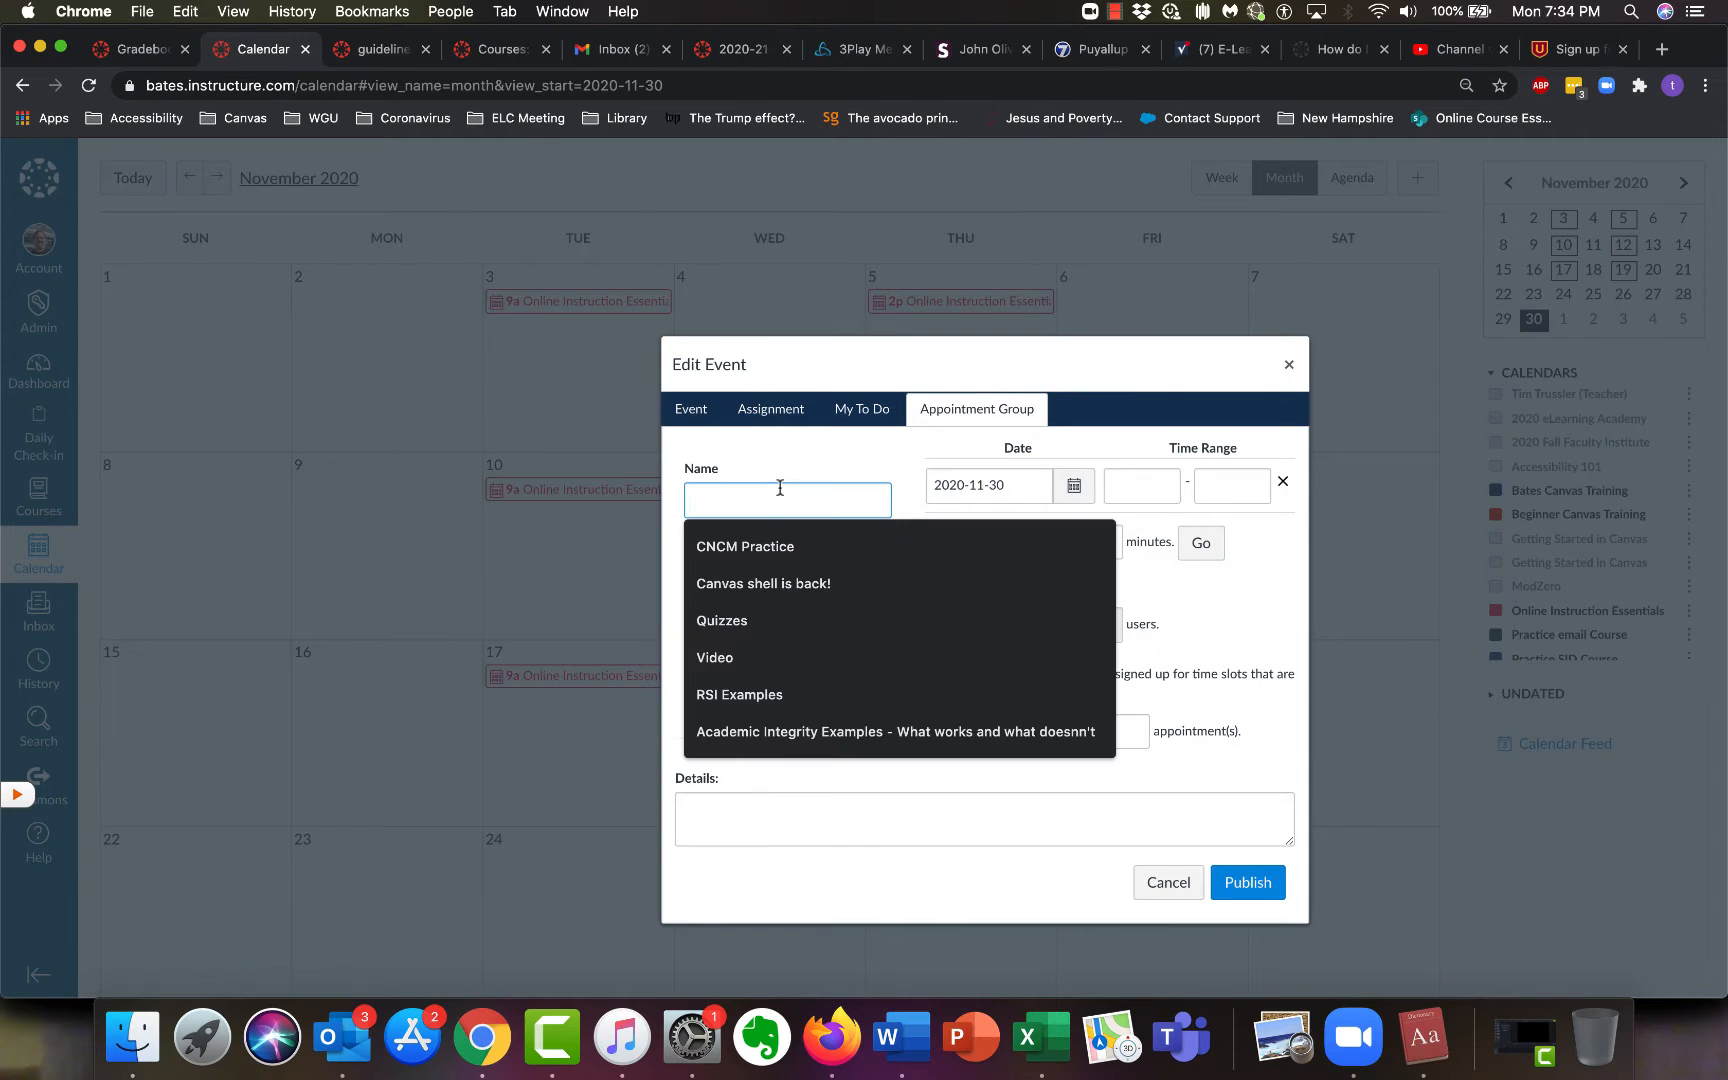
{"action": "left_click", "coordinate": [763, 546]}
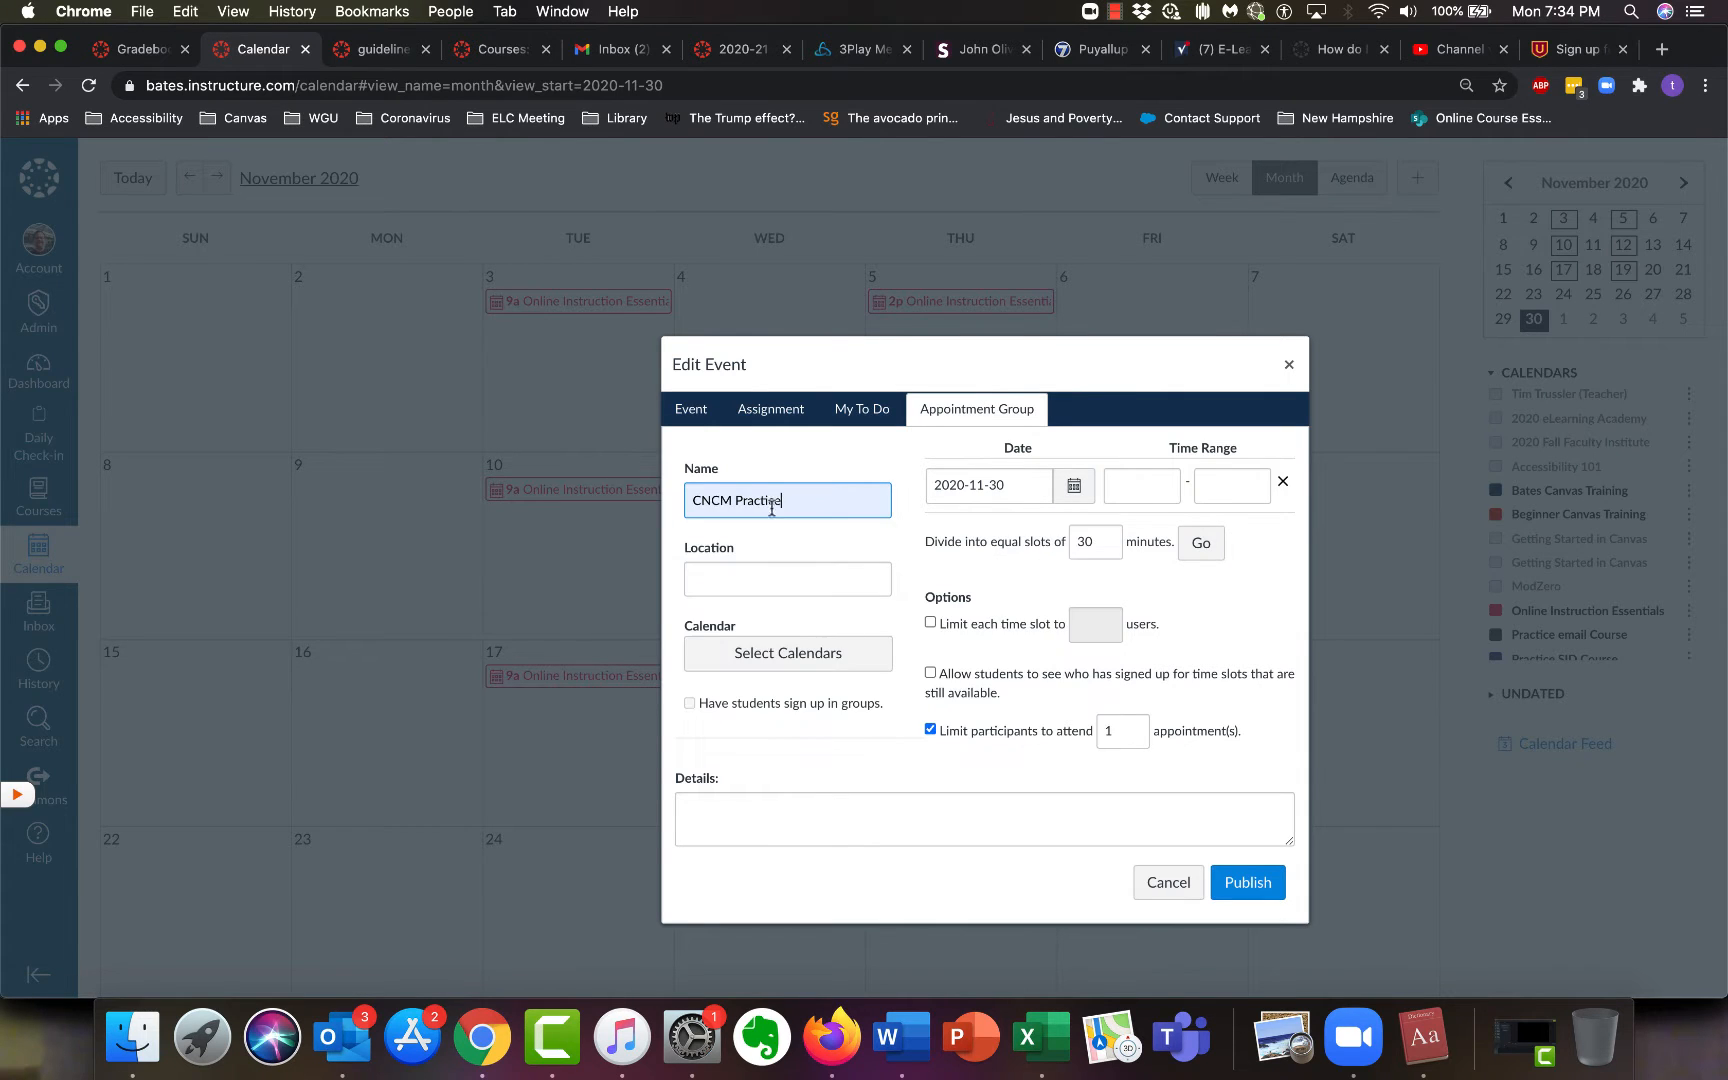
{"action": "left_click", "coordinate": [781, 584]}
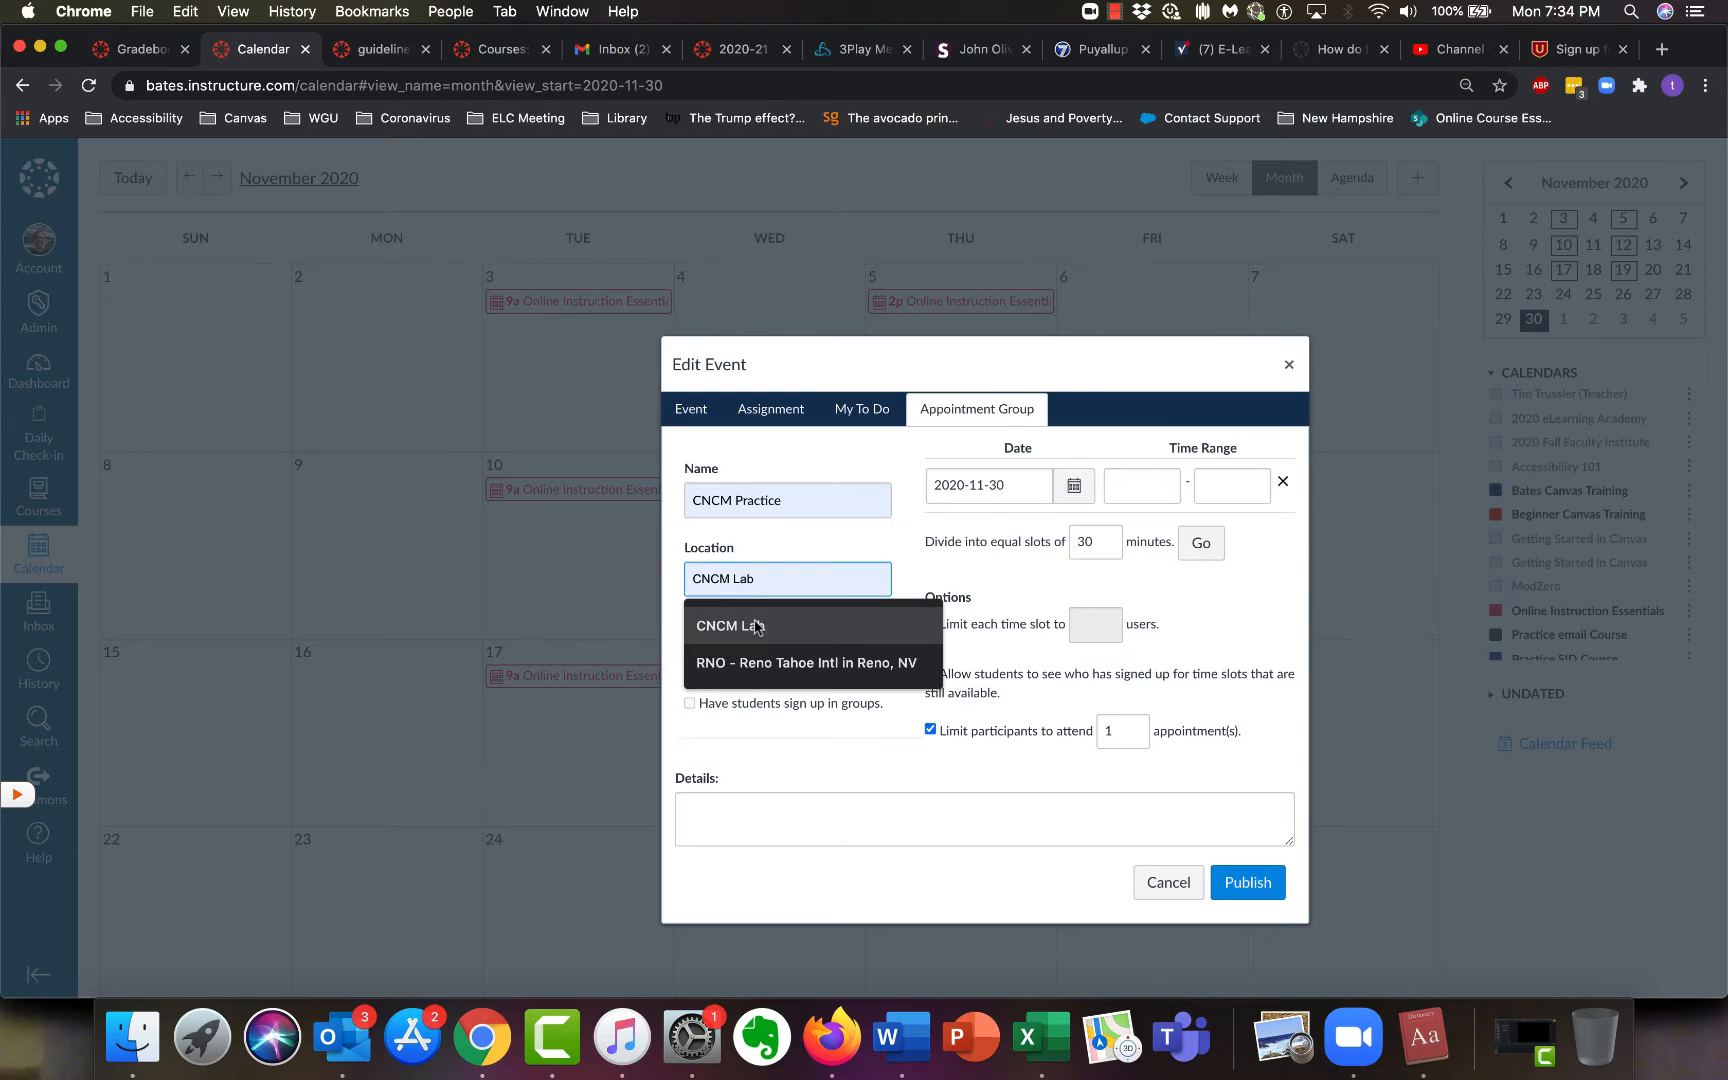
{"action": "left_click", "coordinate": [756, 626]}
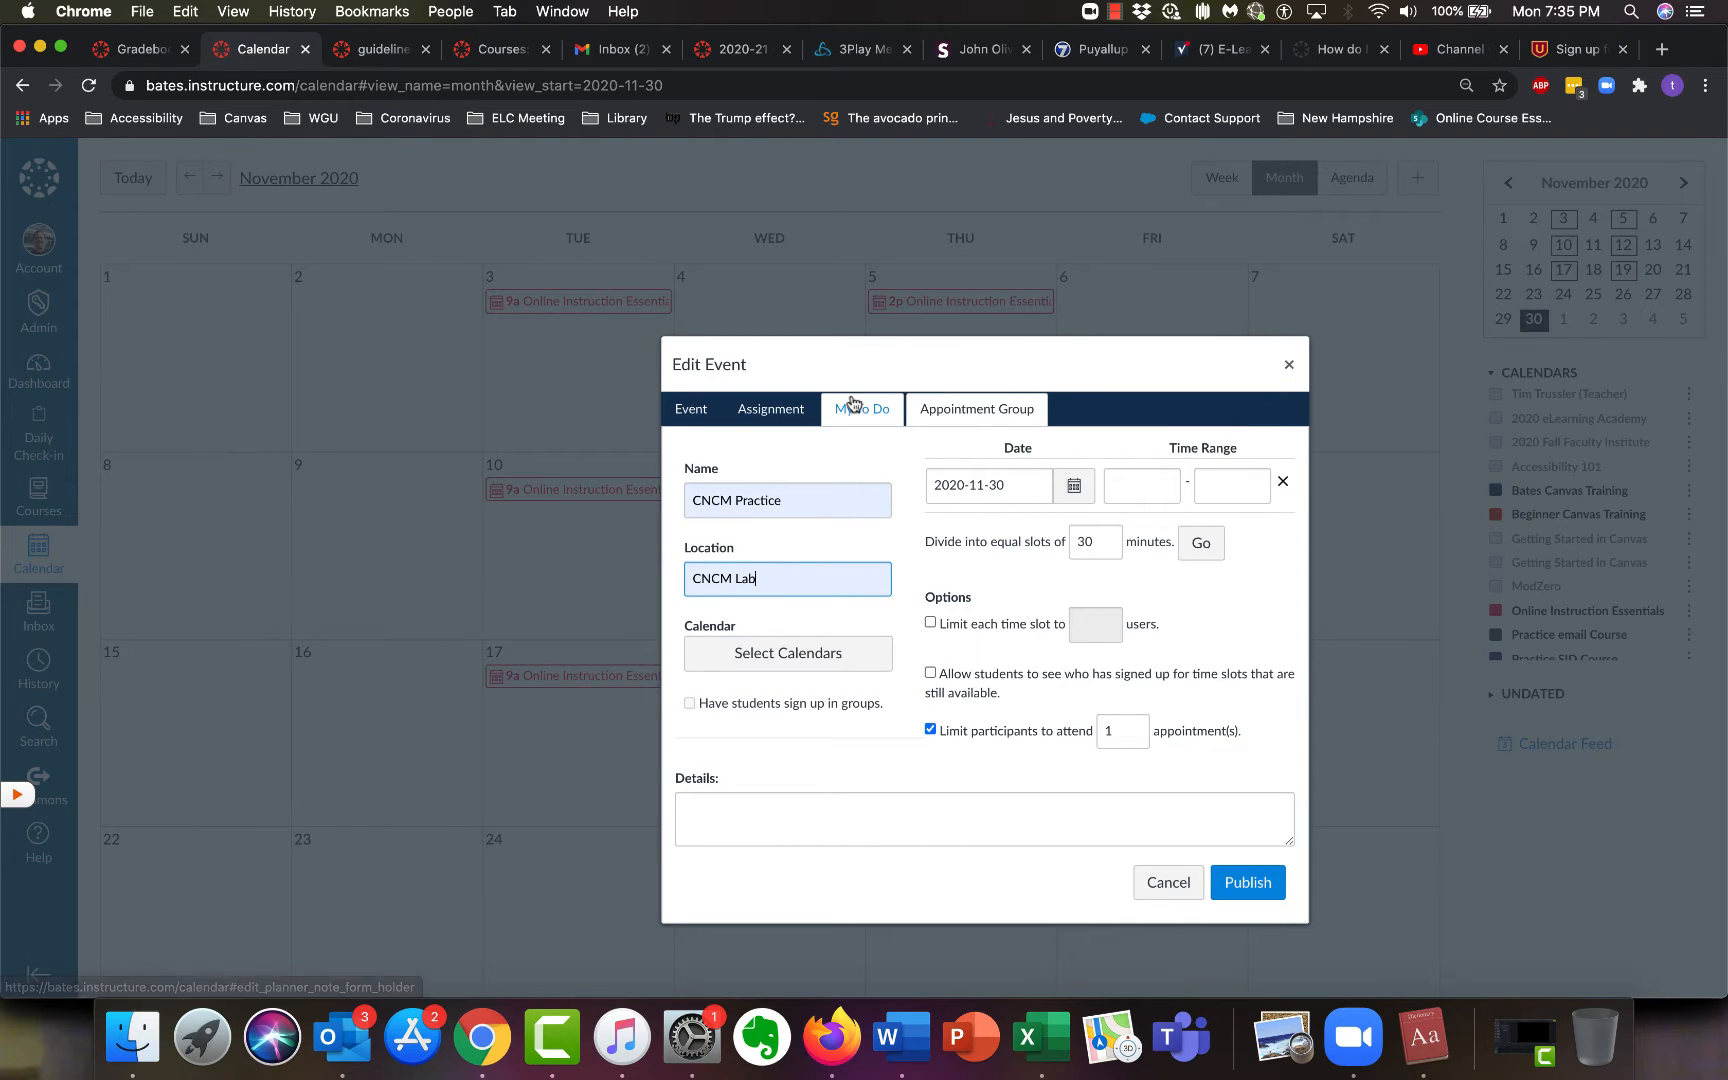
- Assign the appointment group to the Practice email Course calendar
{"action": "left_click", "coordinate": [804, 660]}
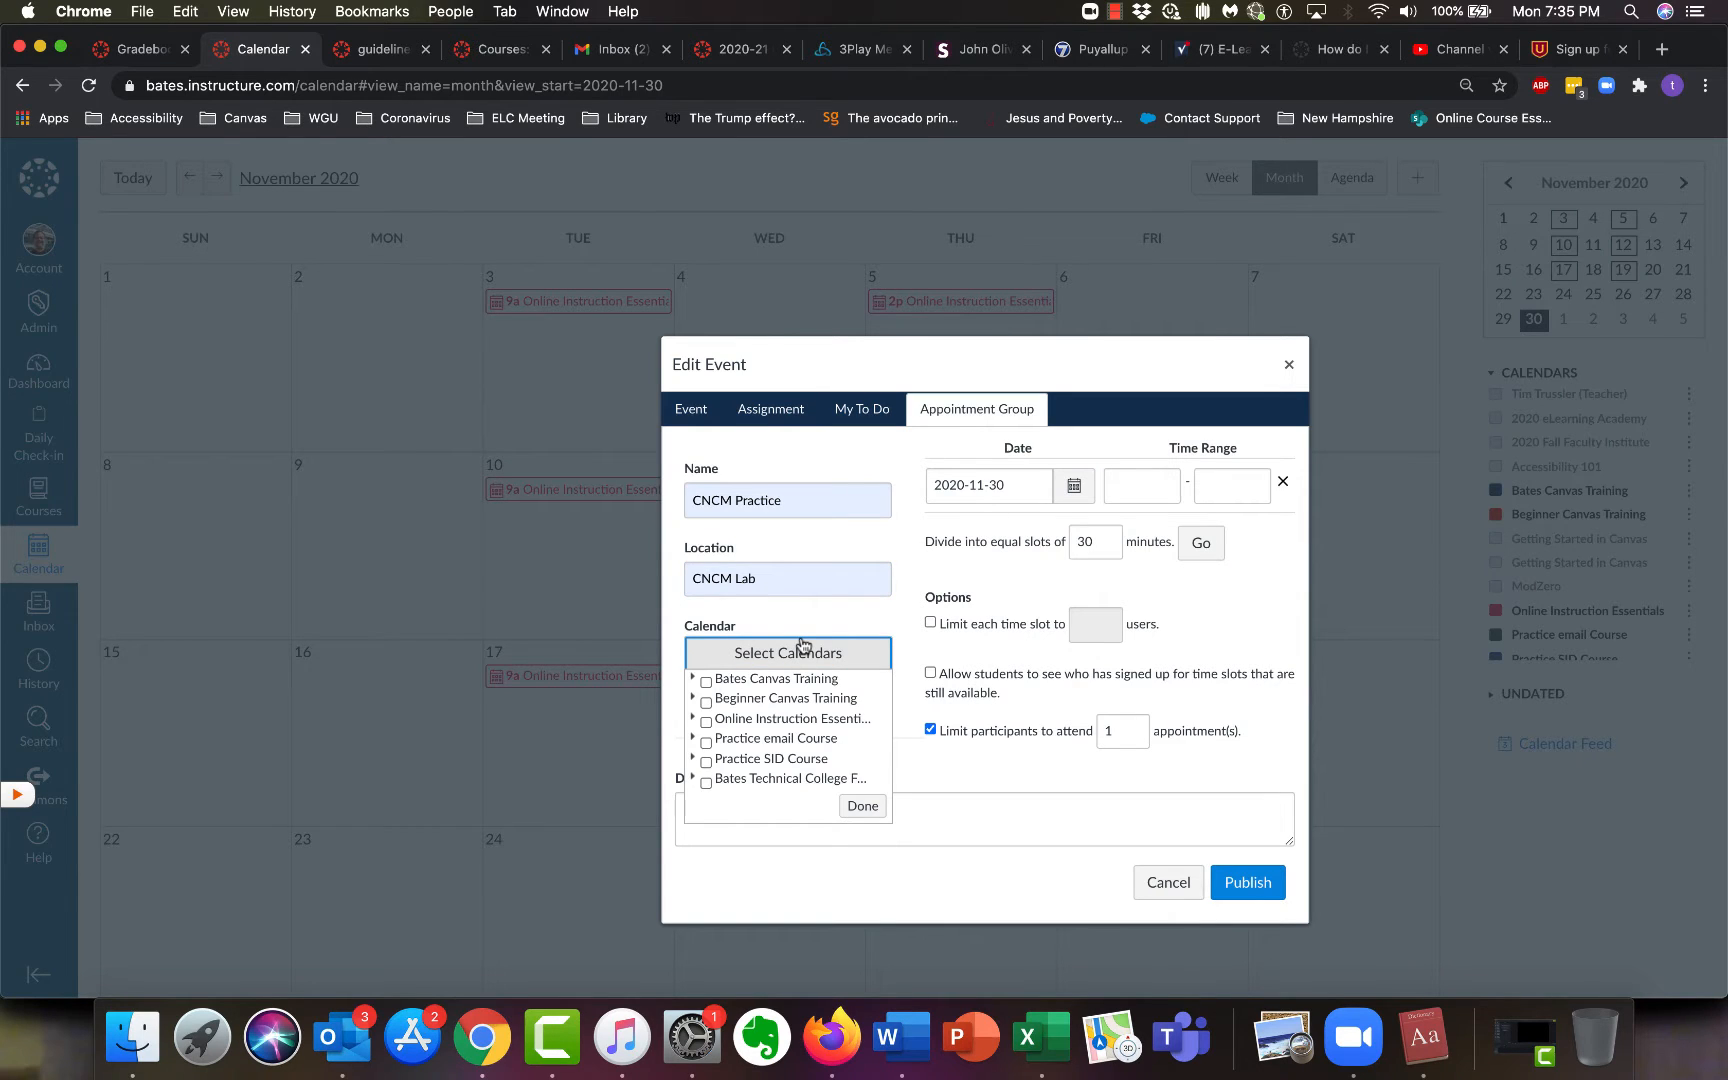
{"action": "left_click", "coordinate": [706, 743]}
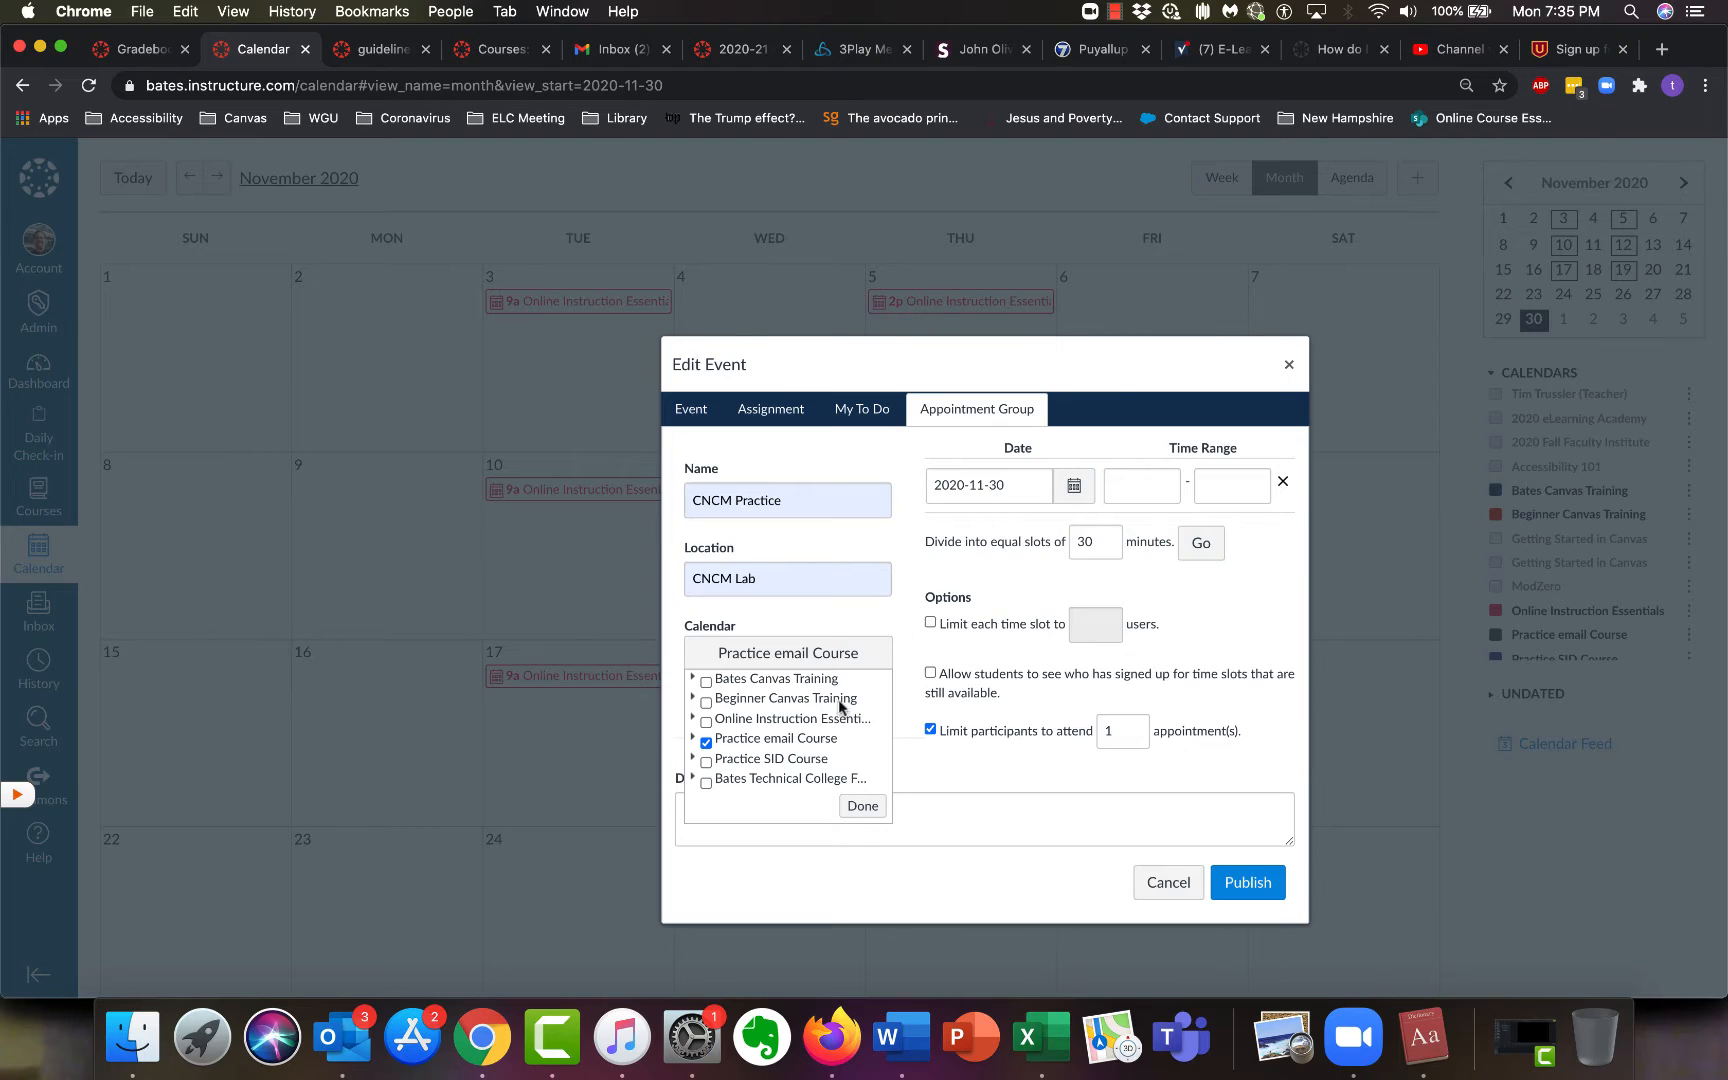
{"action": "left_click", "coordinate": [860, 806]}
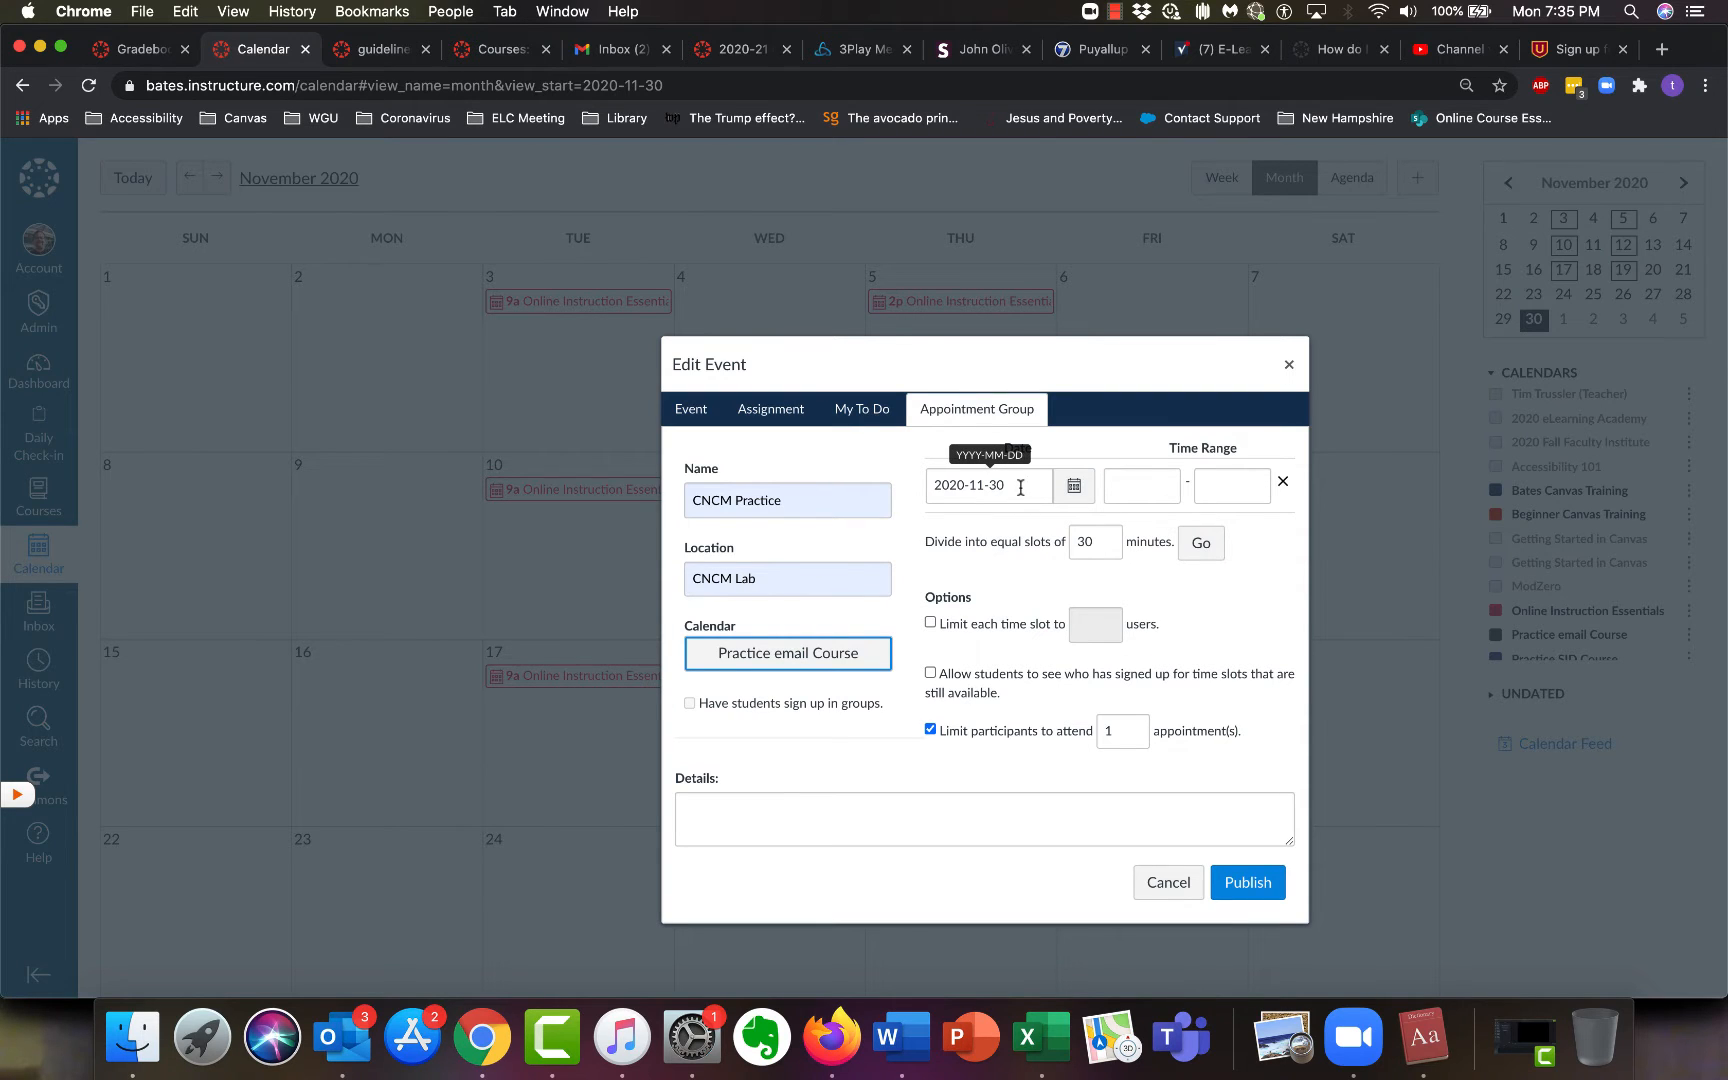
- Set the first appointment date to 2020-12-7 with a time range of 8:00 to 2:00 pm
{"action": "left_click", "coordinate": [1075, 490]}
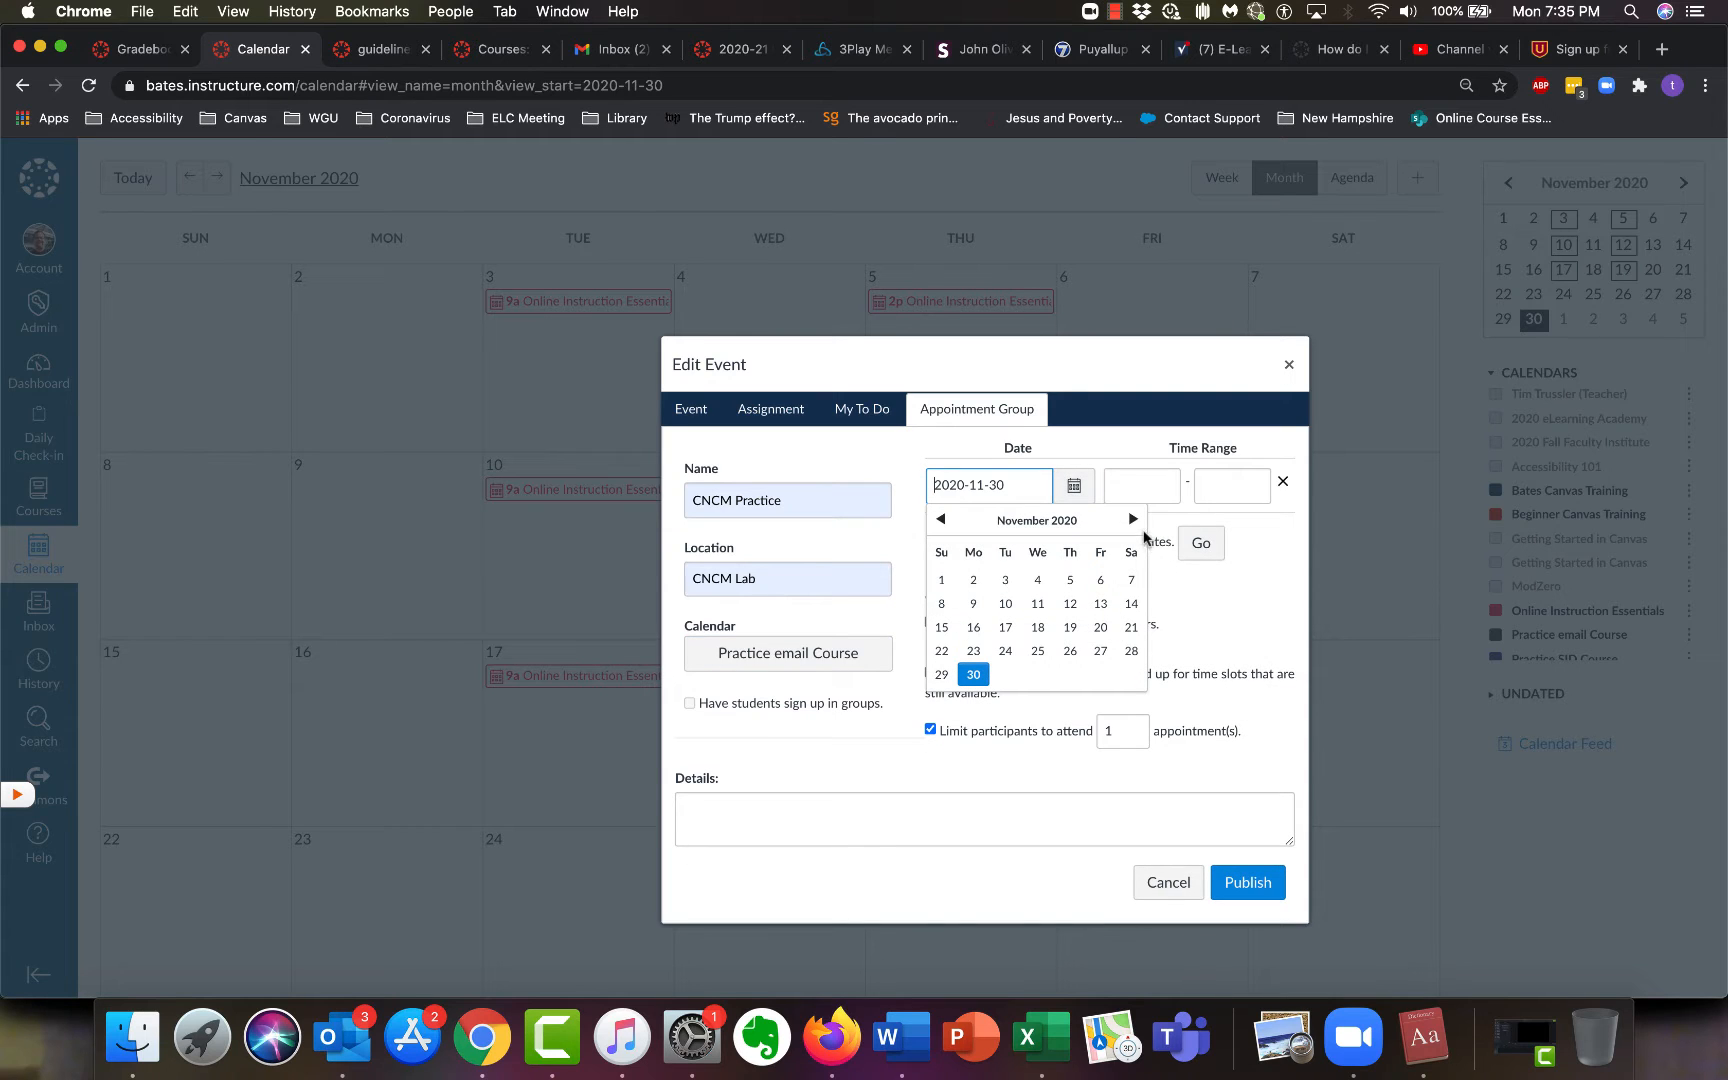
{"action": "left_click", "coordinate": [1133, 519]}
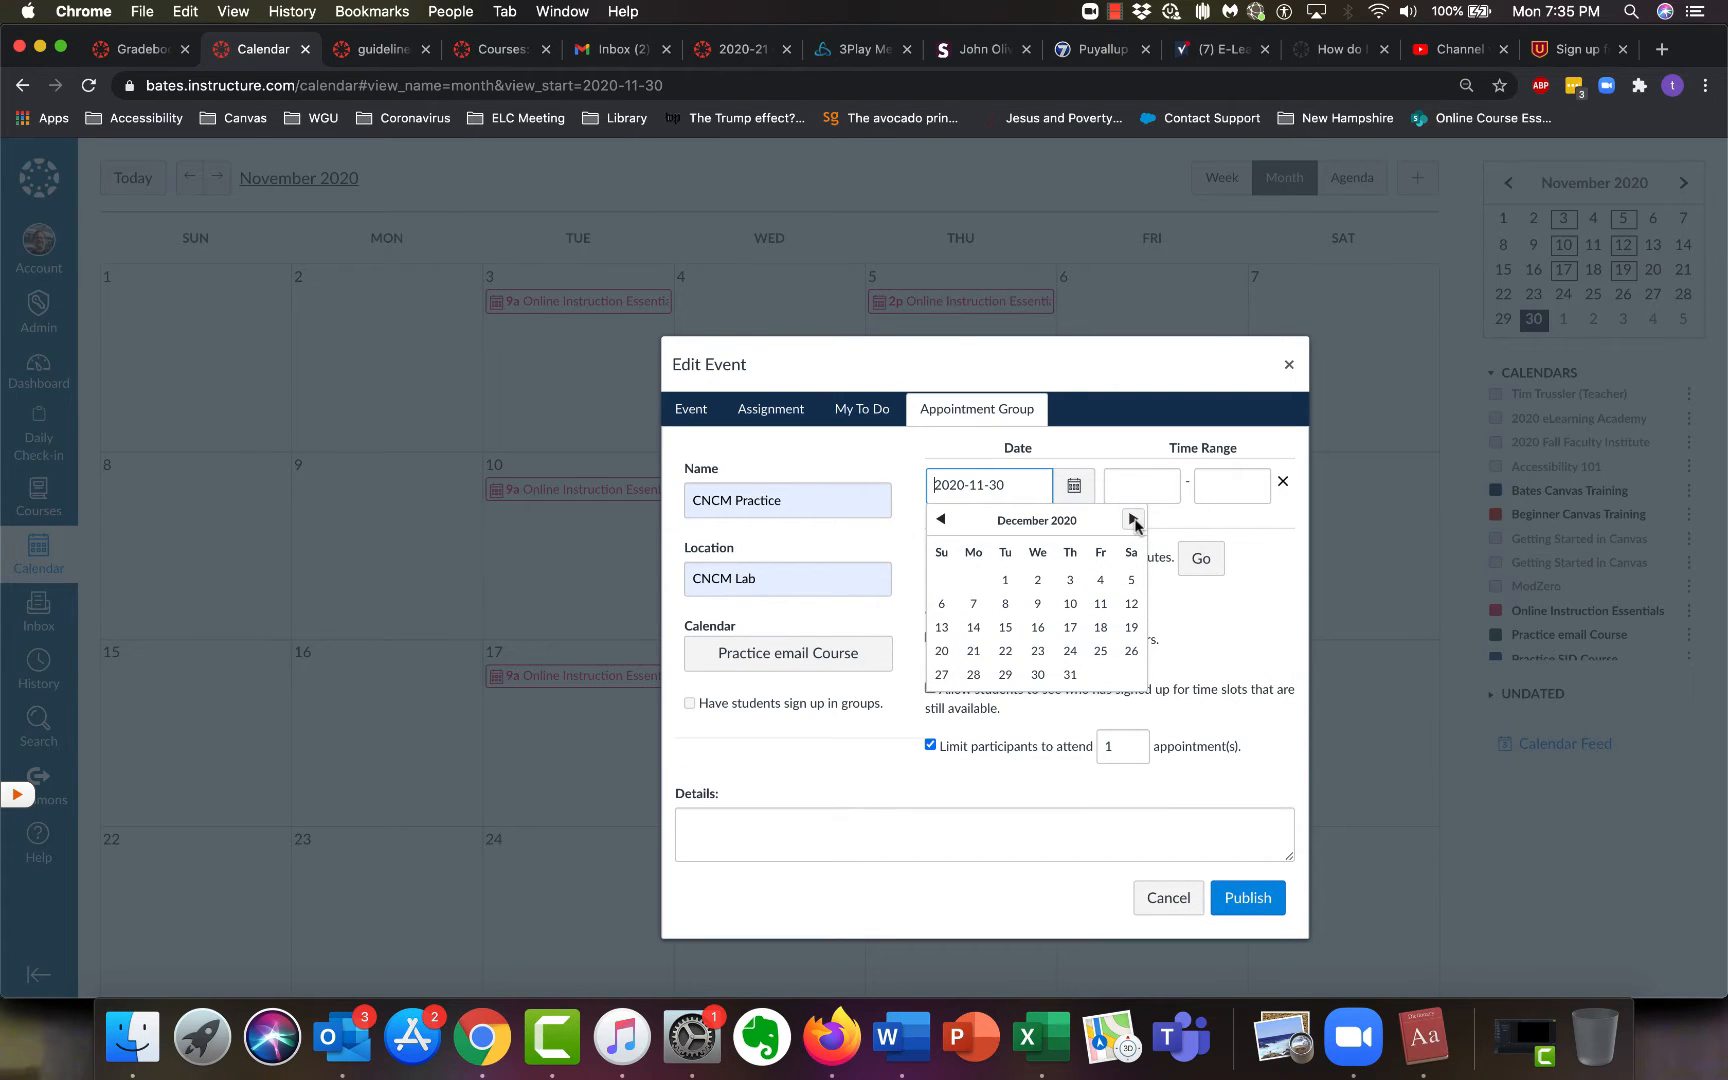
{"action": "left_click", "coordinate": [974, 604]}
{"action": "left_click", "coordinate": [1126, 483]}
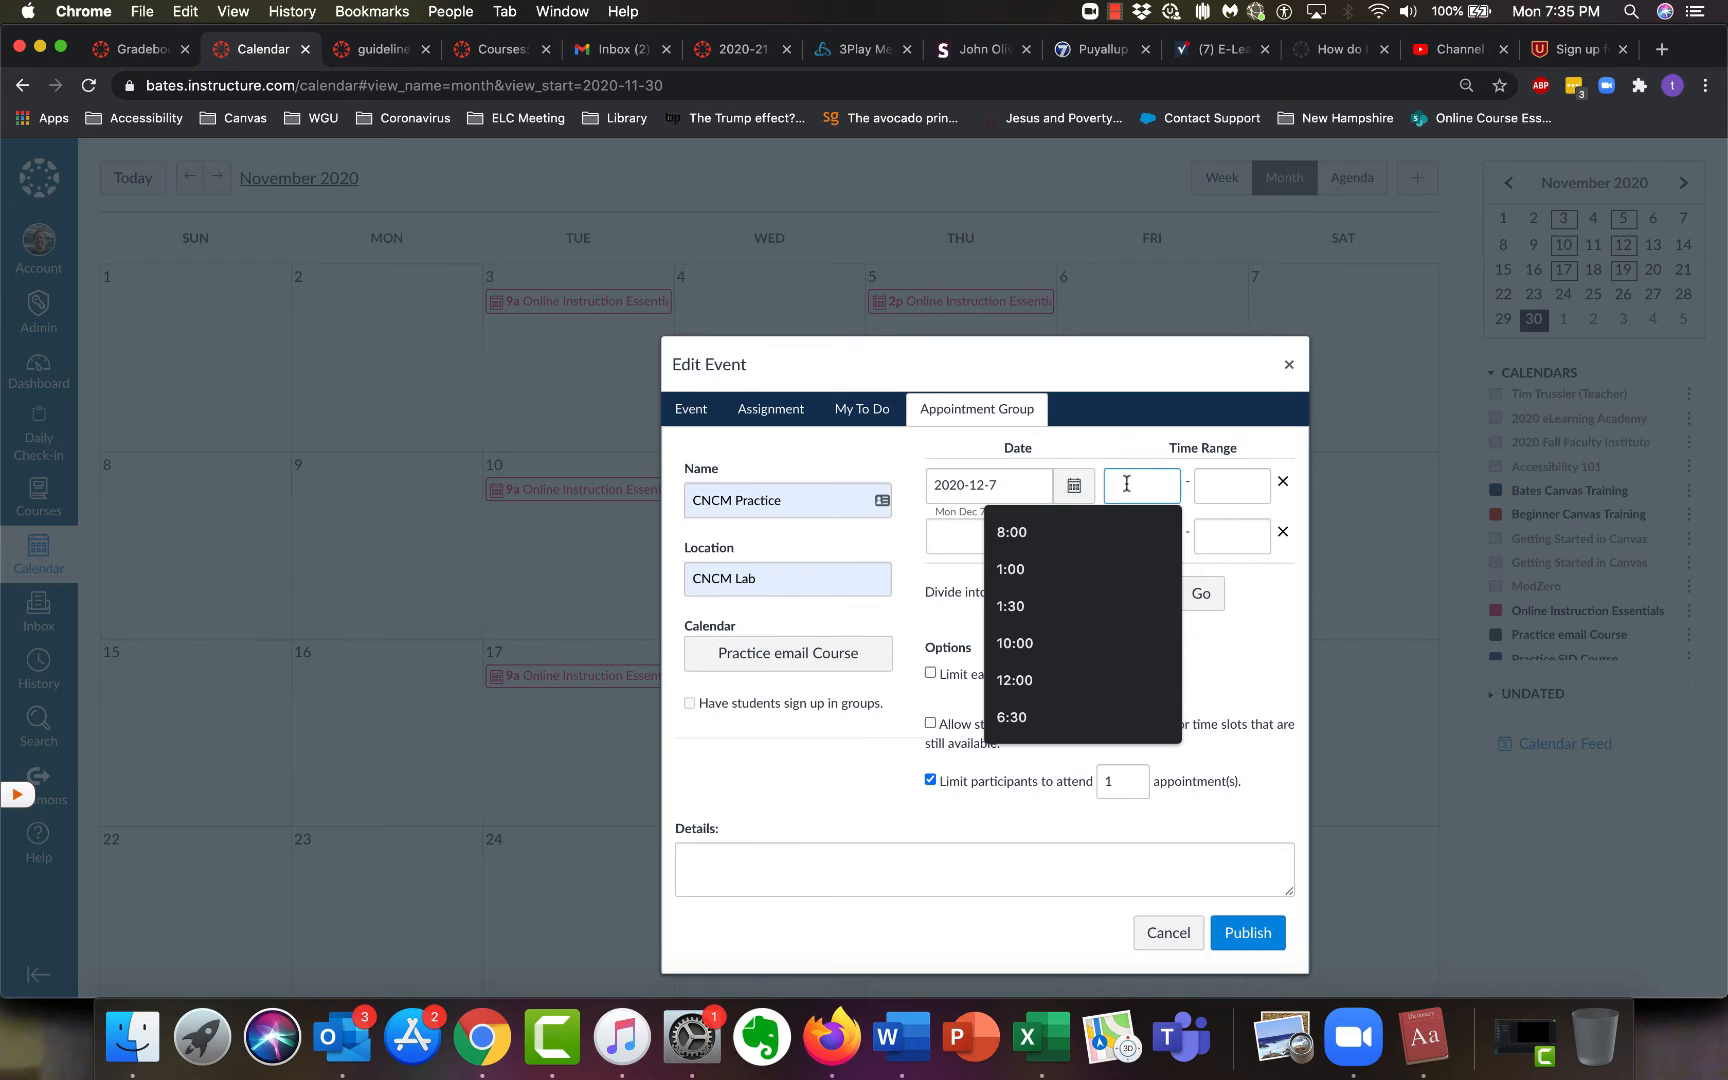
{"action": "type", "text": "8"}
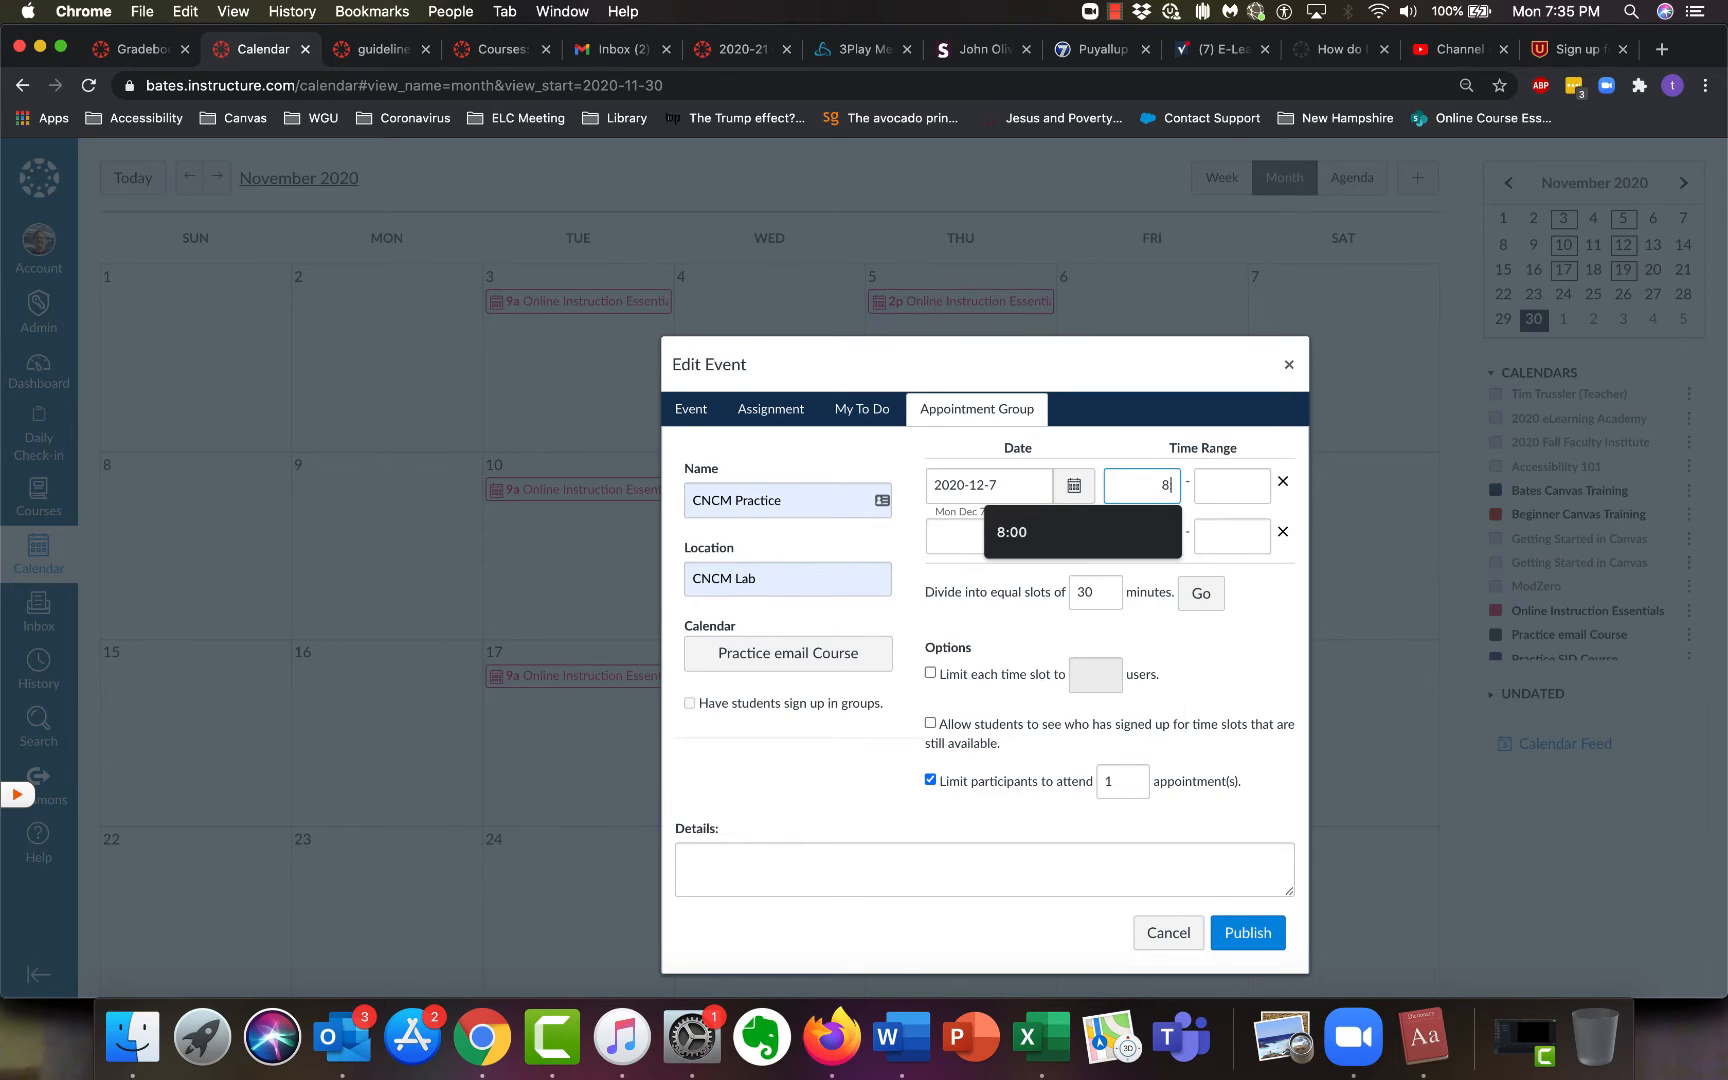
{"action": "type", "text": ":00"}
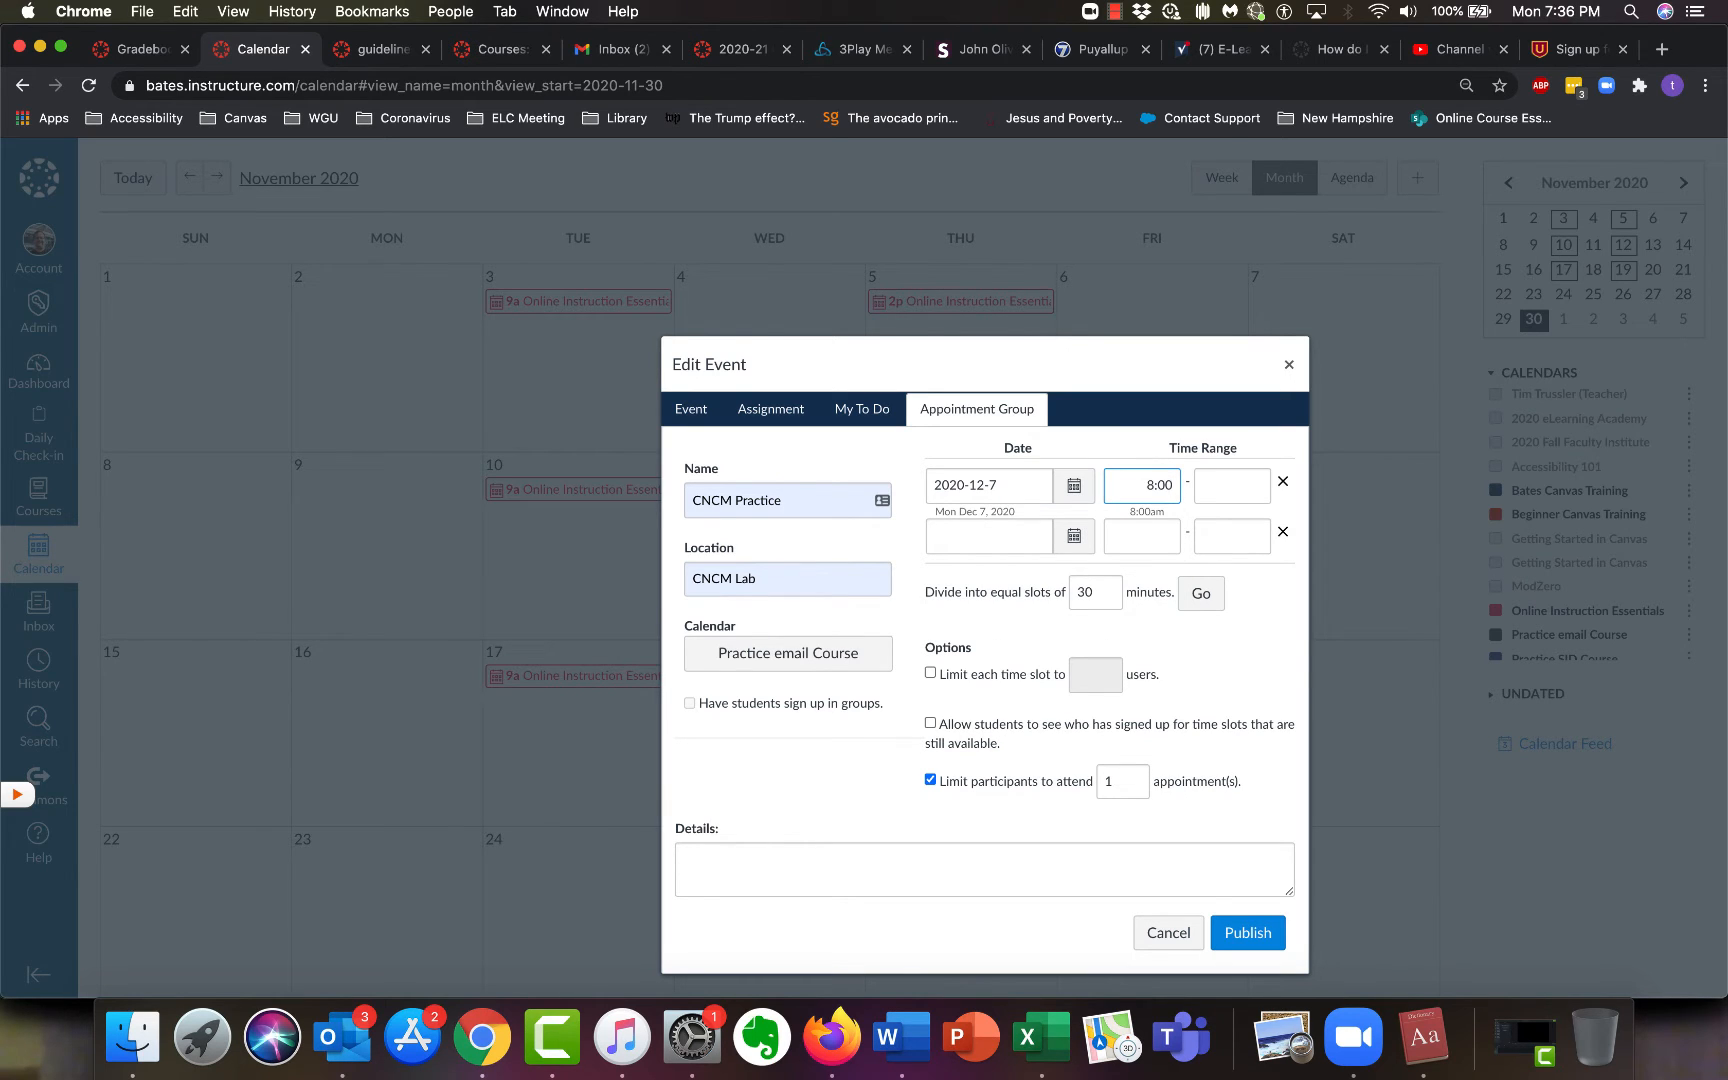
{"action": "key", "text": "Tab"}
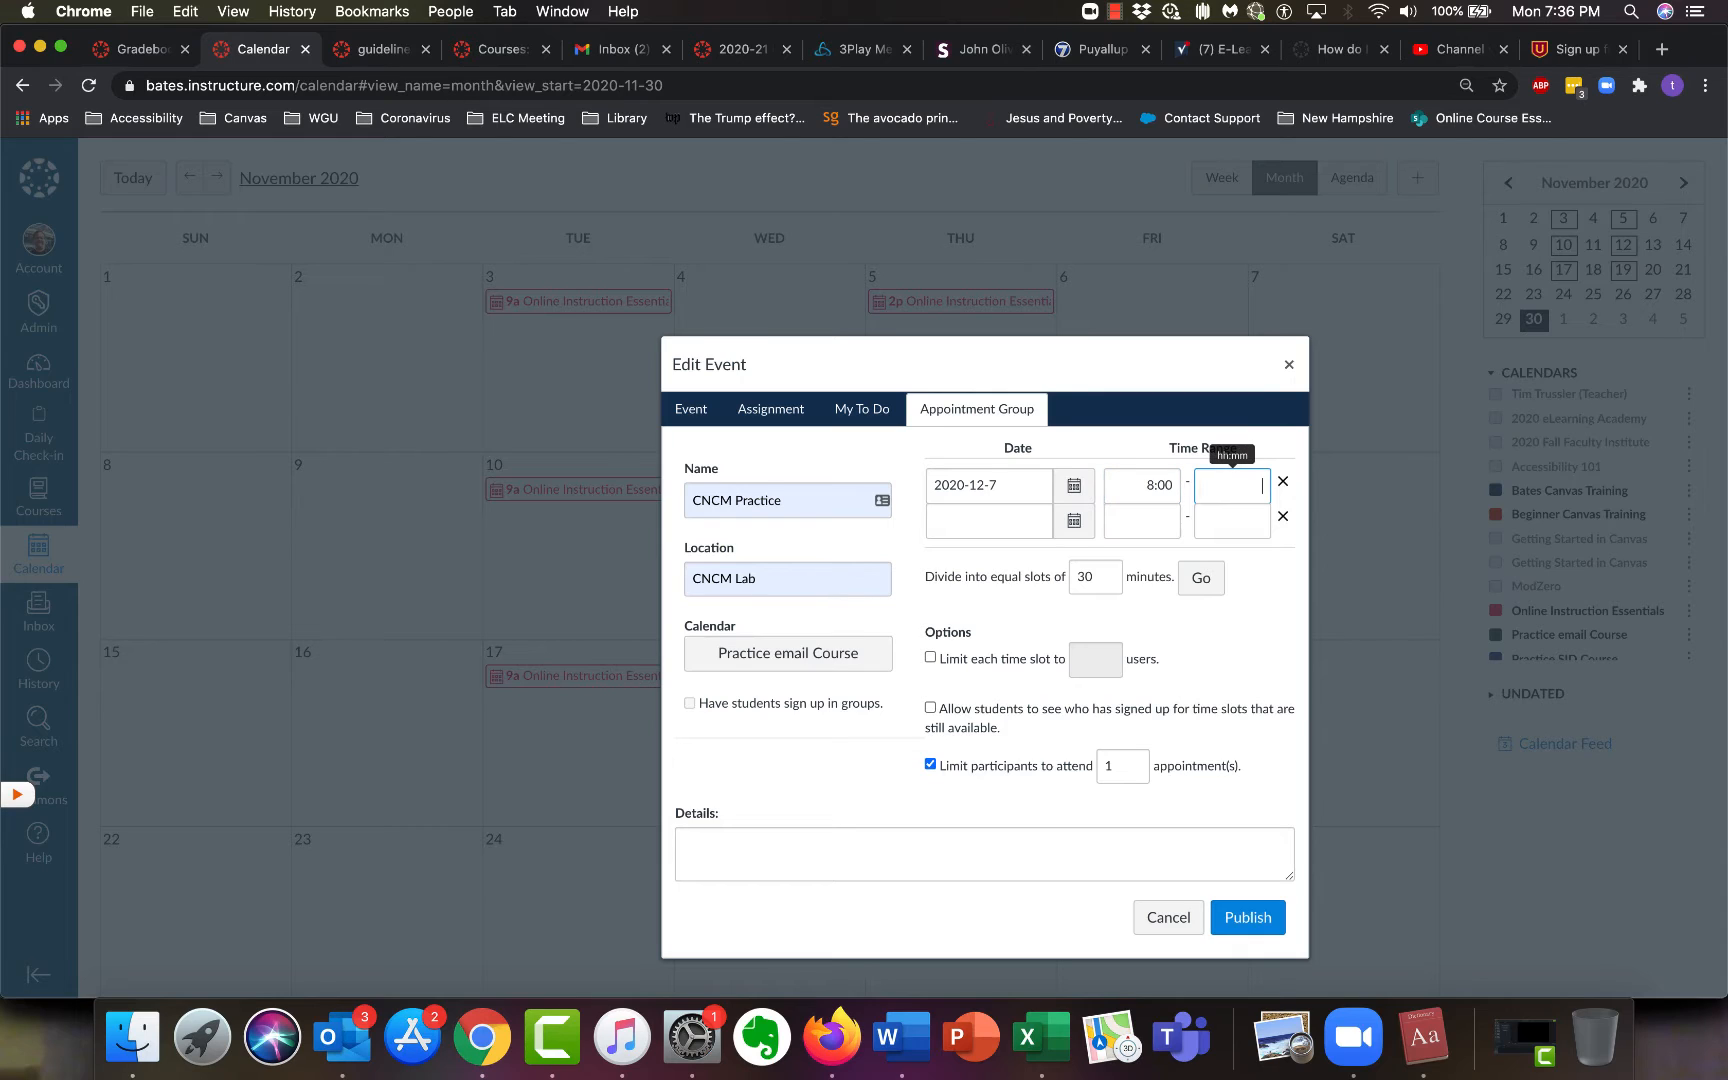
{"action": "type", "text": "2:0"}
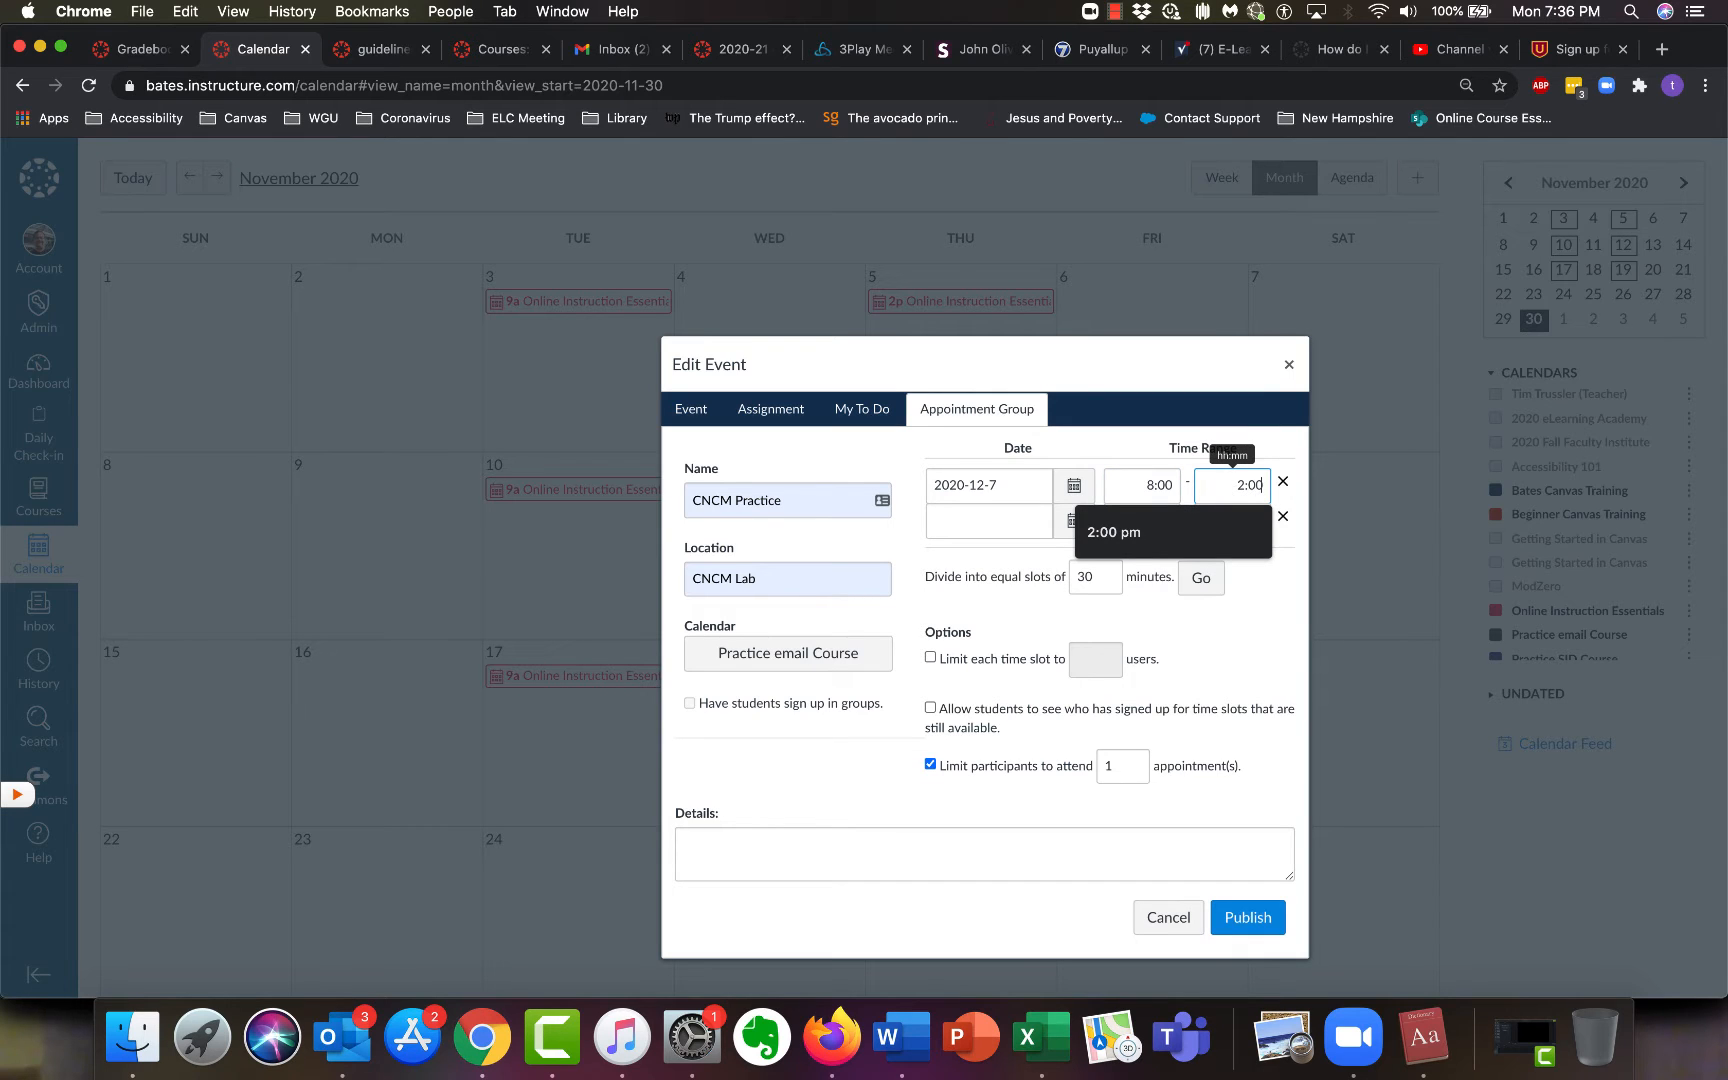
{"action": "type", "text": "0"}
{"action": "key", "text": "Return"}
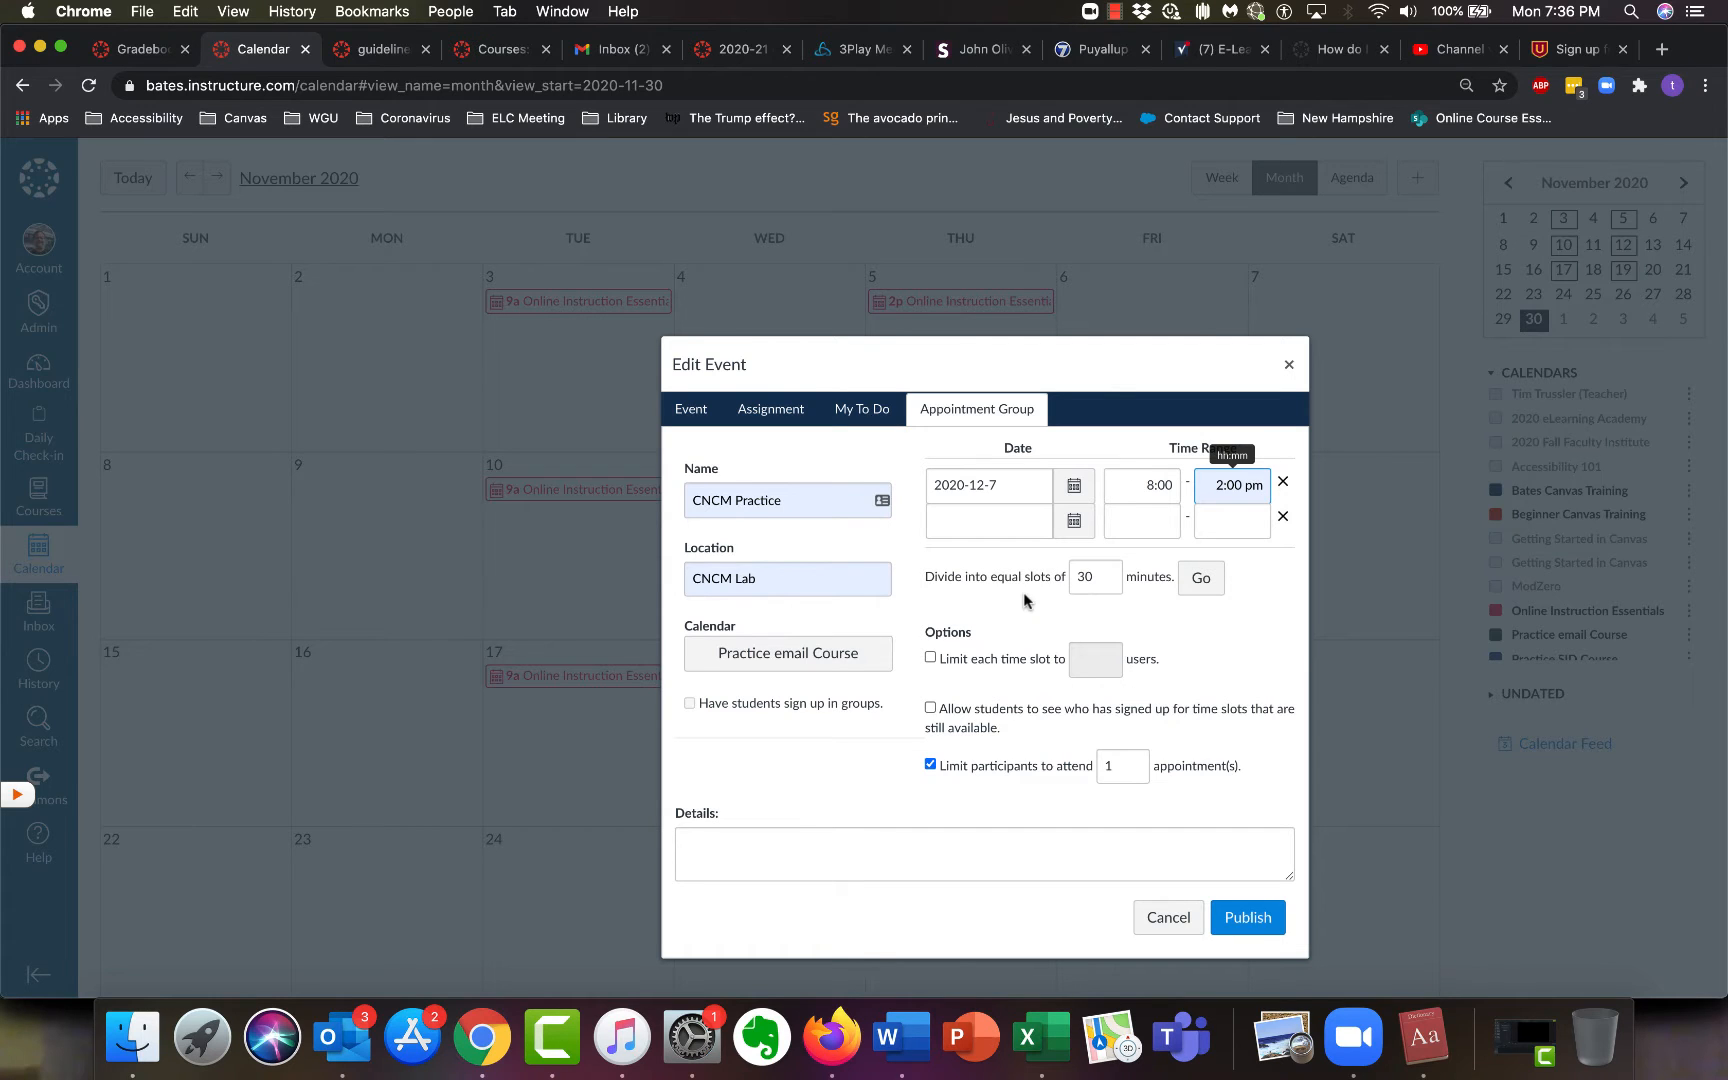
- Add a second appointment date of 2020-12-8 with a time range of 8:00 to 2:00 pm
{"action": "left_click", "coordinate": [1027, 530]}
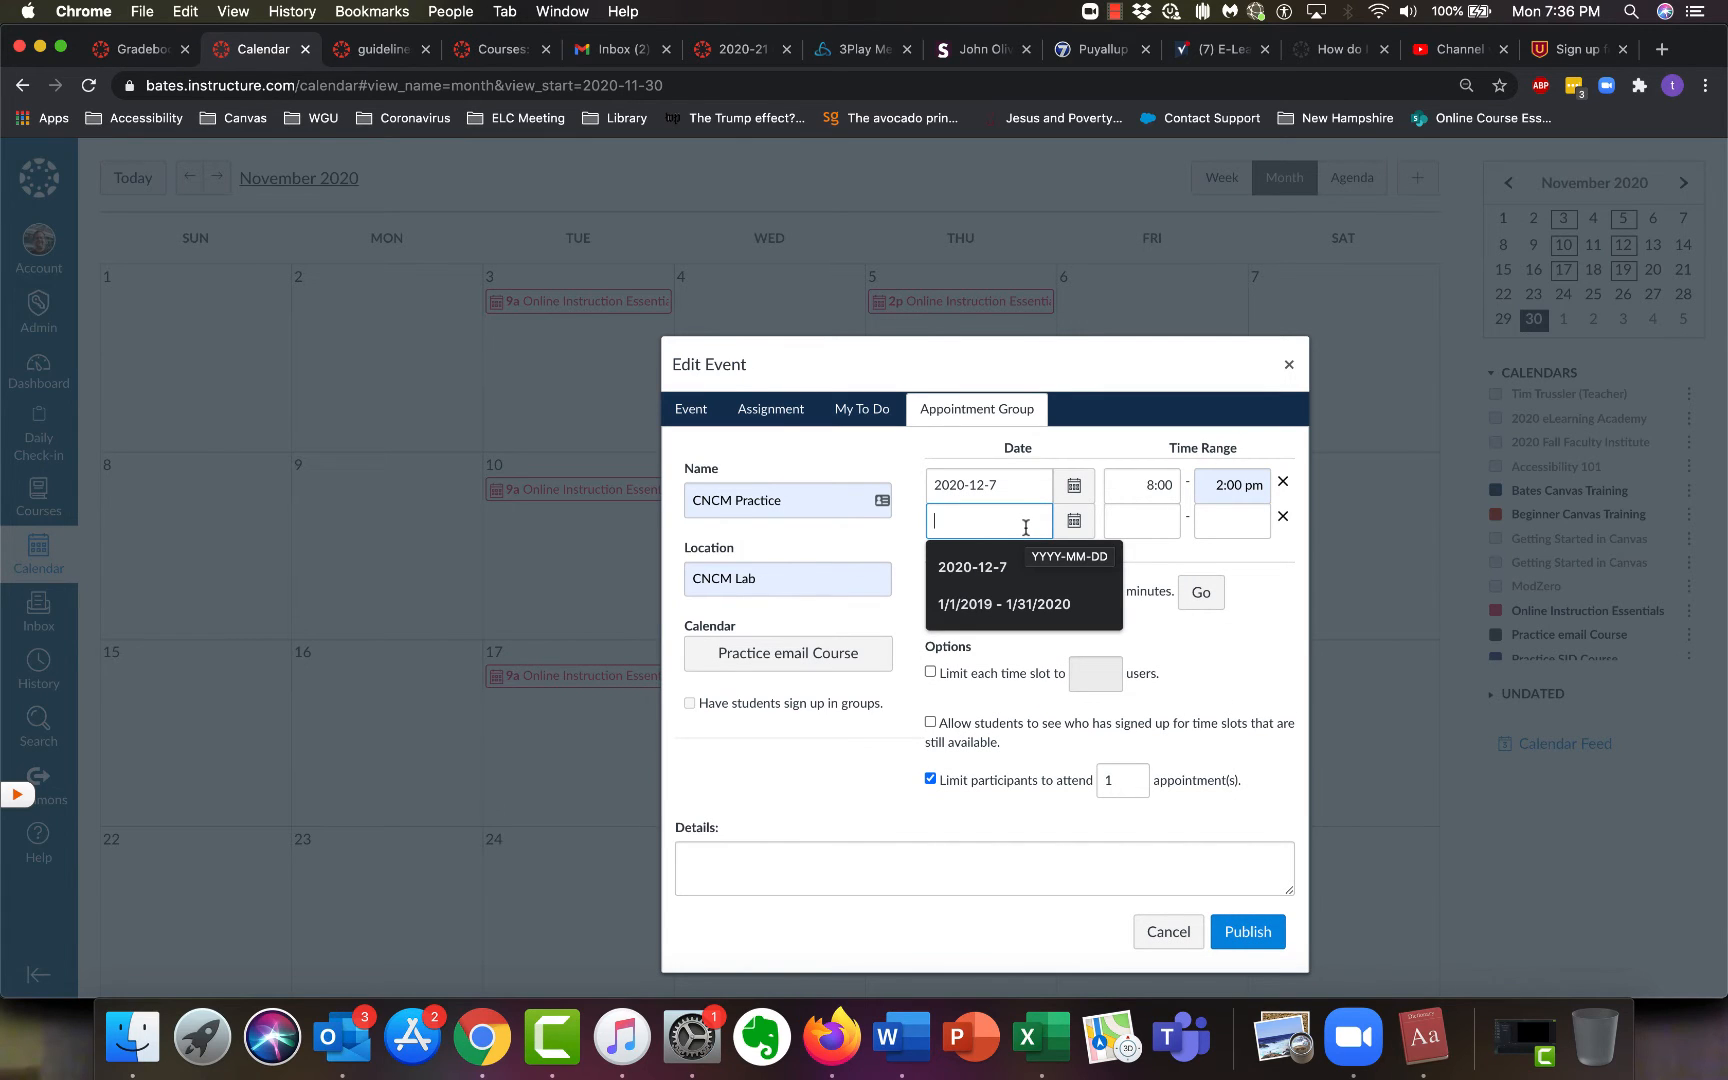
{"action": "type", "text": "2020-12"}
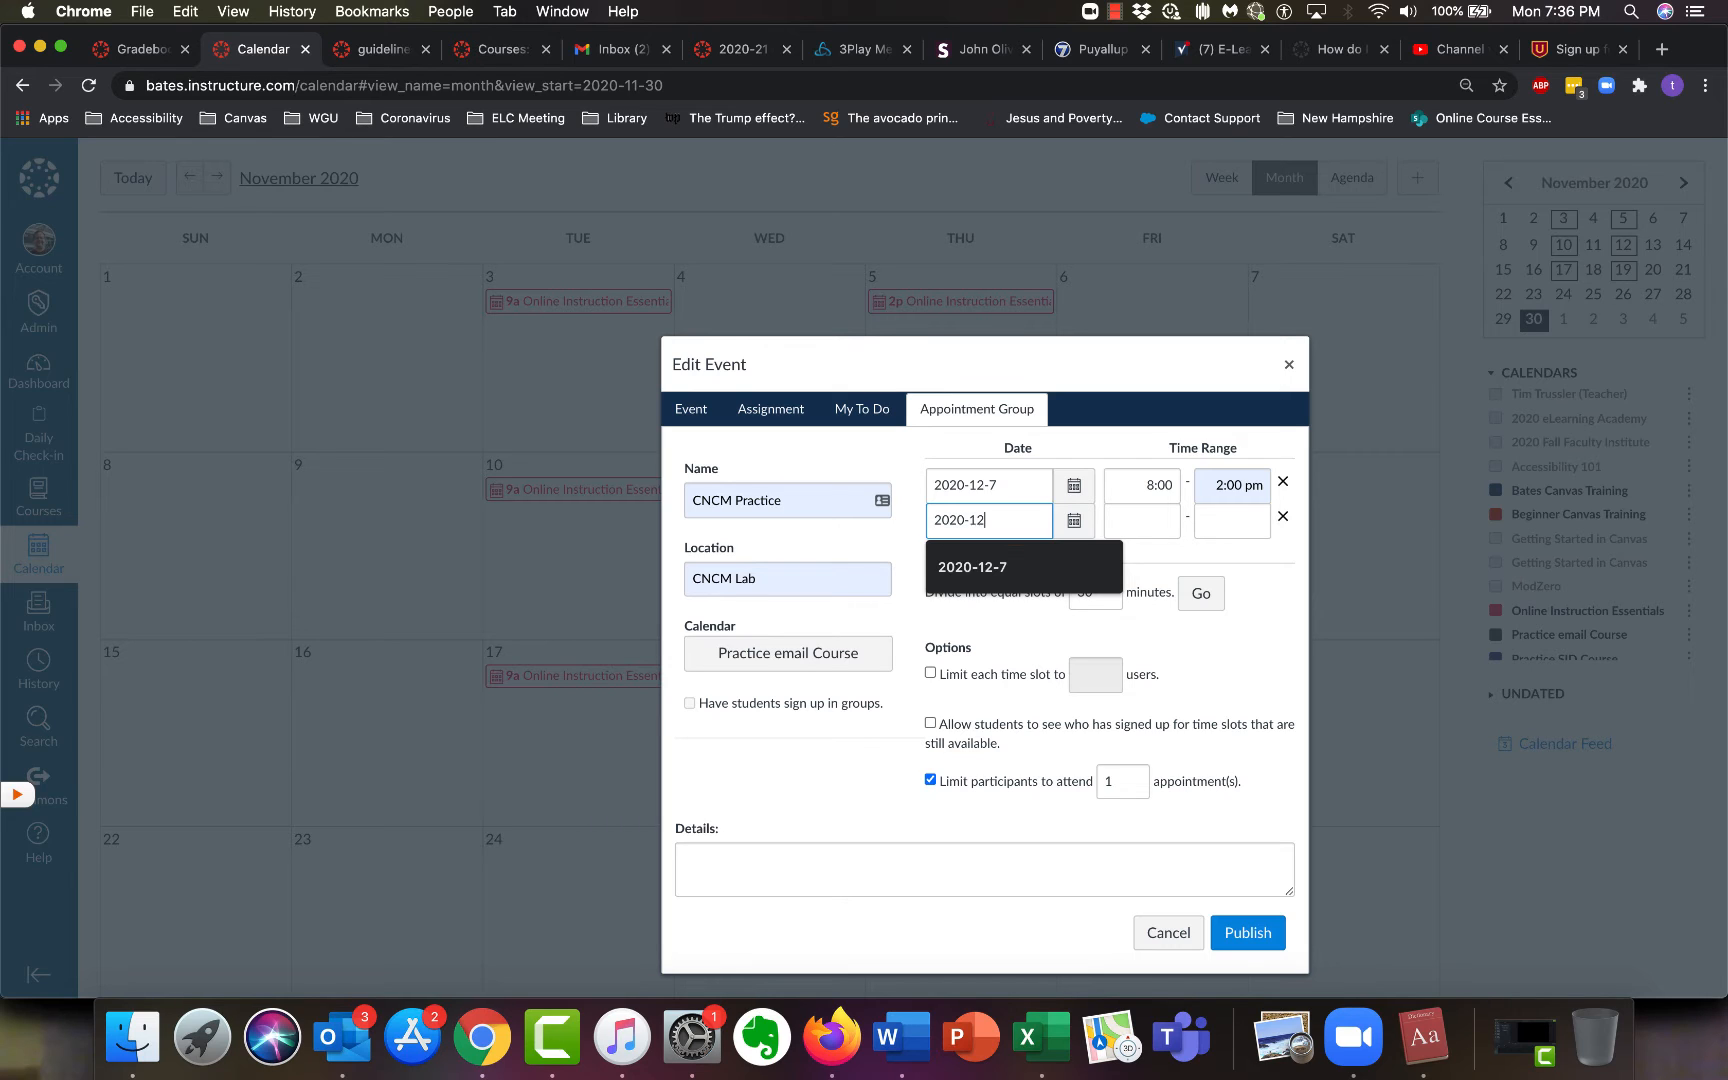
{"action": "type", "text": "-8"}
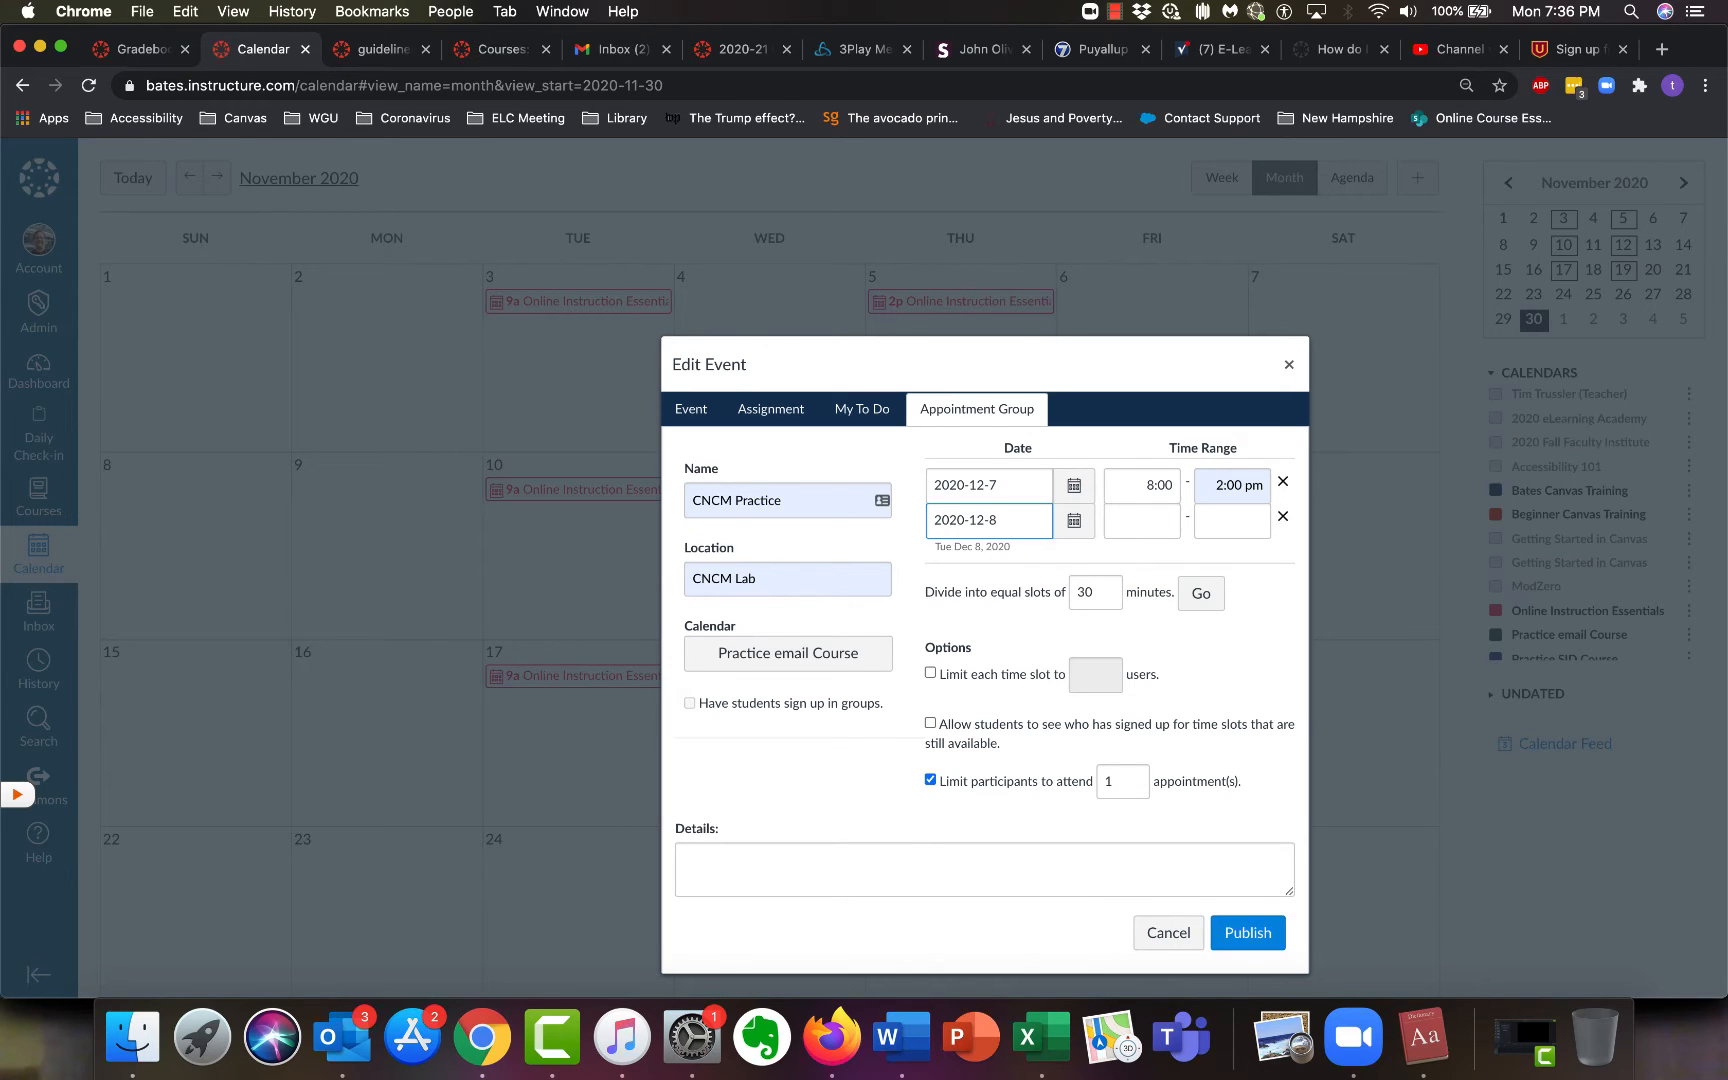
{"action": "key", "text": "Tab"}
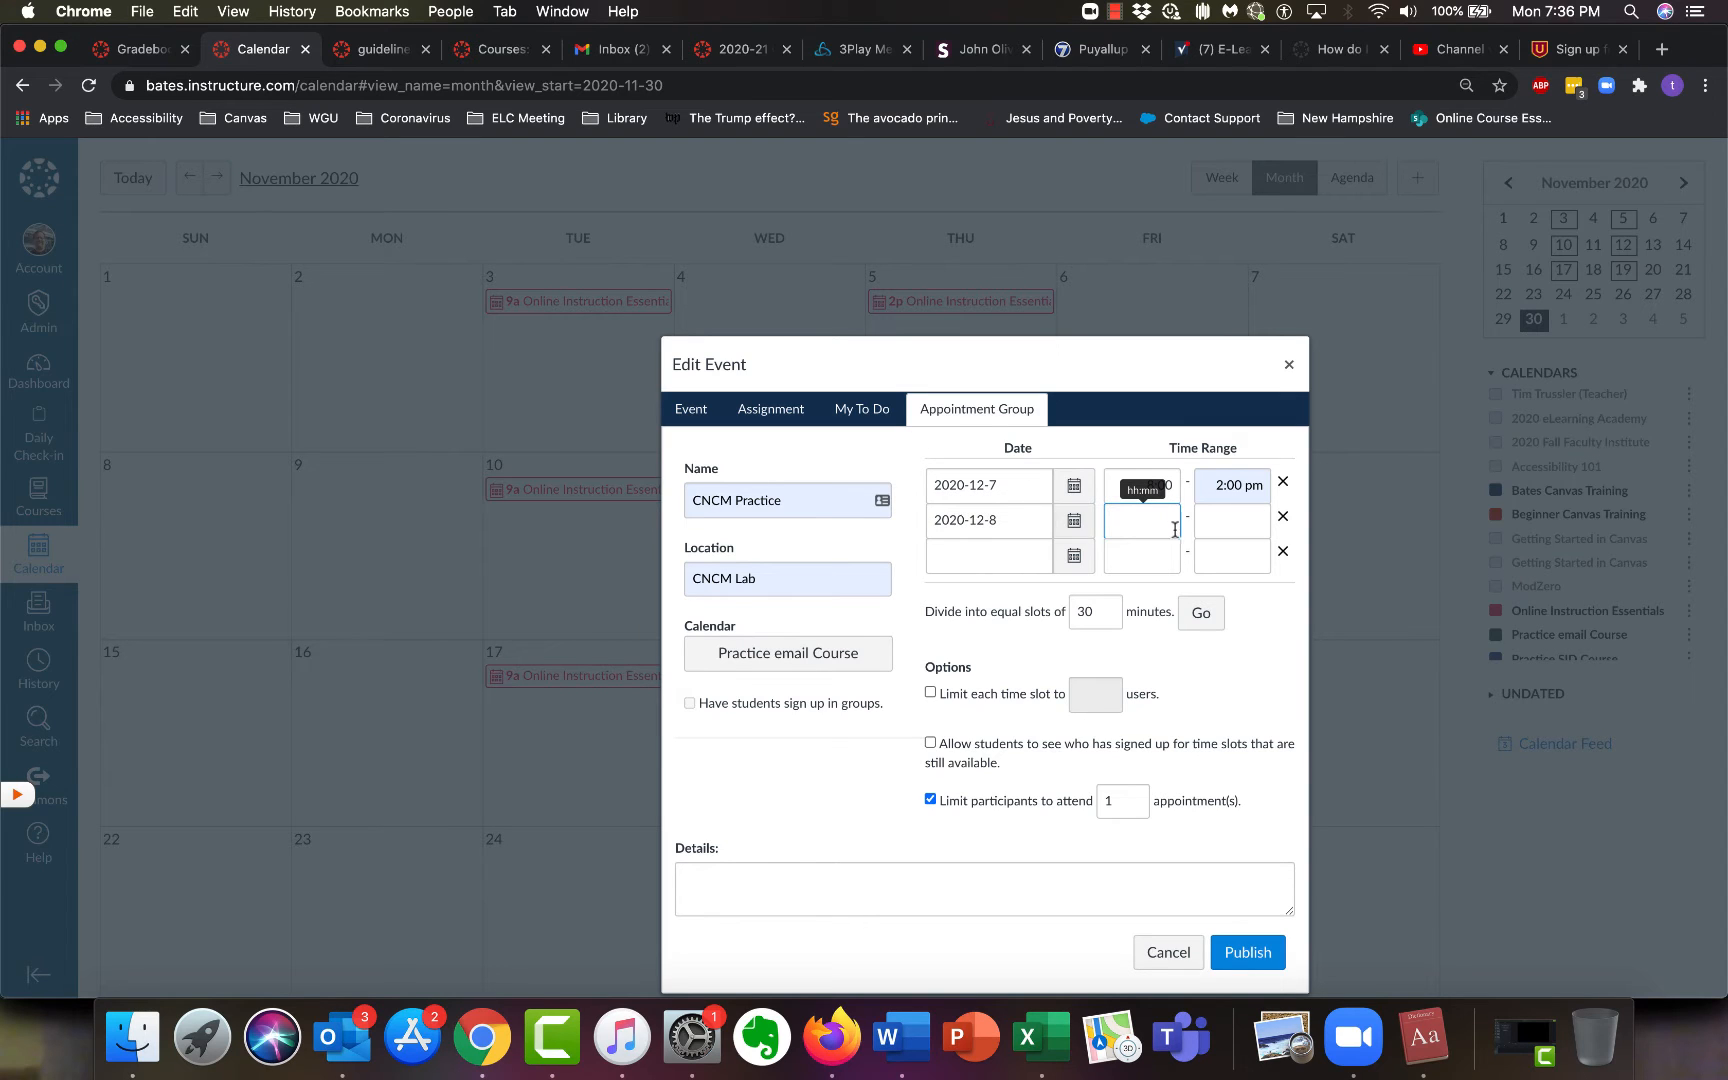
{"action": "type", "text": "8"}
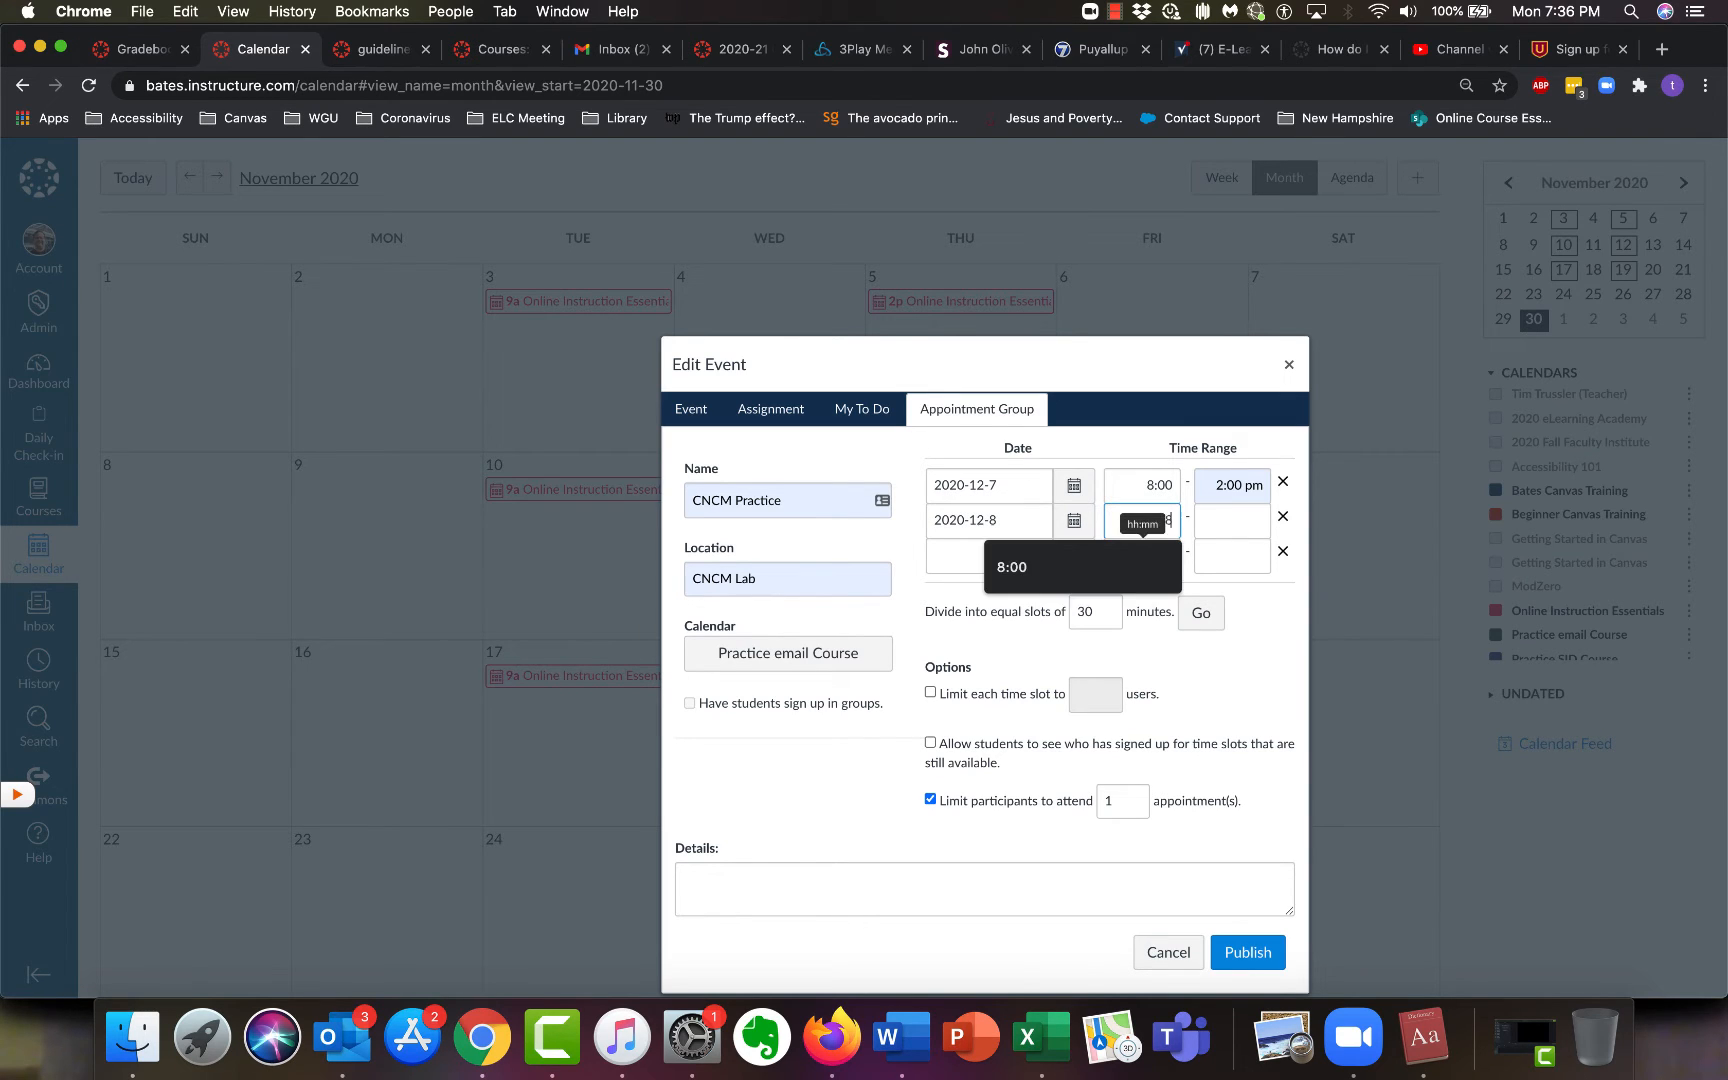
{"action": "key", "text": "Return"}
{"action": "key", "text": "Tab"}
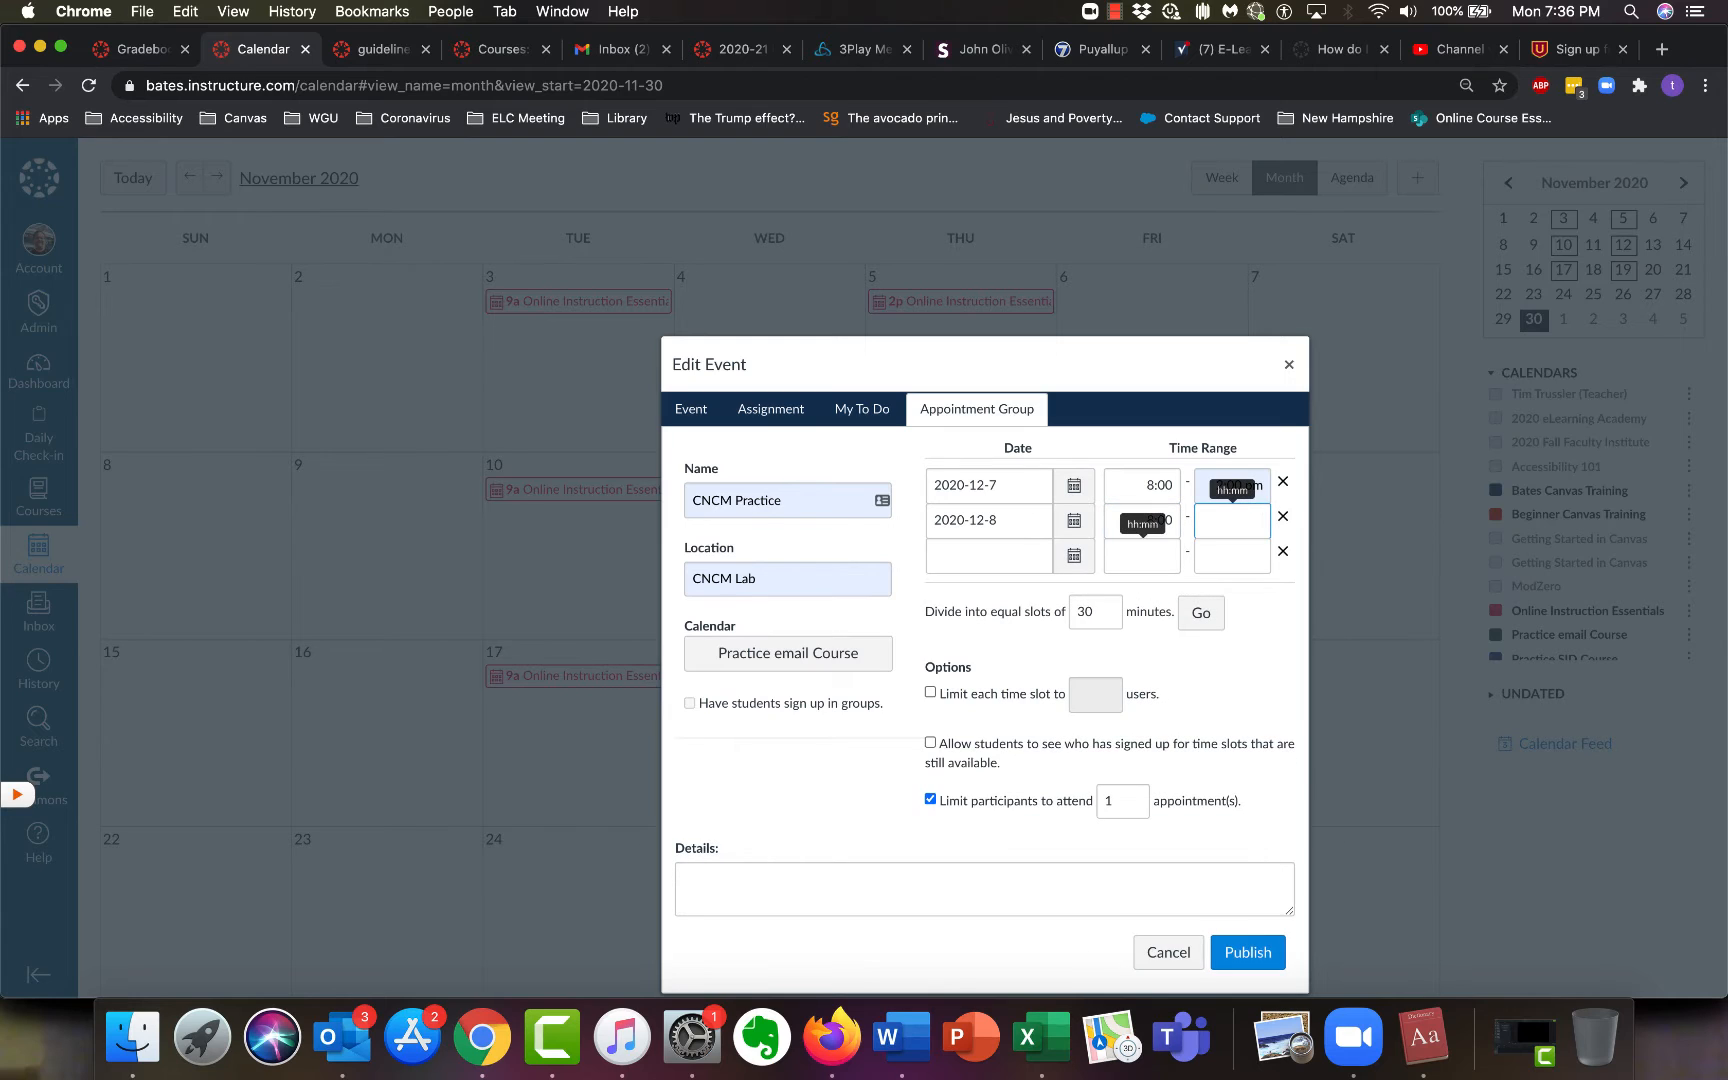
{"action": "type", "text": "2"}
{"action": "key", "text": "Return"}
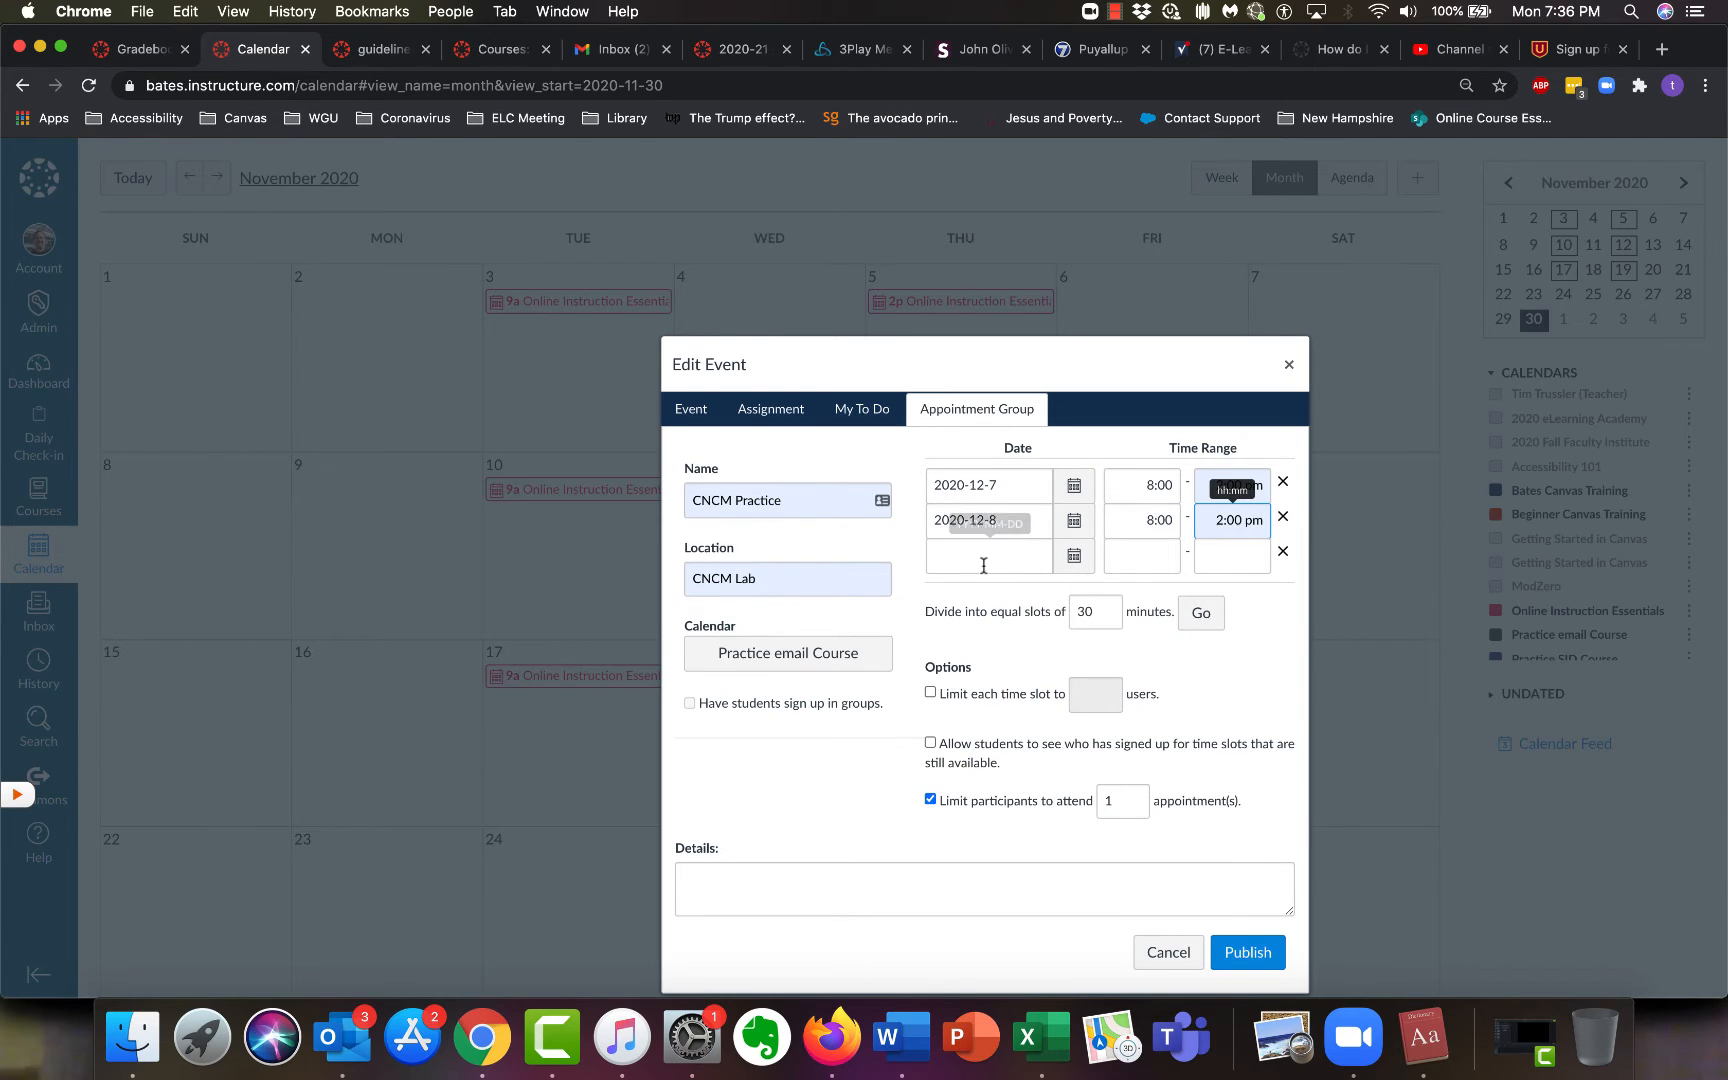
- Add a third appointment date of 2020-12-9 with a time range of 8:00 to 2:00 pm
{"action": "left_click", "coordinate": [984, 556]}
{"action": "type", "text": "2020"}
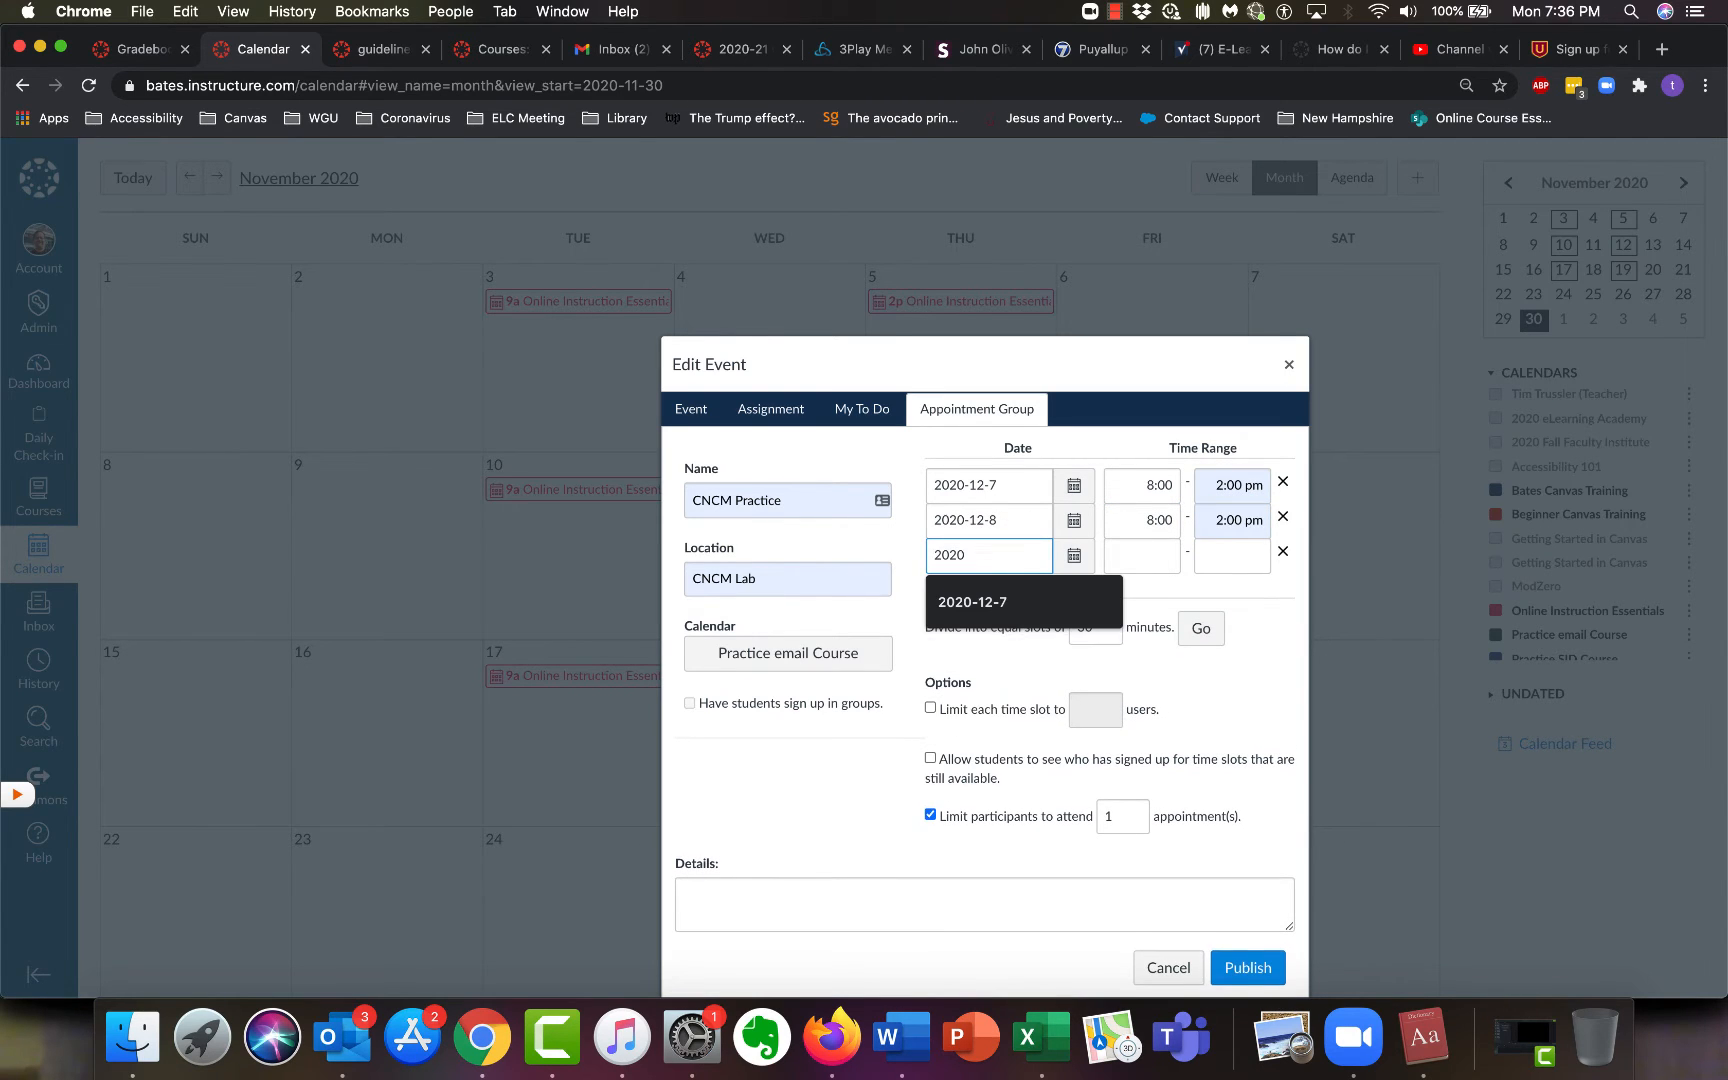
{"action": "type", "text": "-12-9"}
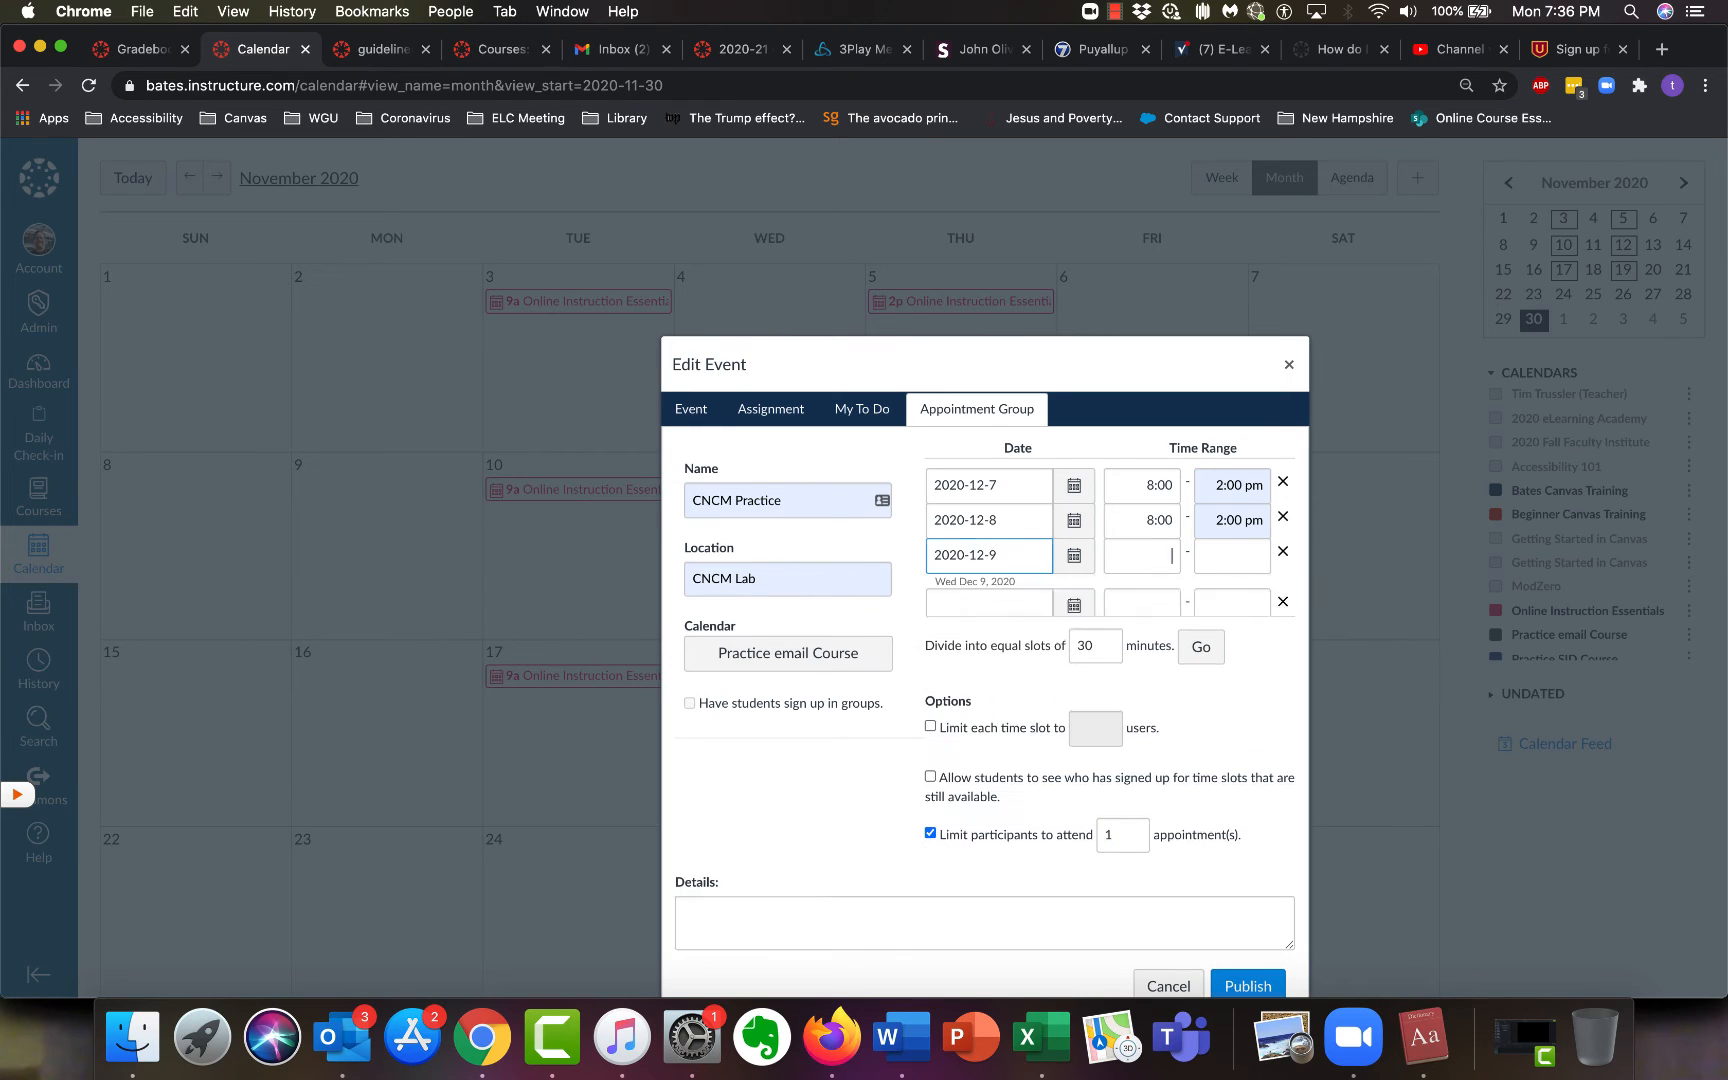
{"action": "key", "text": "Tab"}
{"action": "type", "text": "8"}
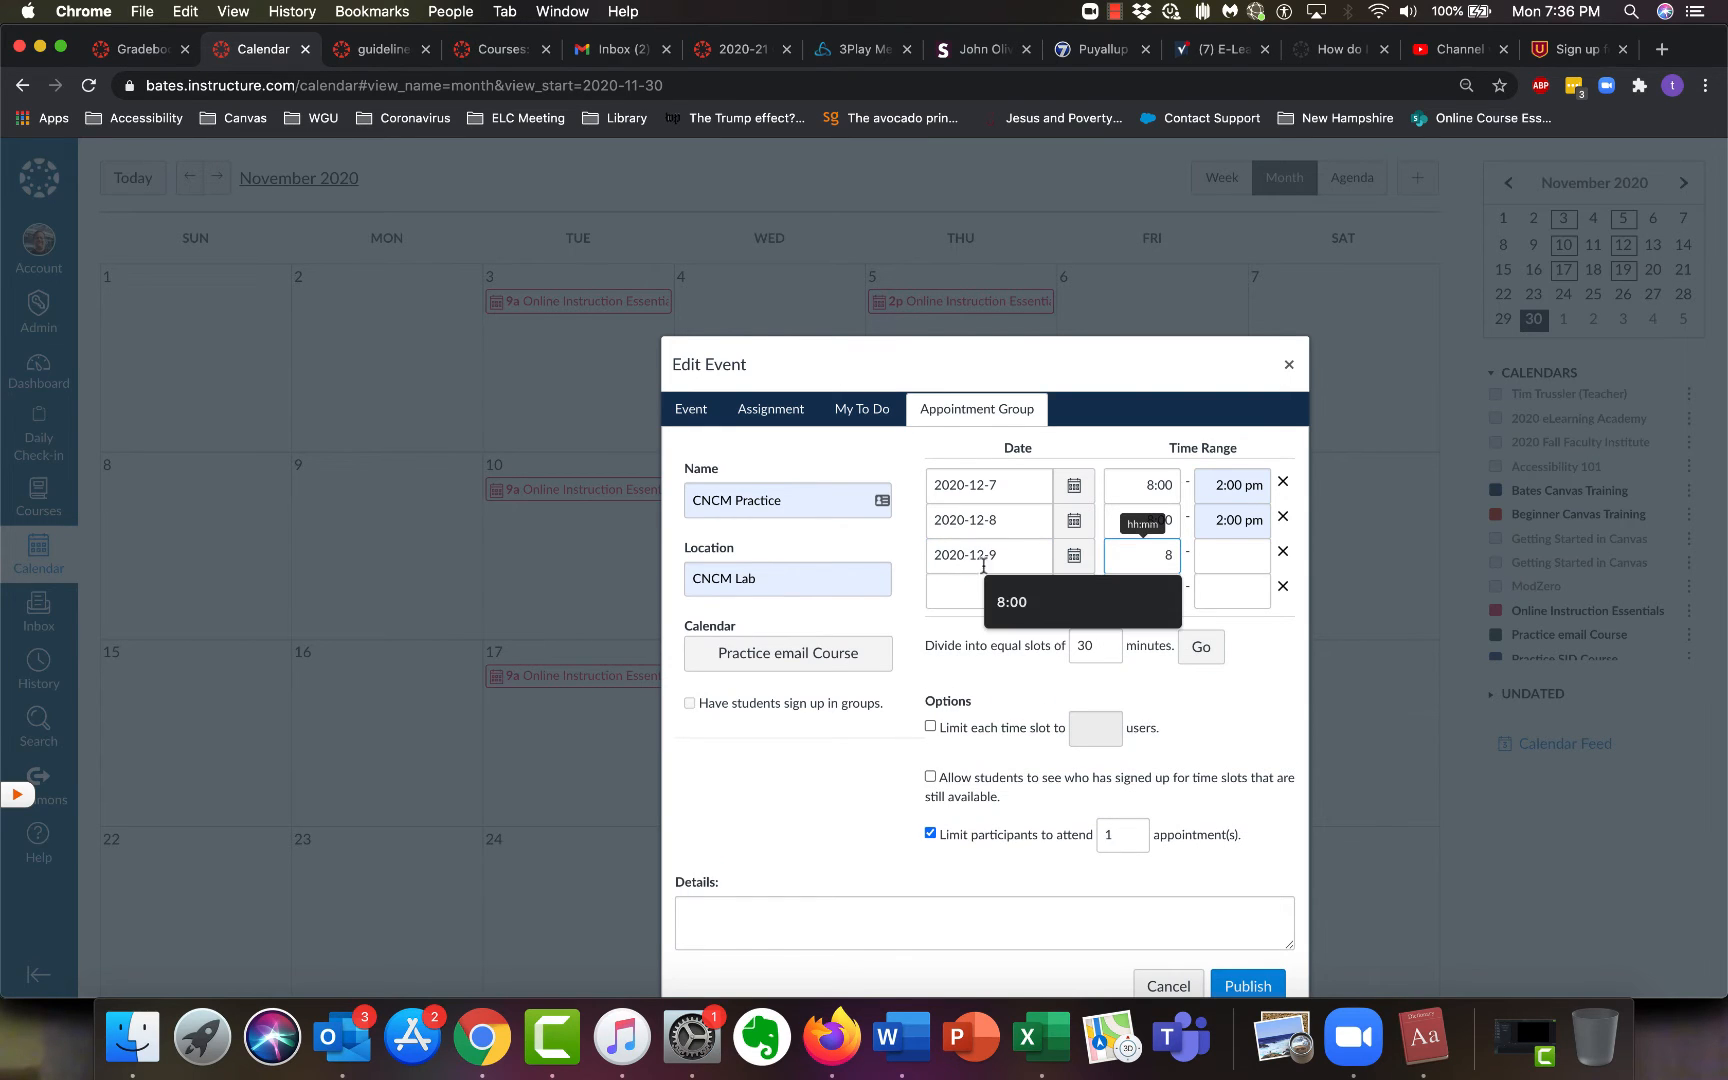
{"action": "left_click", "coordinate": [1015, 612]}
{"action": "left_click", "coordinate": [1225, 552]}
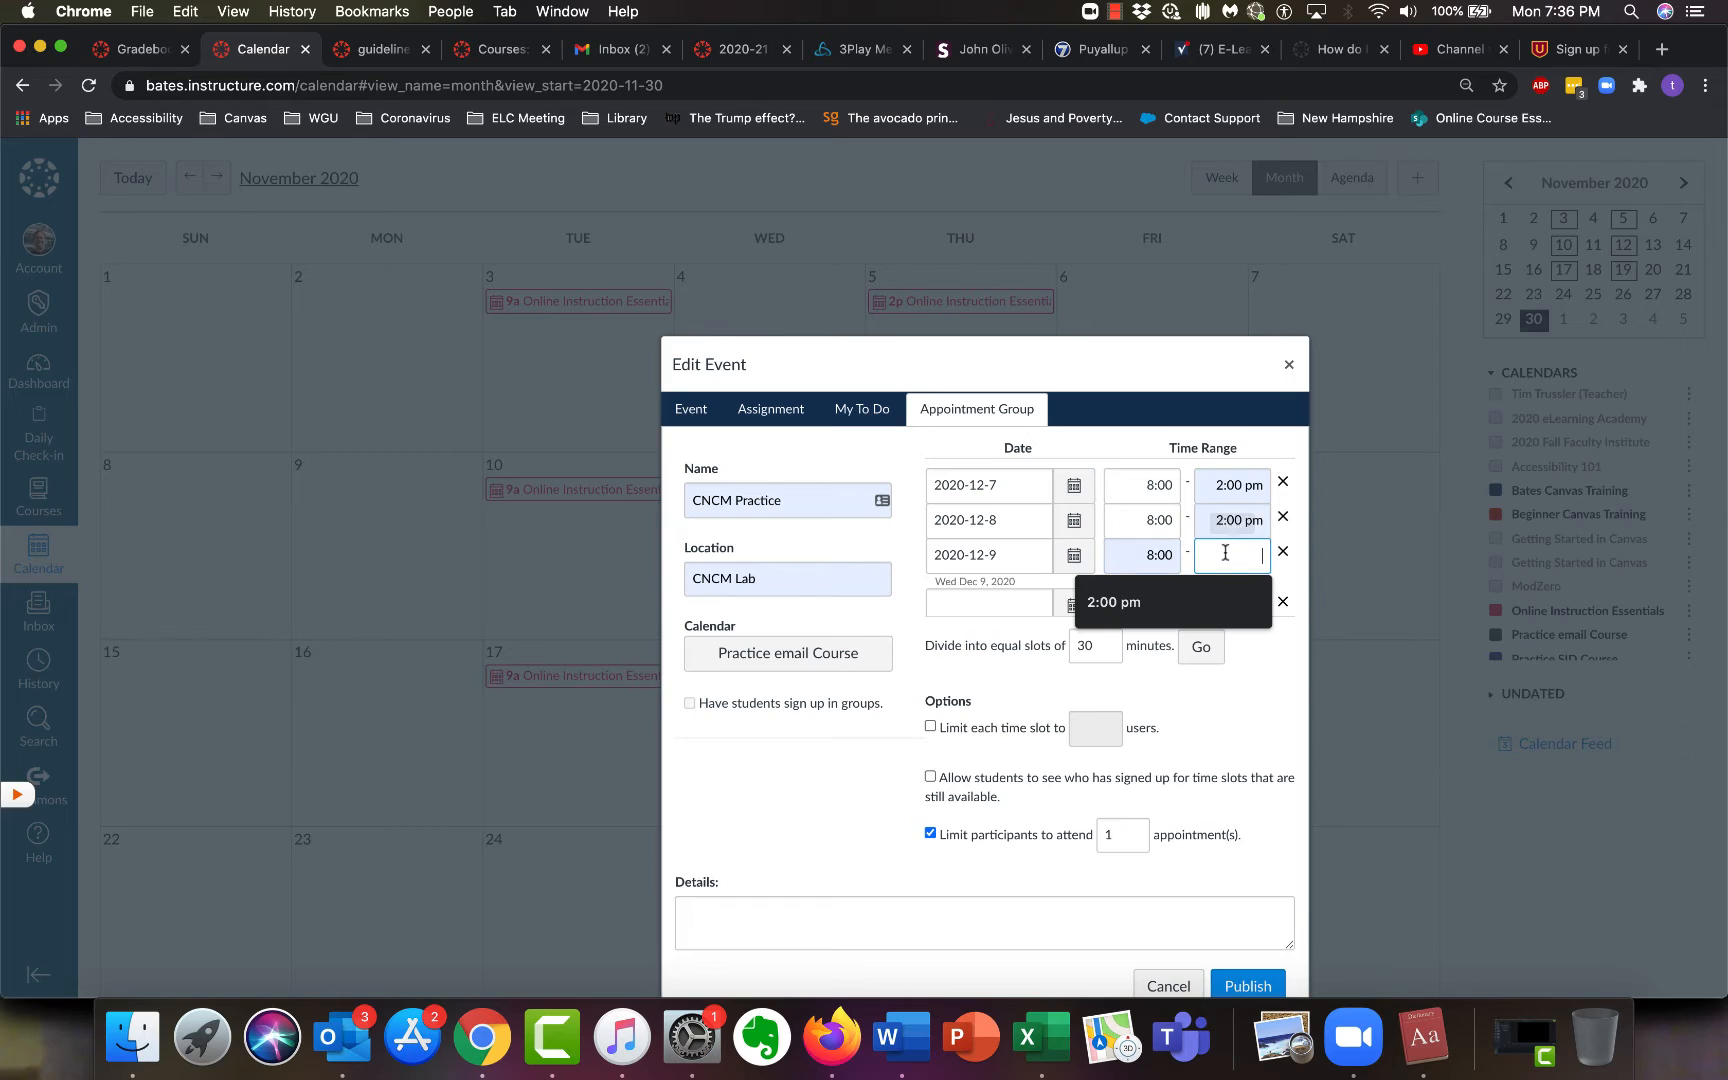
{"action": "left_click", "coordinate": [1201, 607]}
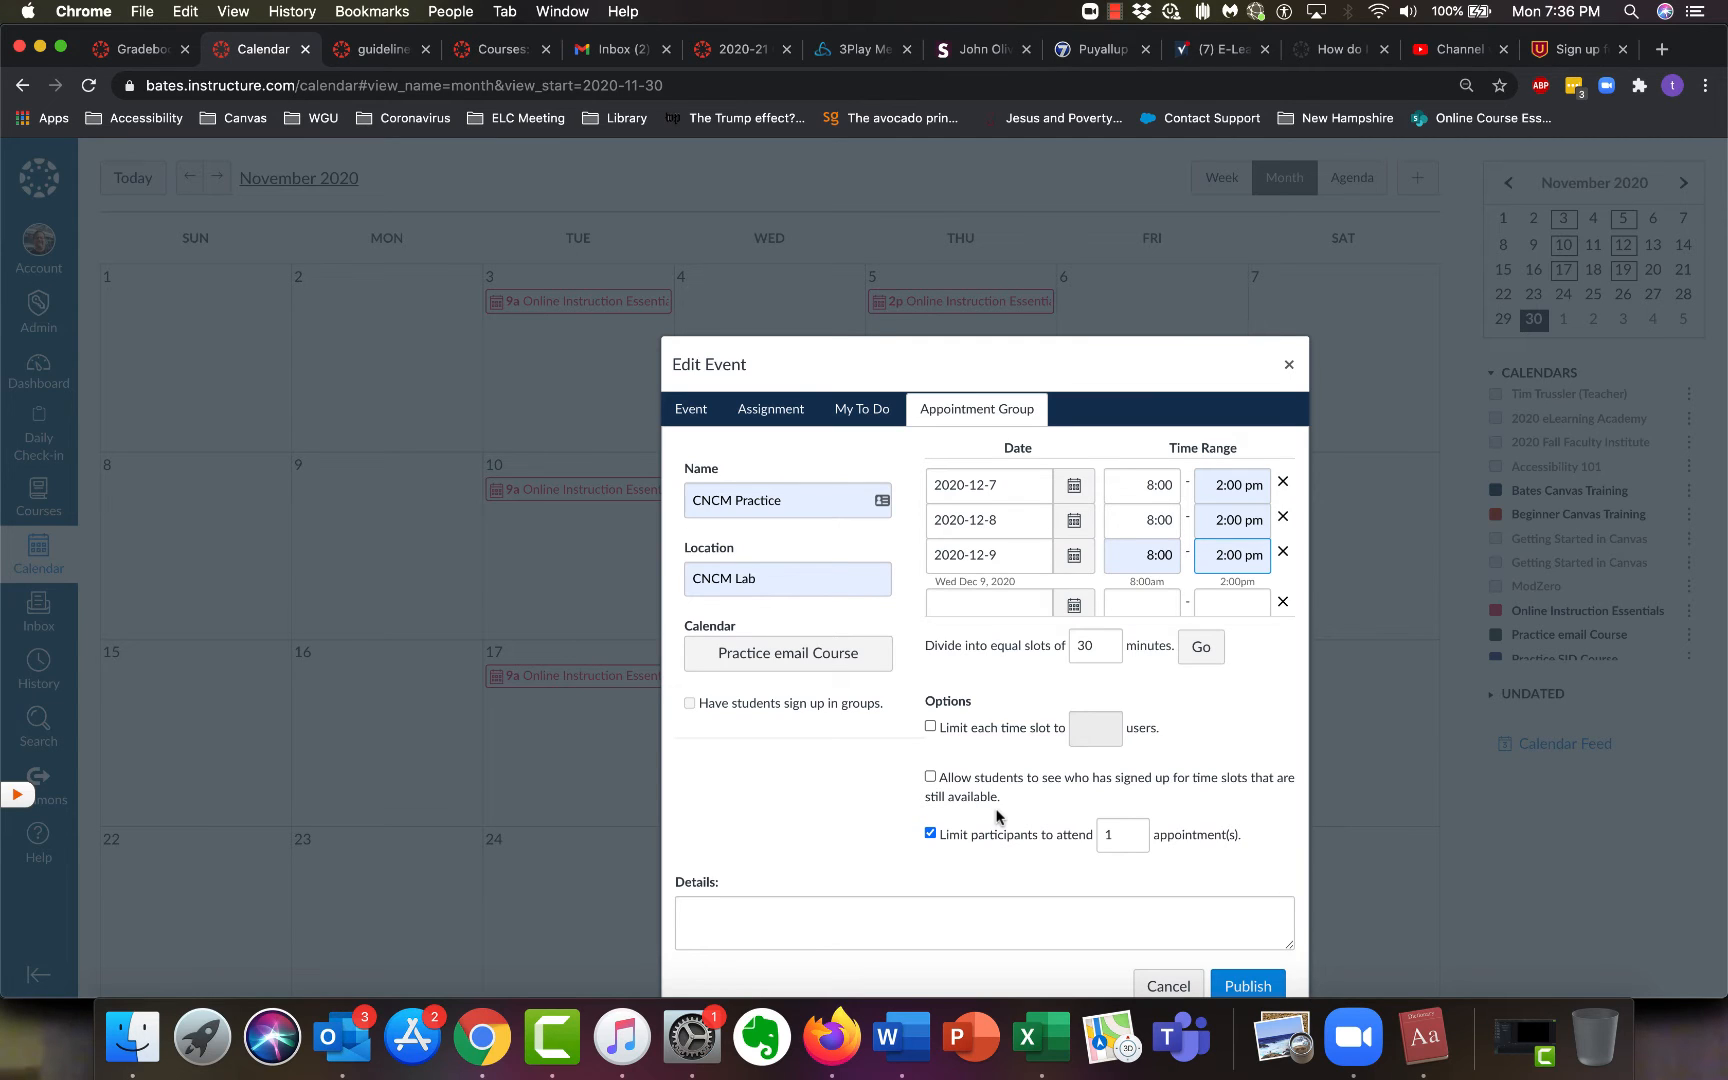
- Divide the three date ranges into equal slots of 60 minutes and review the generated time slots
{"action": "left_click", "coordinate": [1090, 643]}
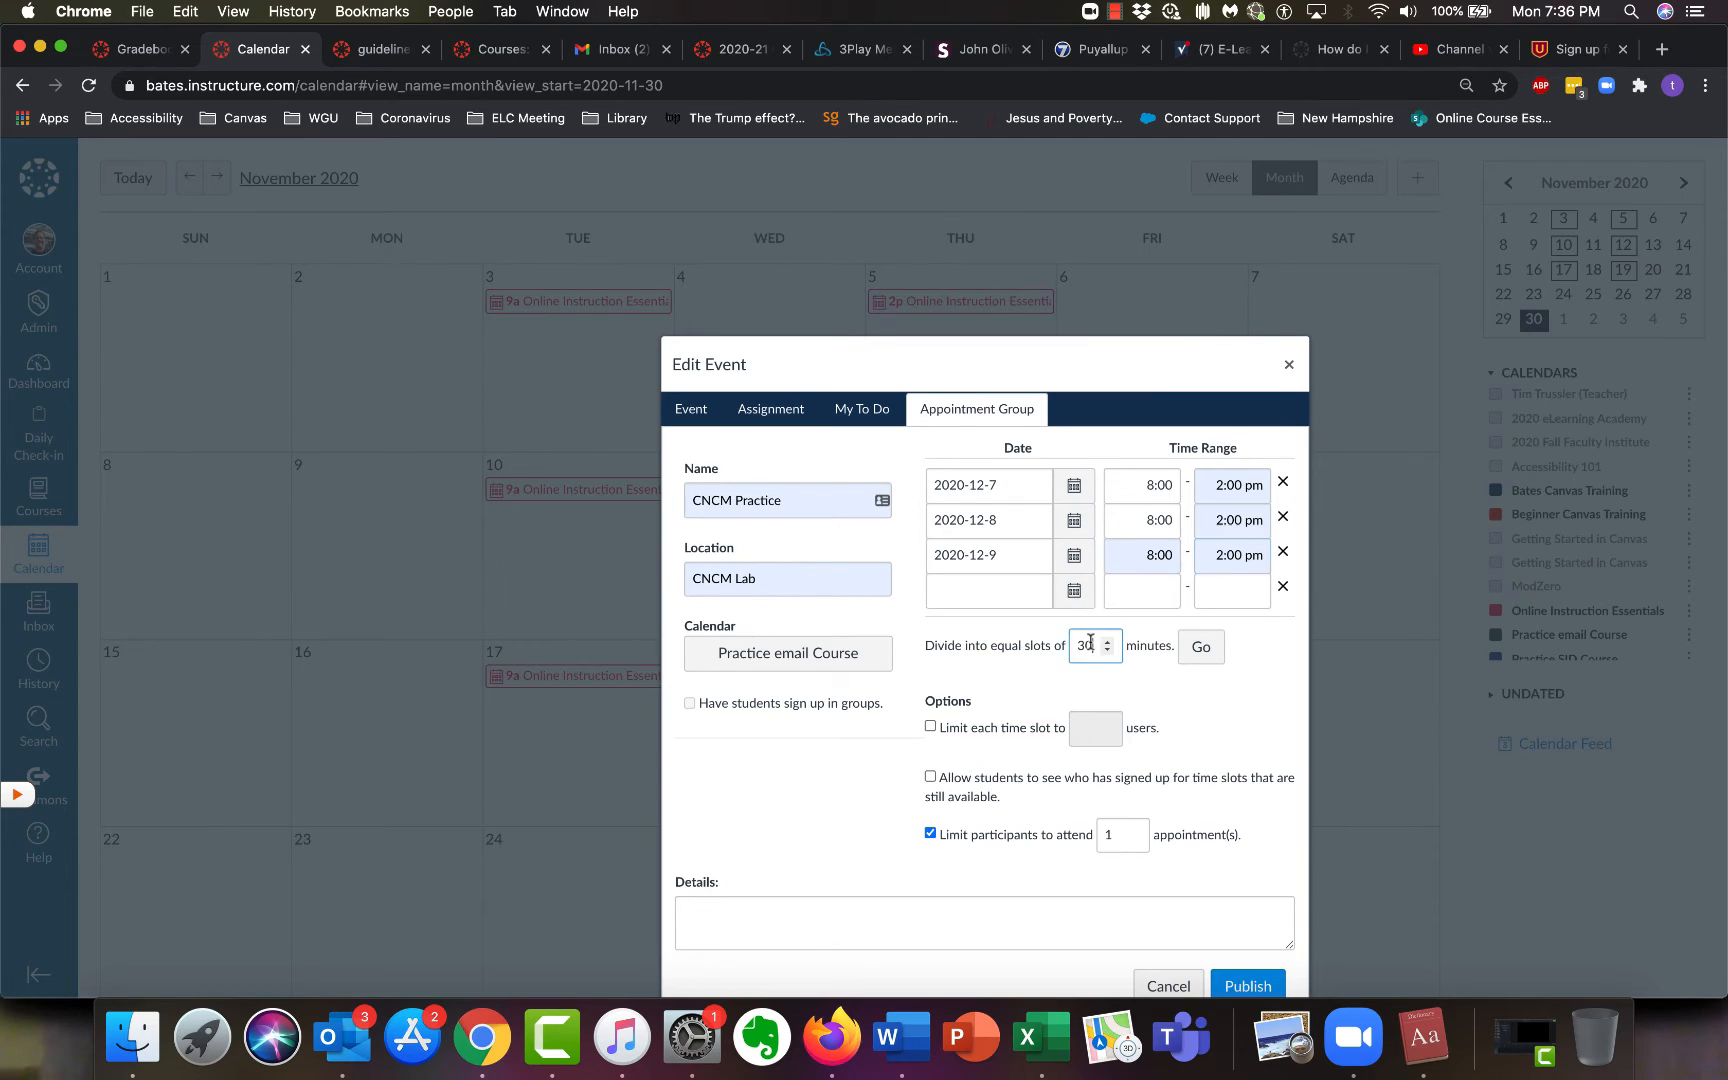
{"action": "left_click_drag", "start_coordinate": [1090, 643], "coordinate": [1050, 643]}
{"action": "type", "text": "60"}
{"action": "left_click", "coordinate": [1201, 648]}
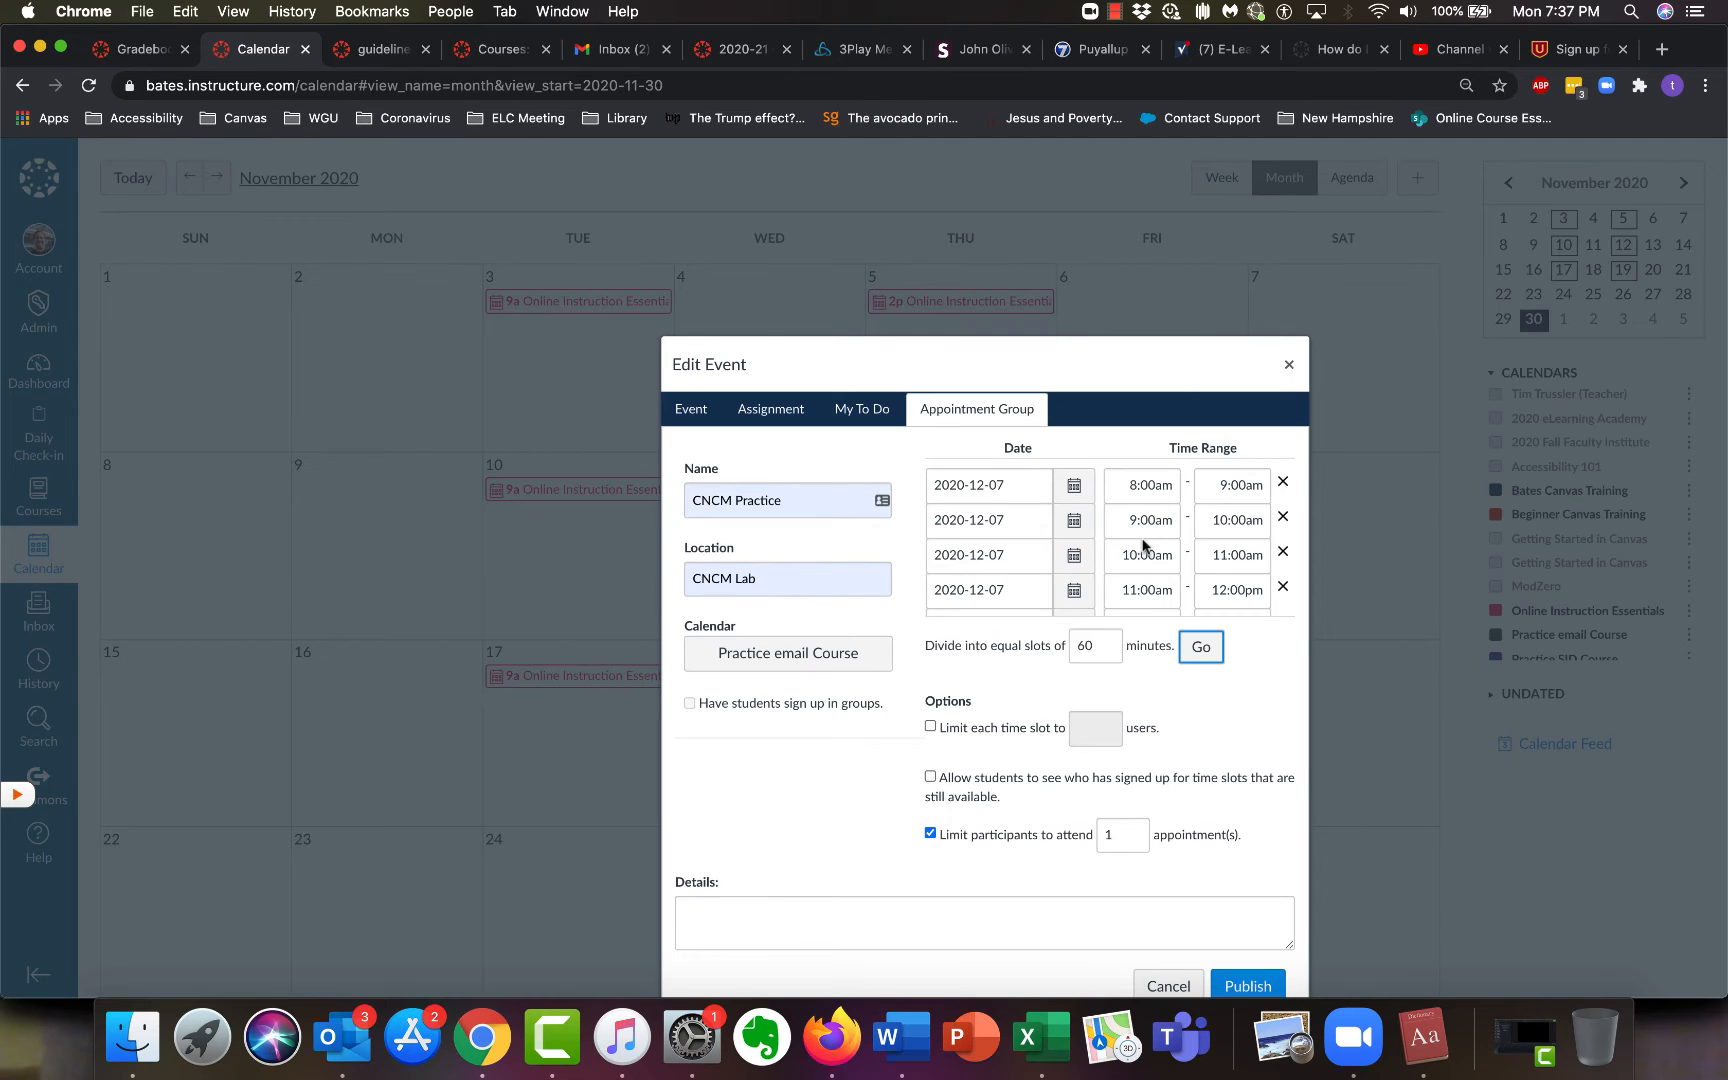
{"action": "scroll", "coordinate": [1143, 545], "scroll_direction": "down", "scroll_amount": 3}
{"action": "scroll", "coordinate": [1143, 540], "scroll_direction": "down", "scroll_amount": 5}
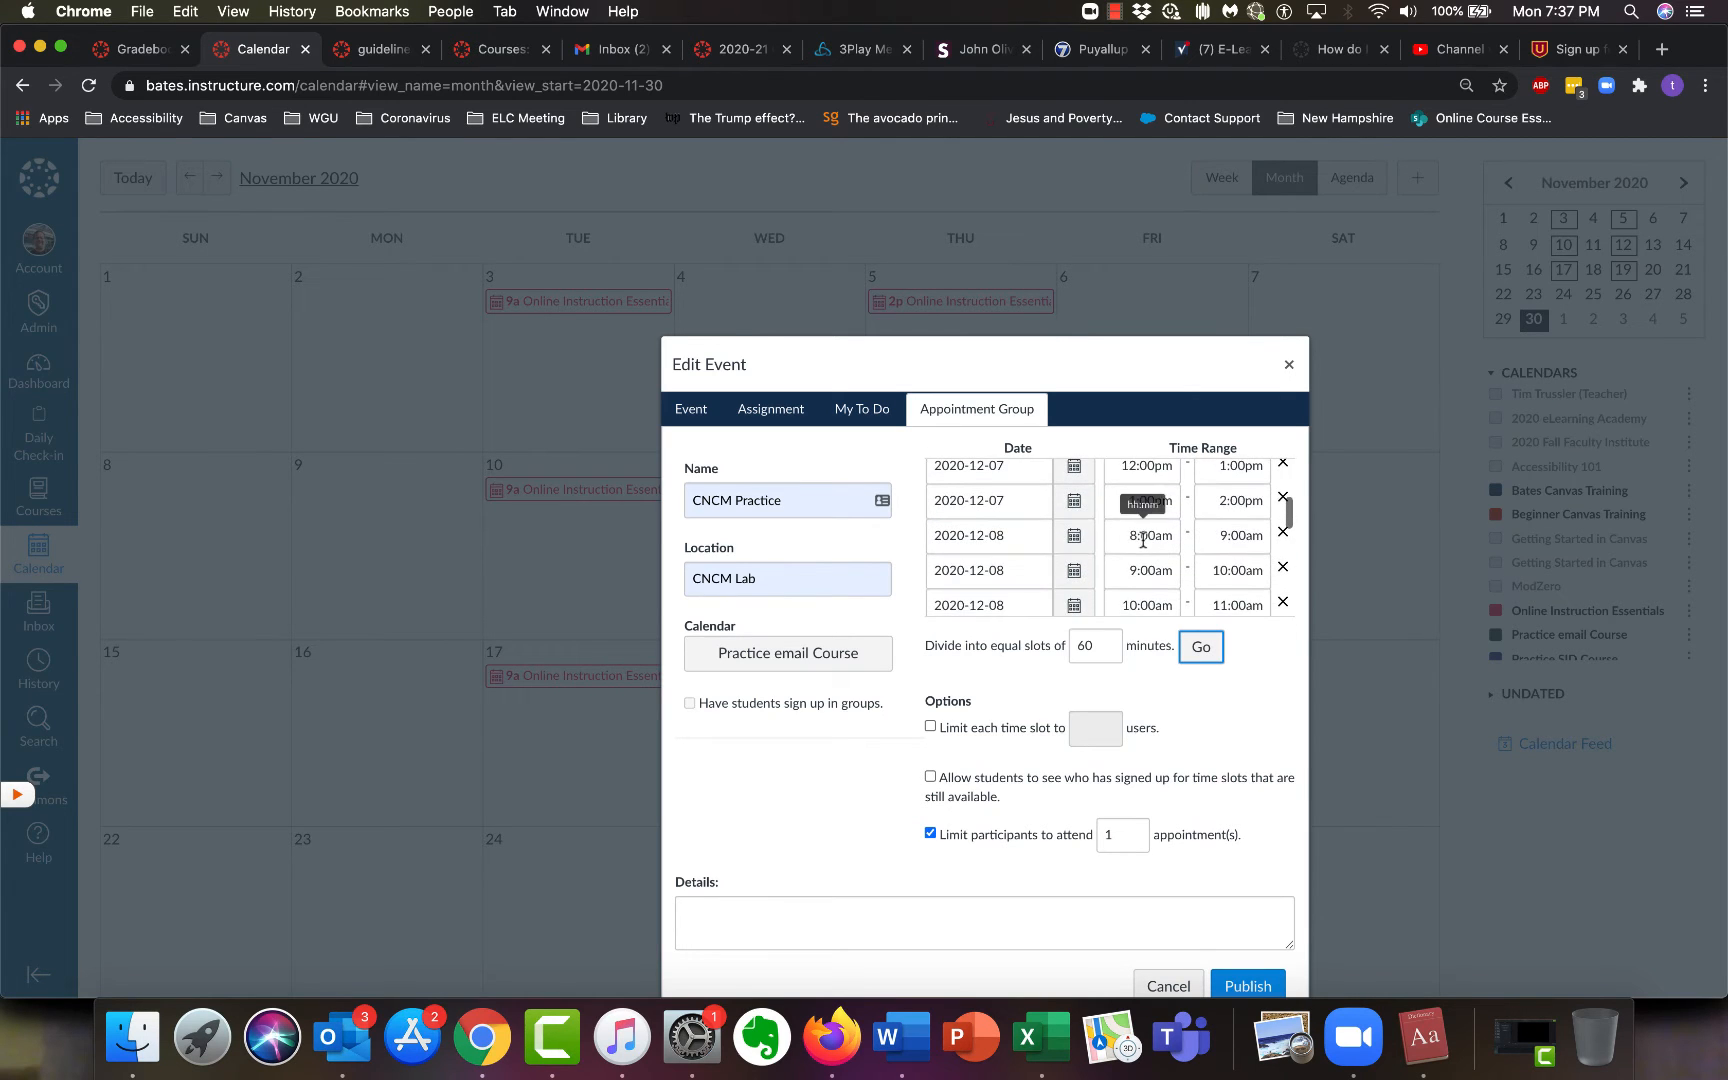
{"action": "scroll", "coordinate": [1143, 540], "scroll_direction": "down", "scroll_amount": 3}
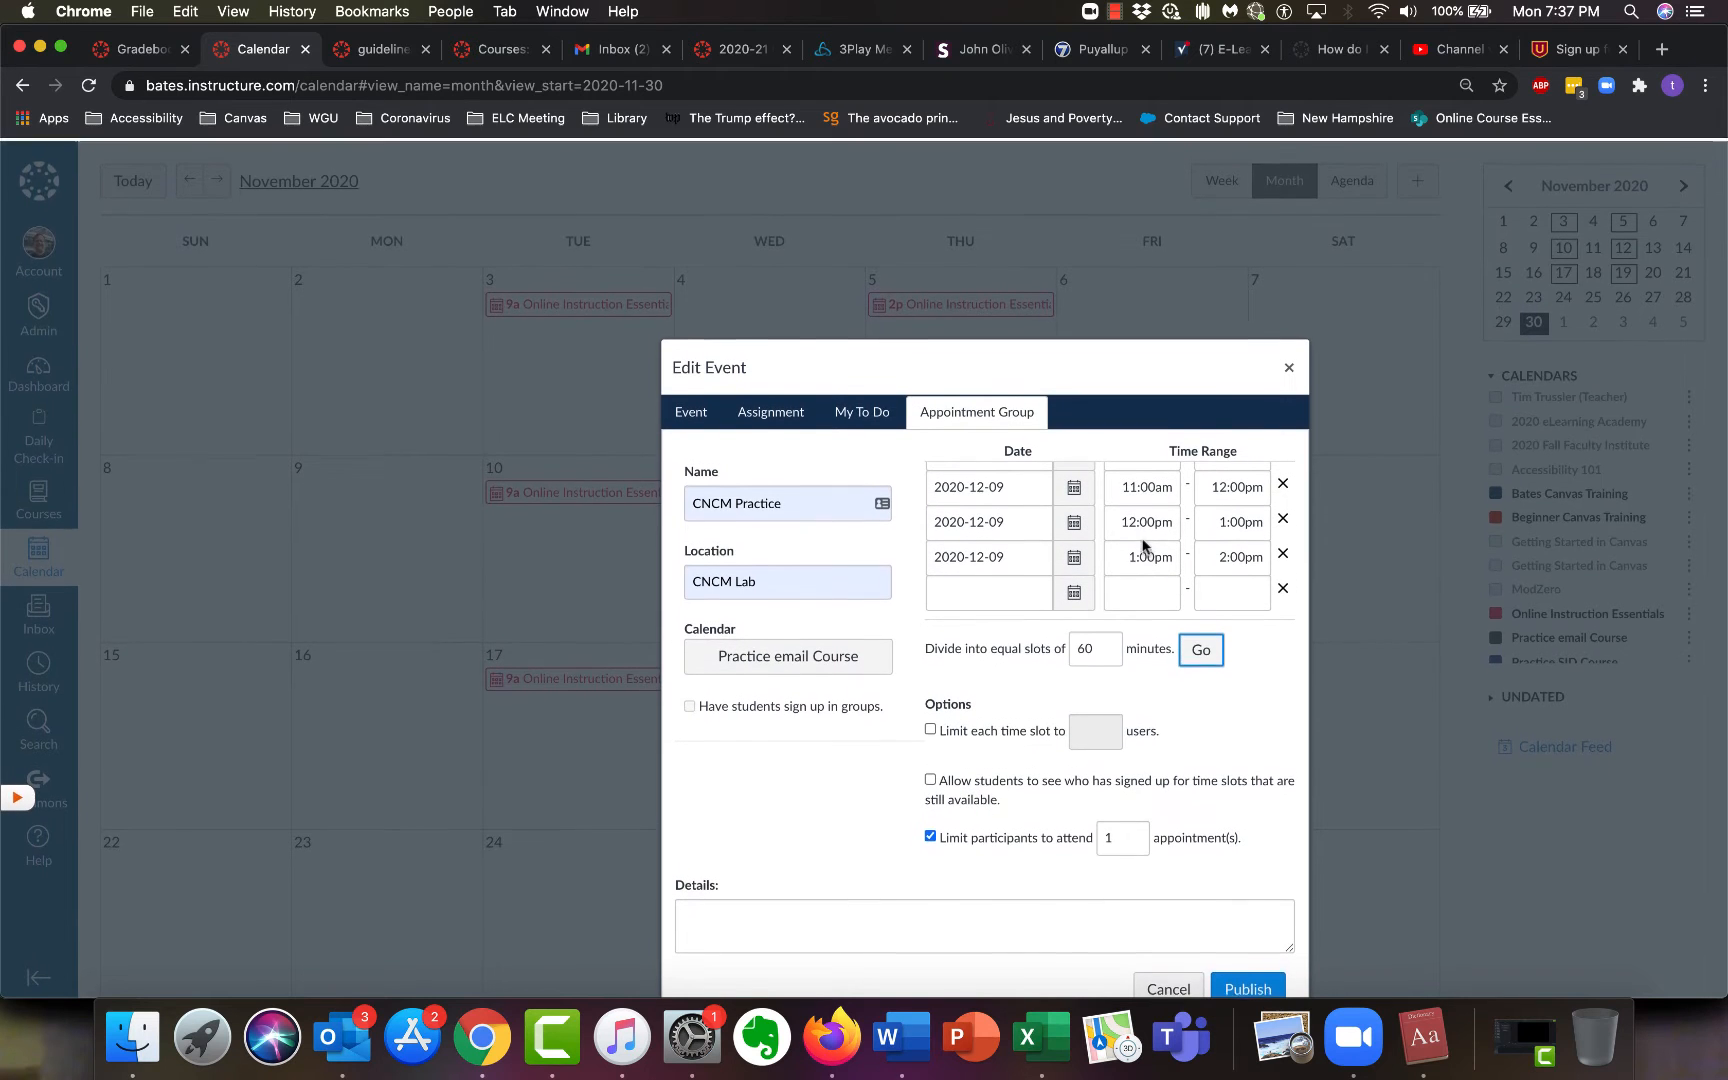
{"action": "scroll", "coordinate": [1092, 528], "scroll_direction": "up", "scroll_amount": 5}
{"action": "scroll", "coordinate": [1092, 528], "scroll_direction": "up", "scroll_amount": 5}
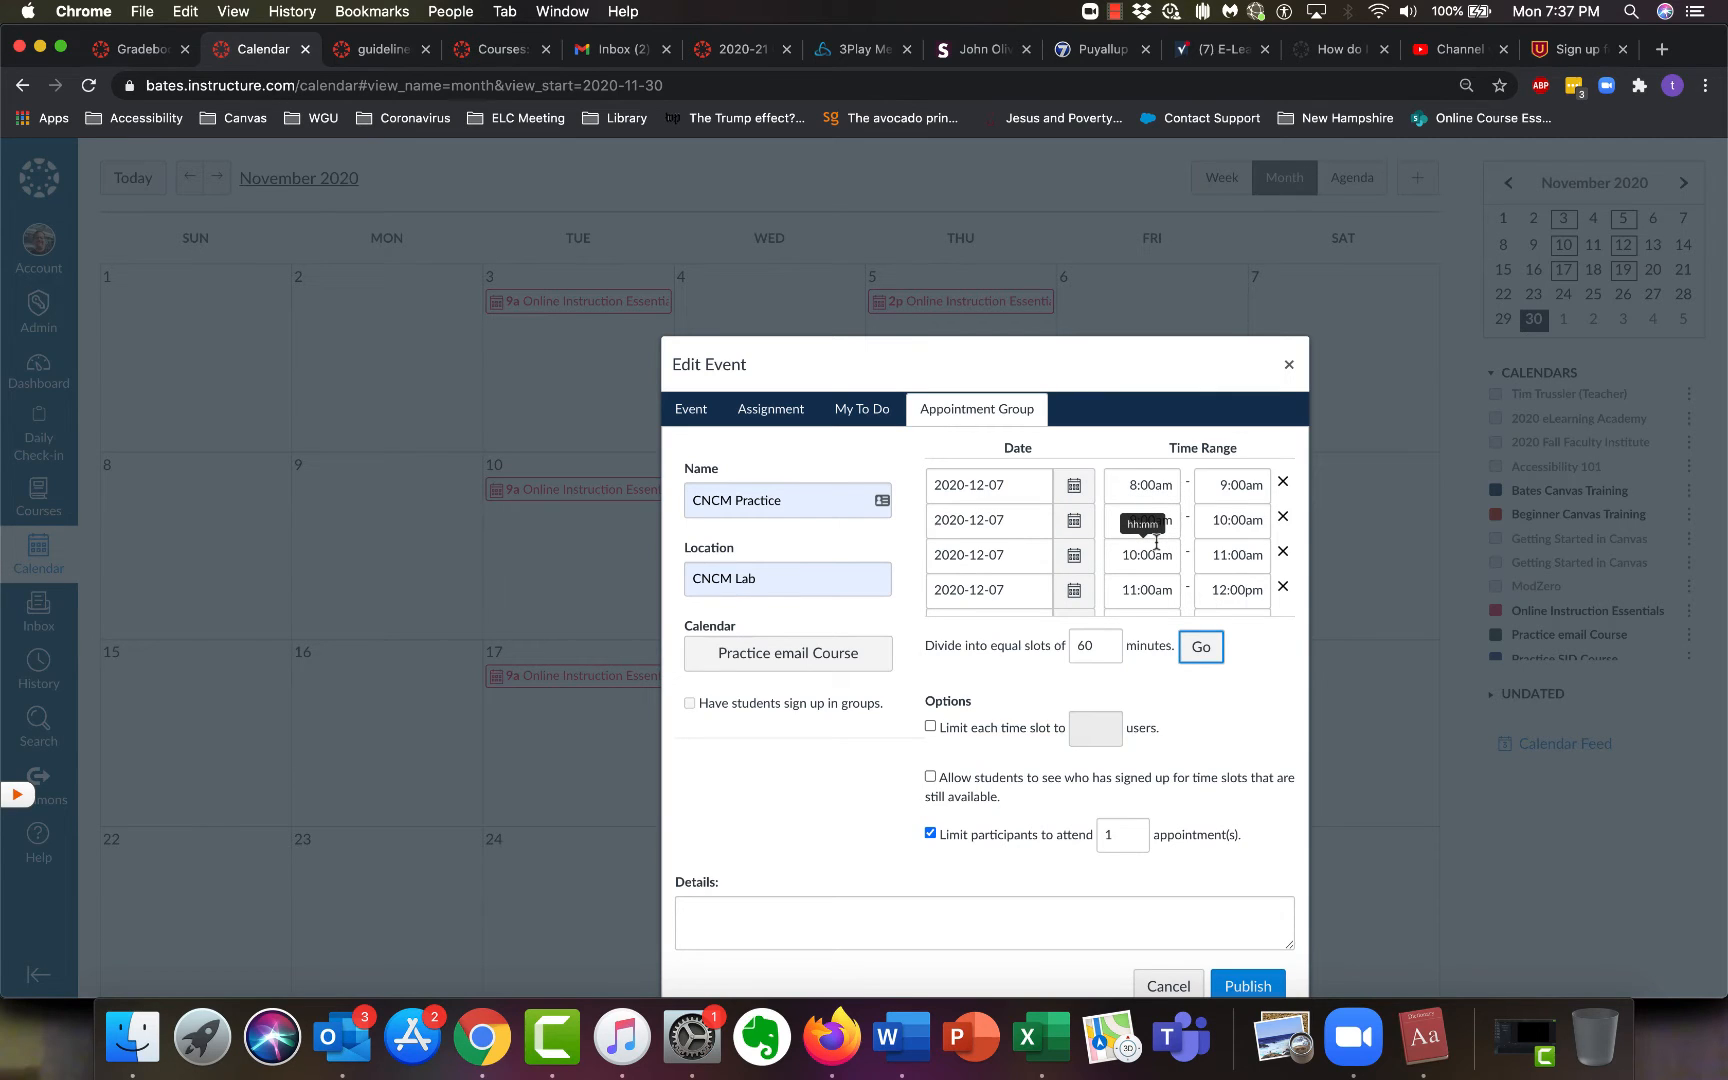
- Remove the 11:00am to 12:00pm slot on 2020-12-07 and the 8:00am to 9:00am slot on 2020-12-09
{"action": "left_click", "coordinate": [1280, 592]}
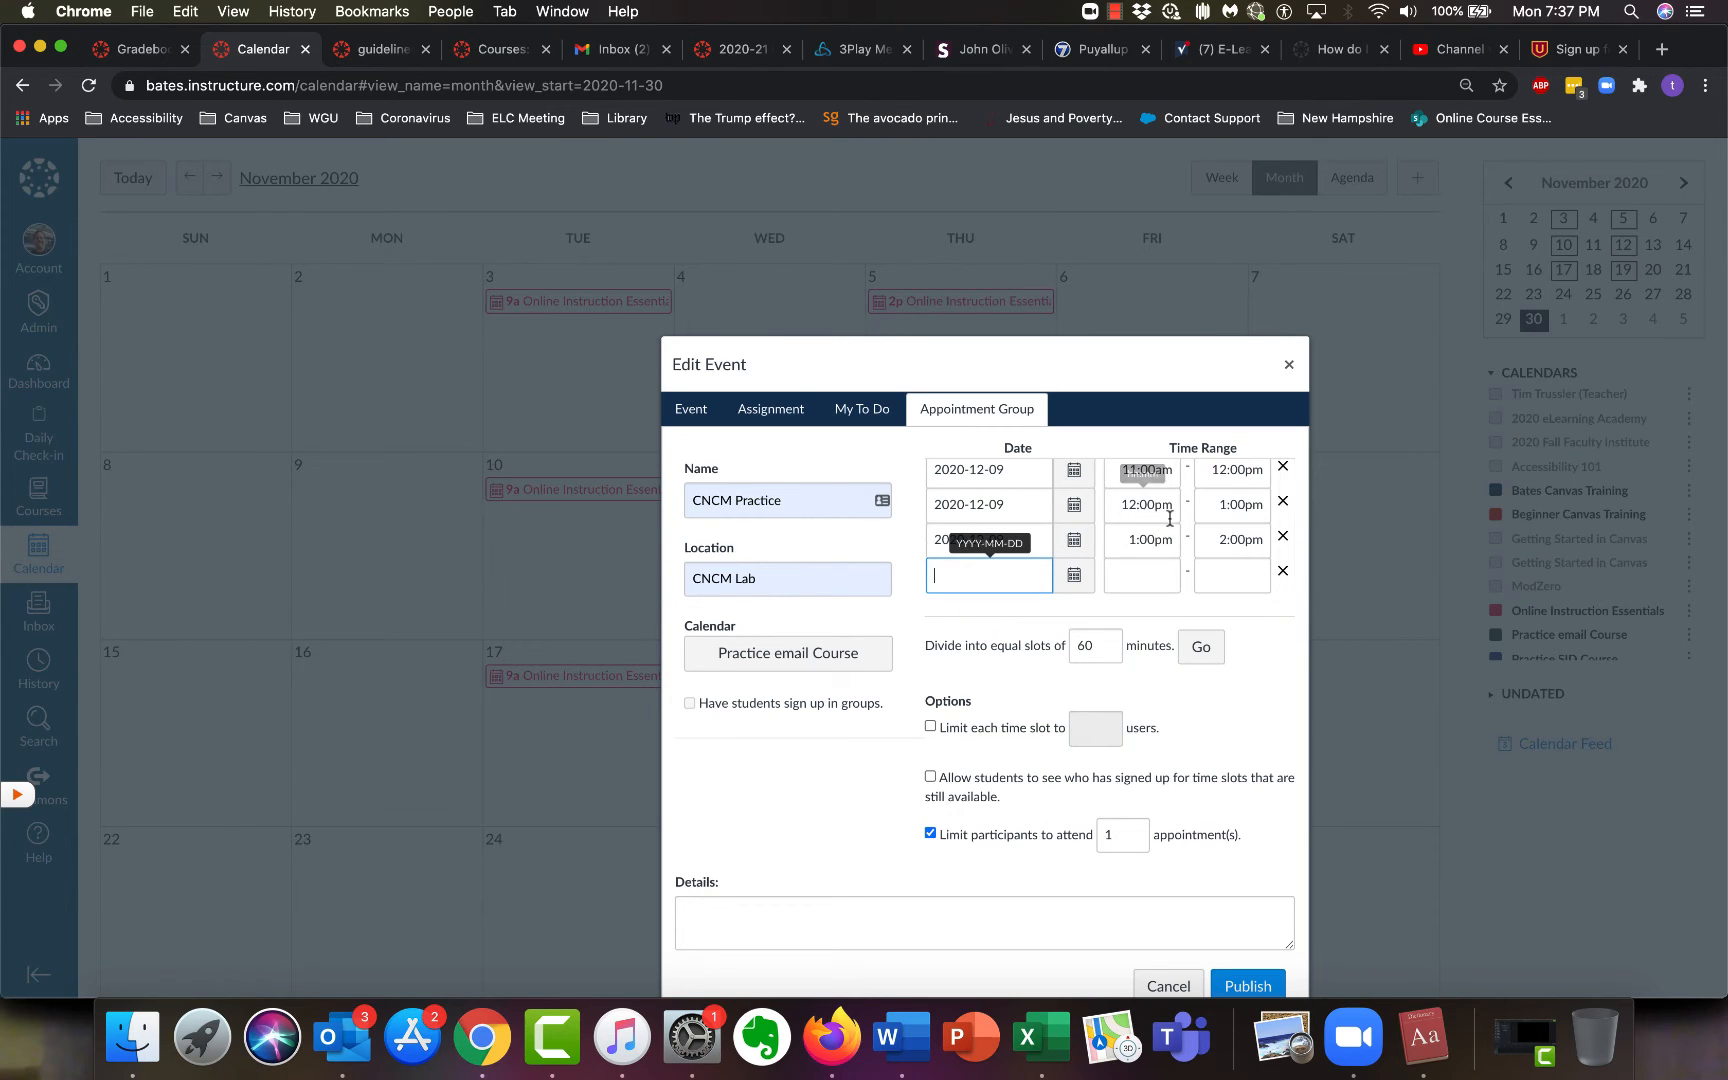
{"action": "scroll", "coordinate": [1169, 519], "scroll_direction": "up", "scroll_amount": 5}
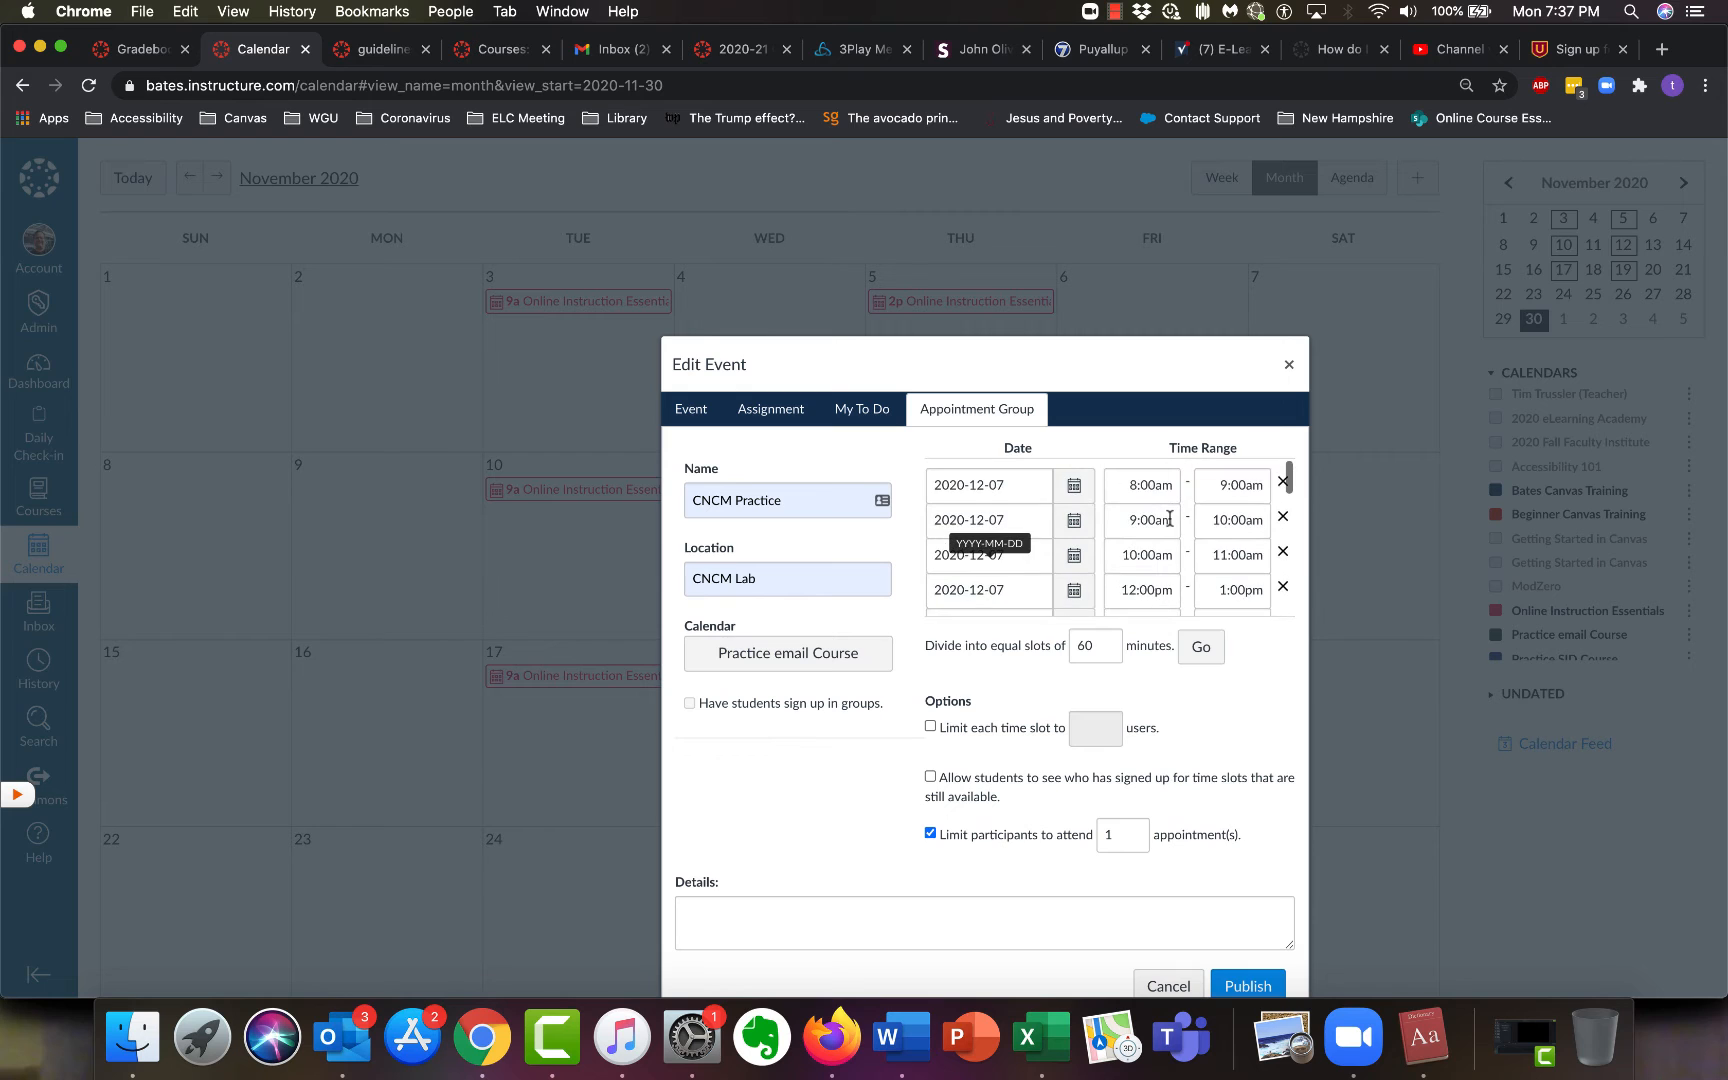
{"action": "scroll", "coordinate": [1169, 519], "scroll_direction": "down", "scroll_amount": 5}
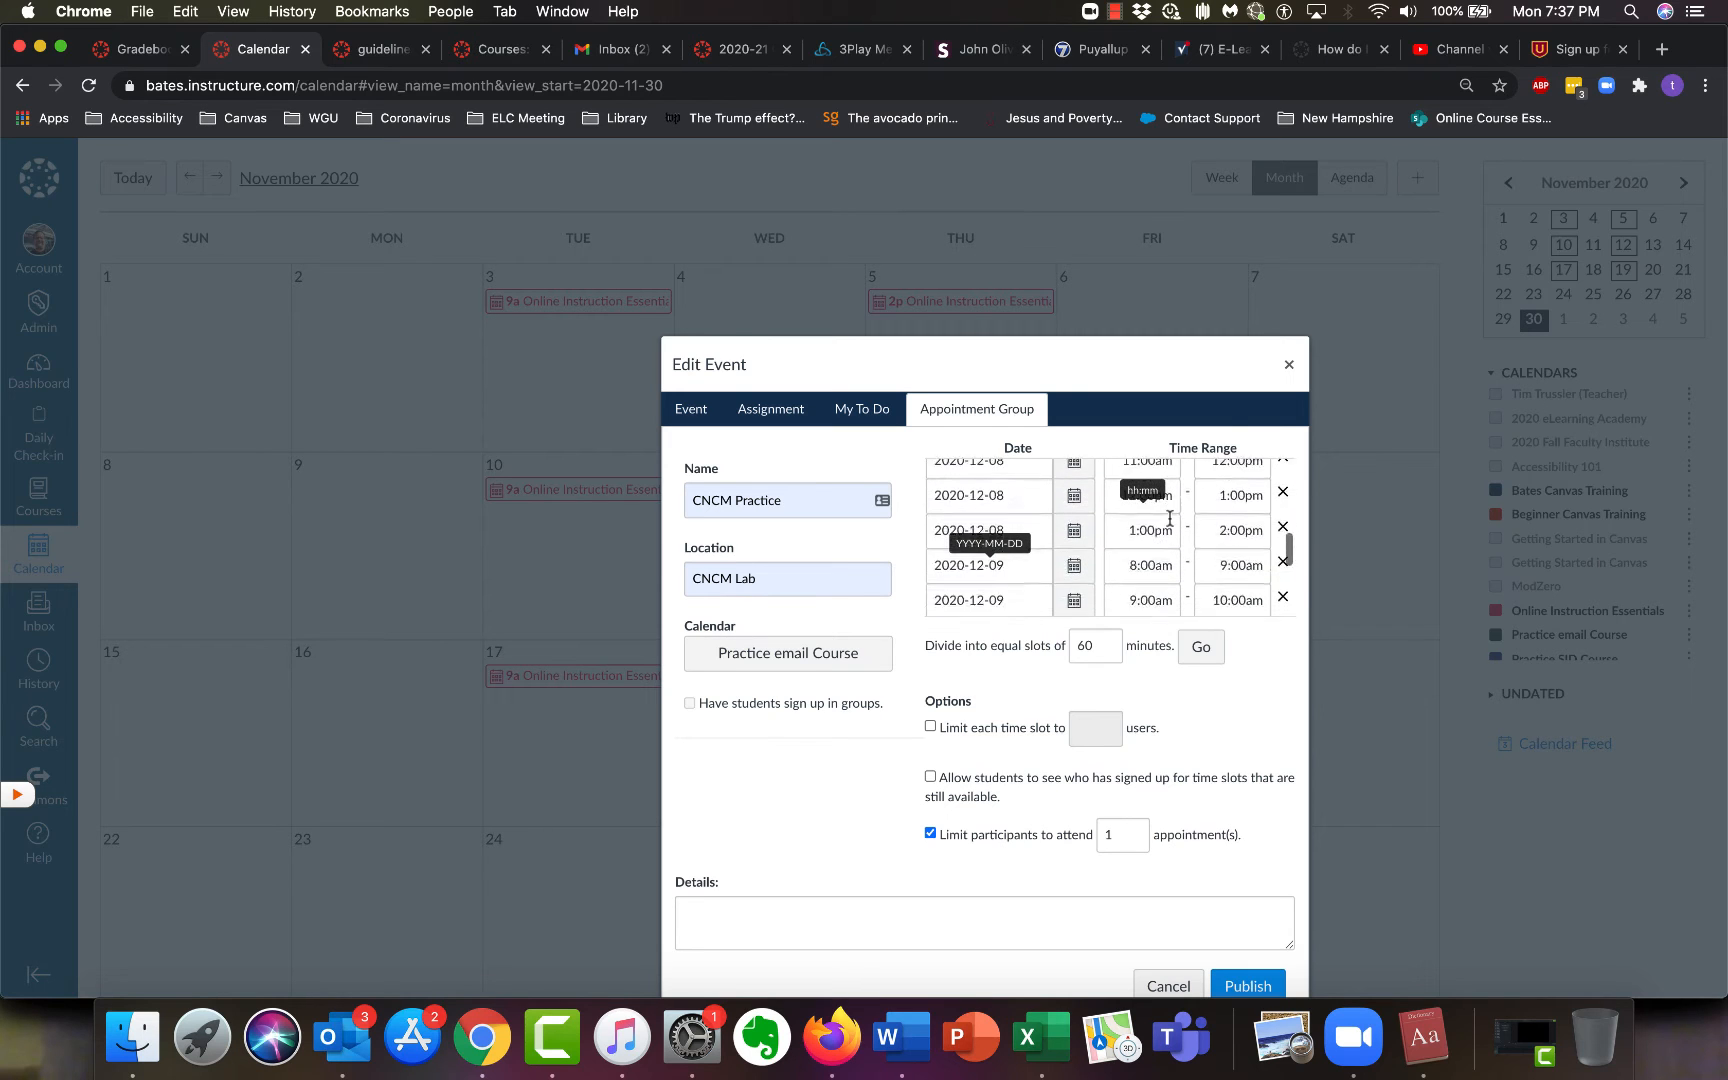
{"action": "scroll", "coordinate": [1169, 519], "scroll_direction": "down", "scroll_amount": 6}
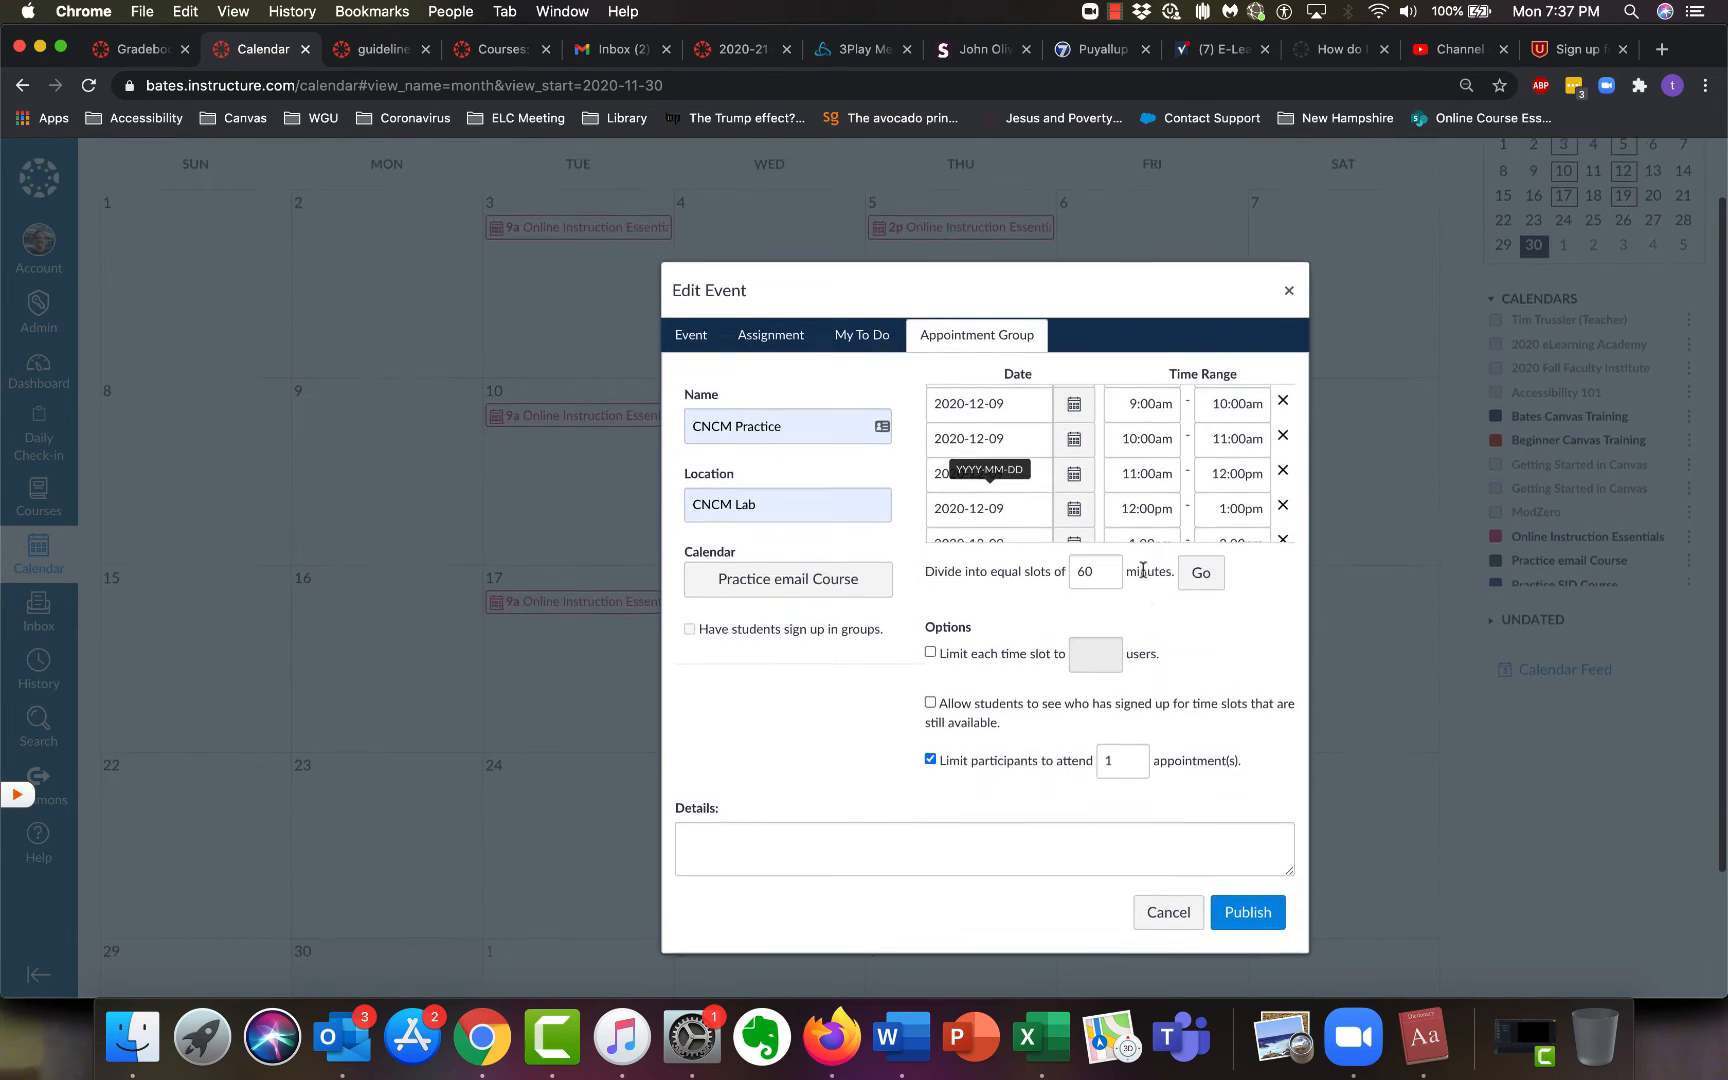
{"action": "scroll", "coordinate": [1143, 570], "scroll_direction": "down", "scroll_amount": 1}
{"action": "scroll", "coordinate": [1145, 470], "scroll_direction": "up", "scroll_amount": 3}
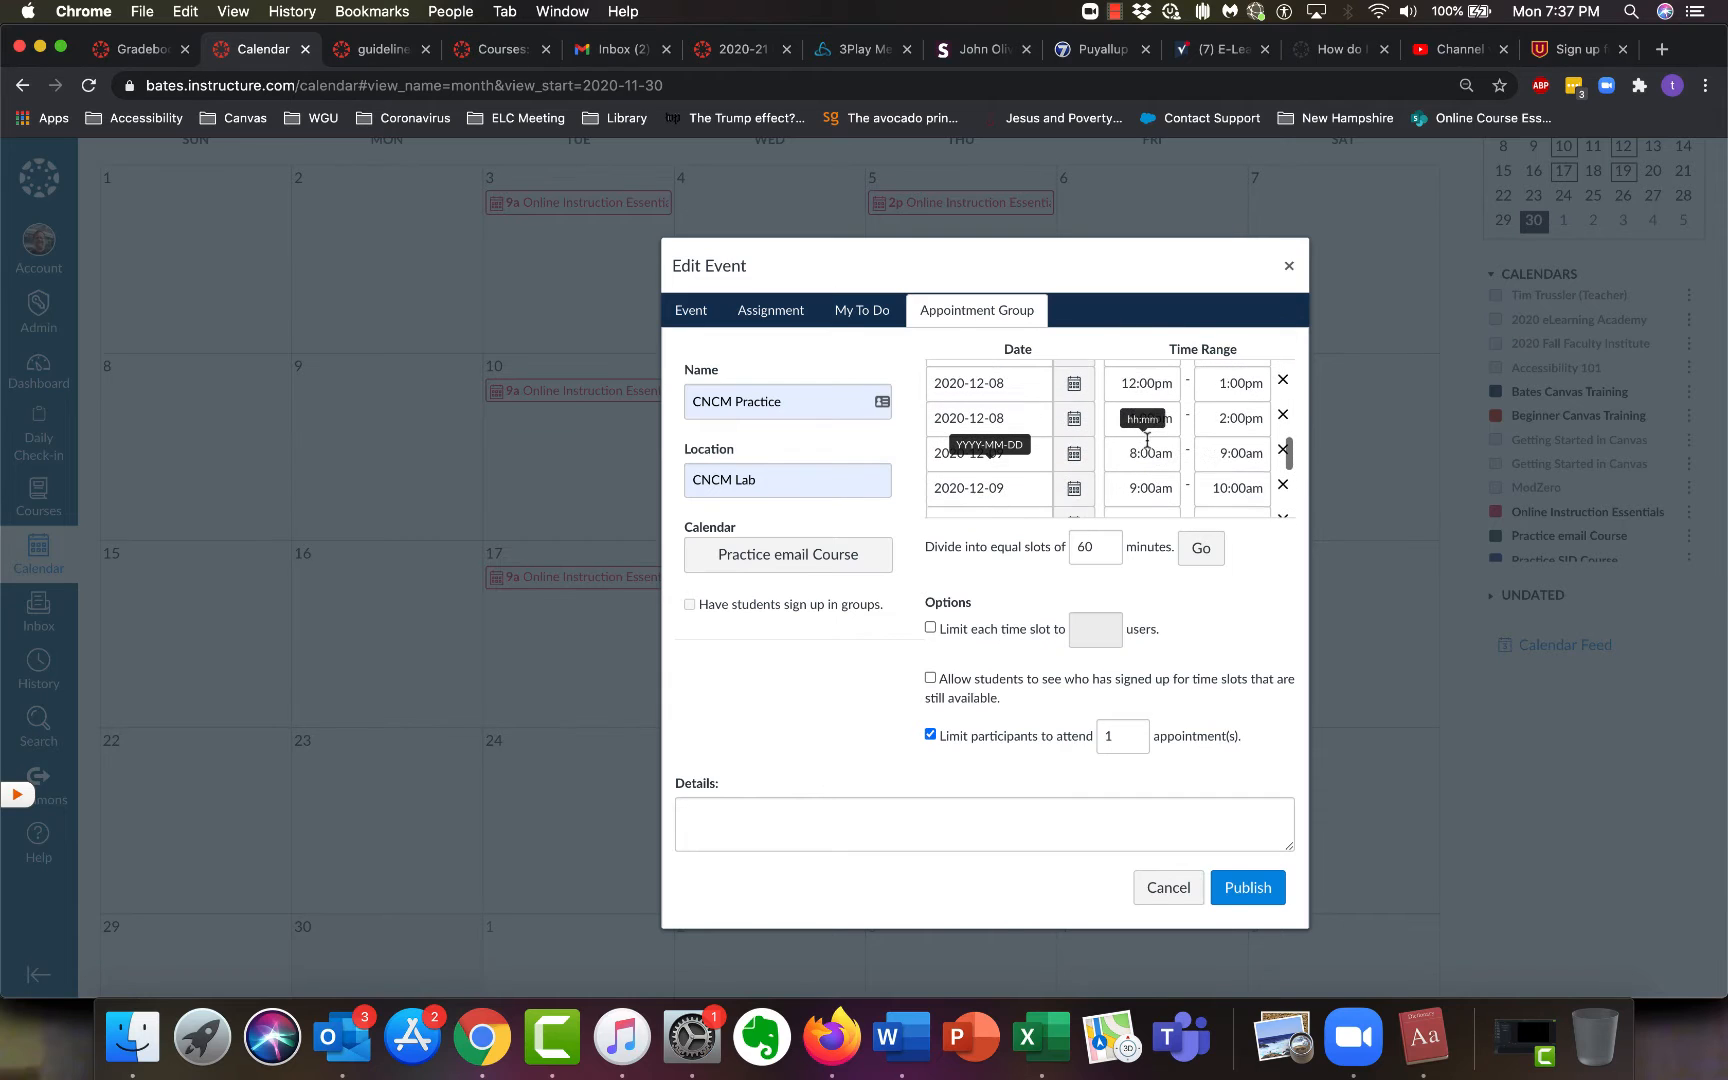
{"action": "scroll", "coordinate": [1147, 443], "scroll_direction": "down", "scroll_amount": 1}
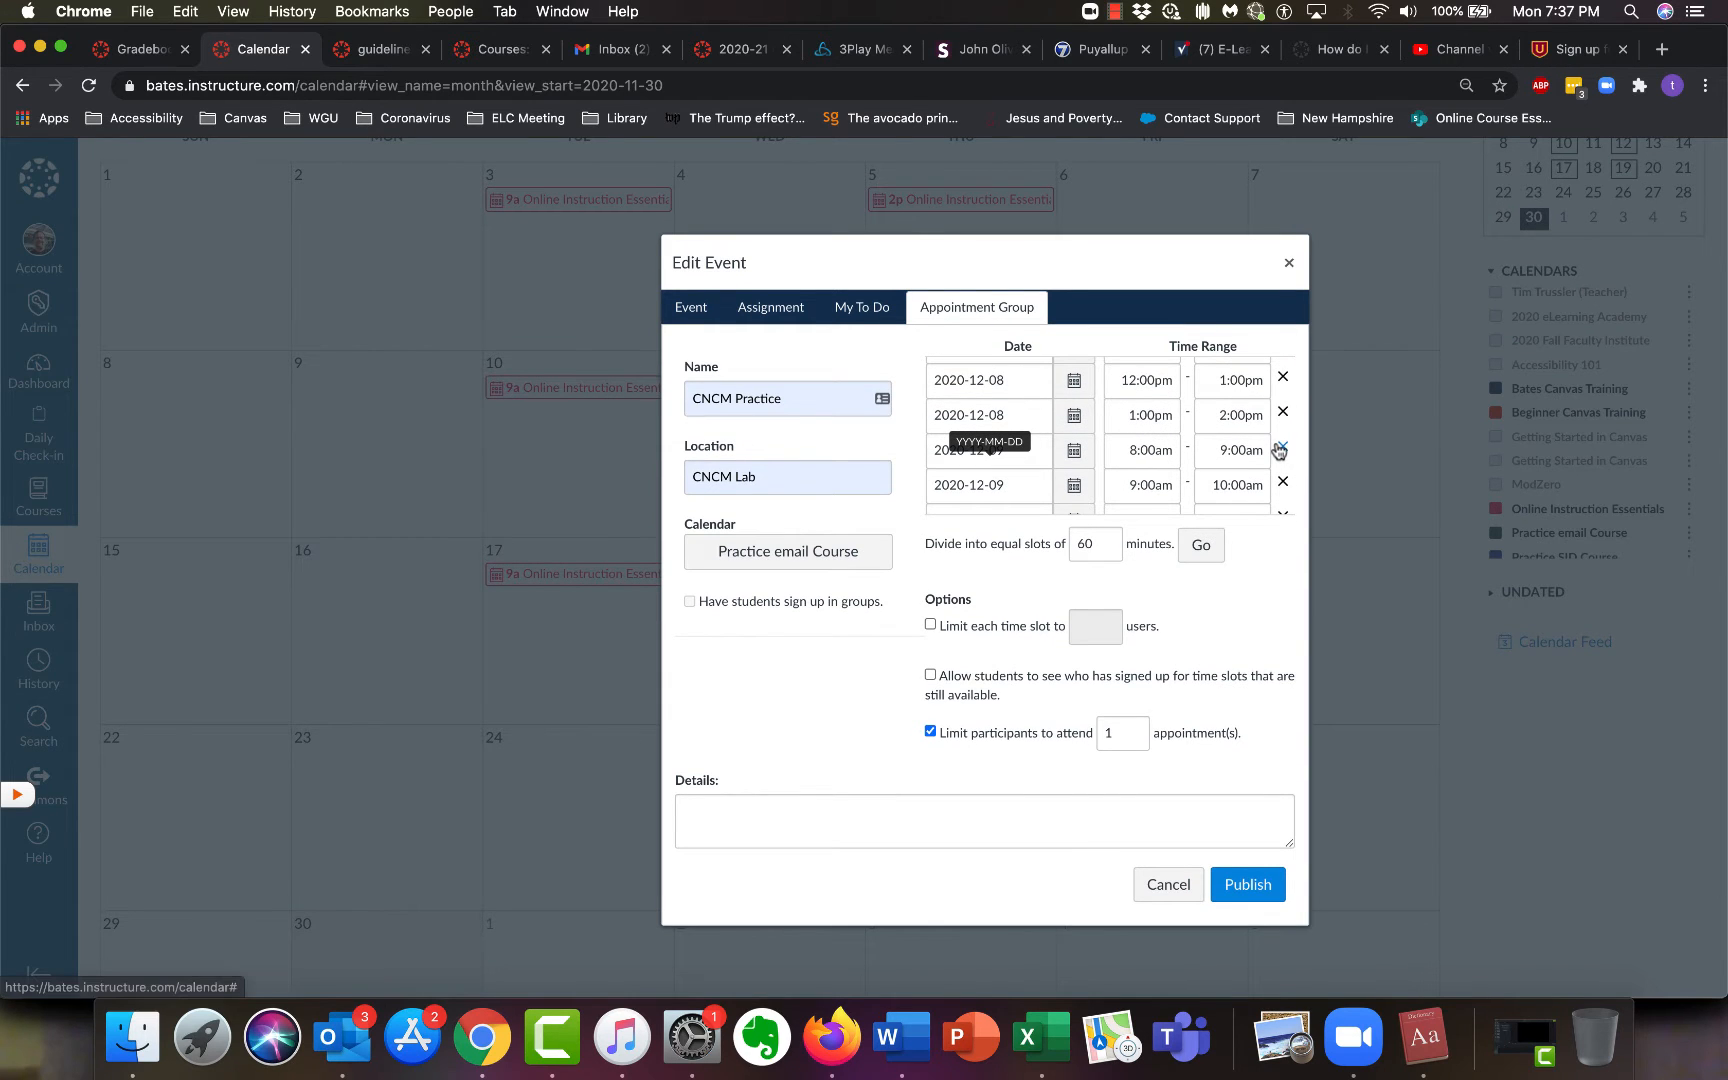
{"action": "scroll", "coordinate": [1277, 449], "scroll_direction": "down", "scroll_amount": 1}
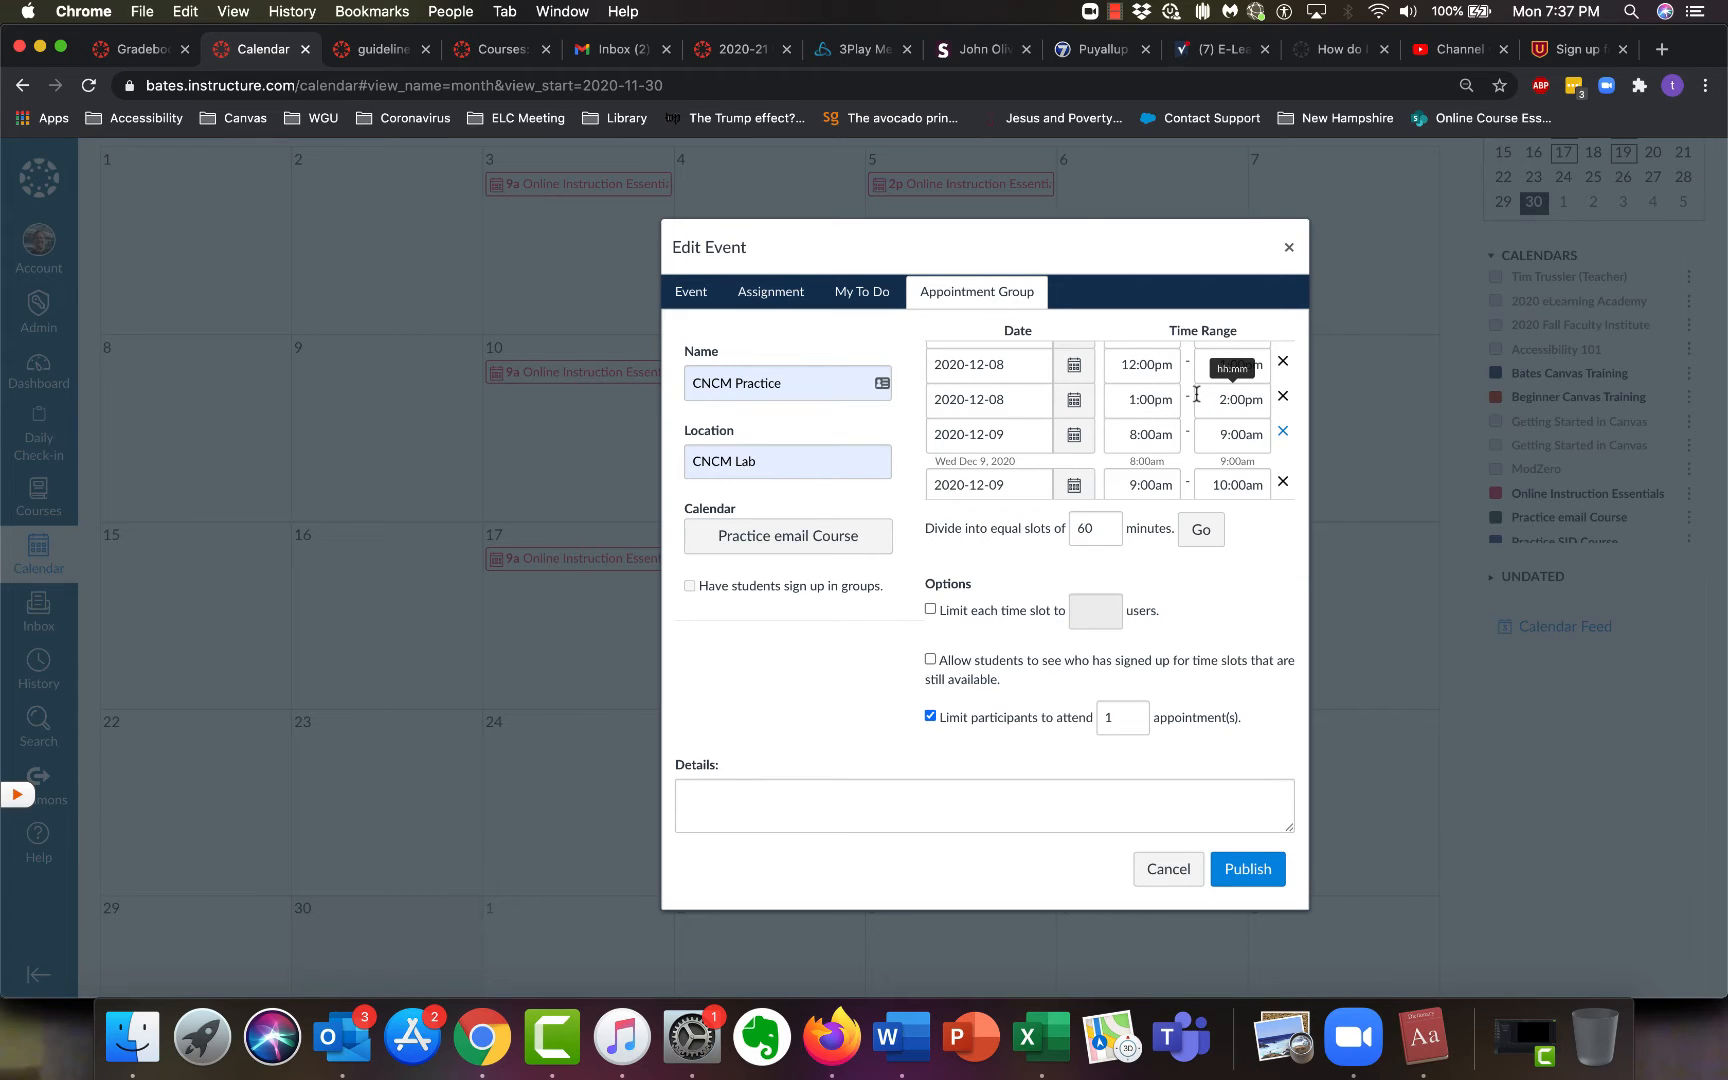
{"action": "left_click", "coordinate": [1283, 433]}
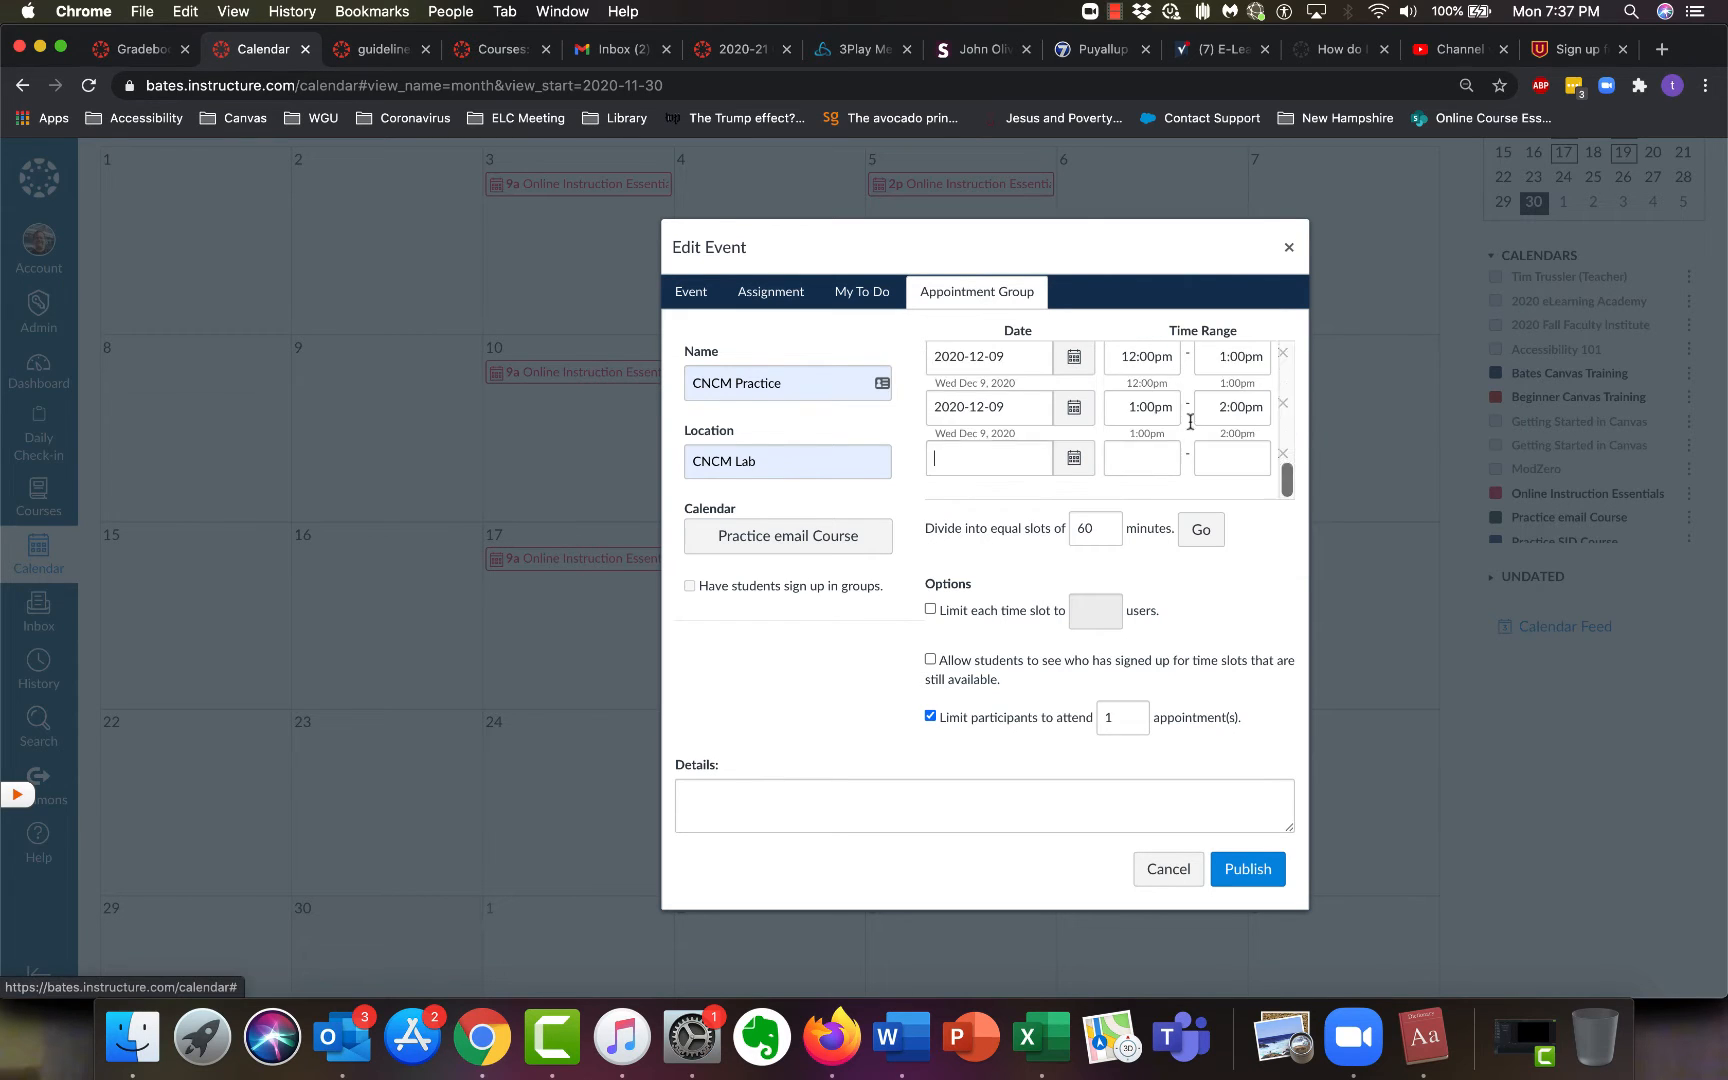
{"action": "scroll", "coordinate": [1169, 416], "scroll_direction": "up", "scroll_amount": 5}
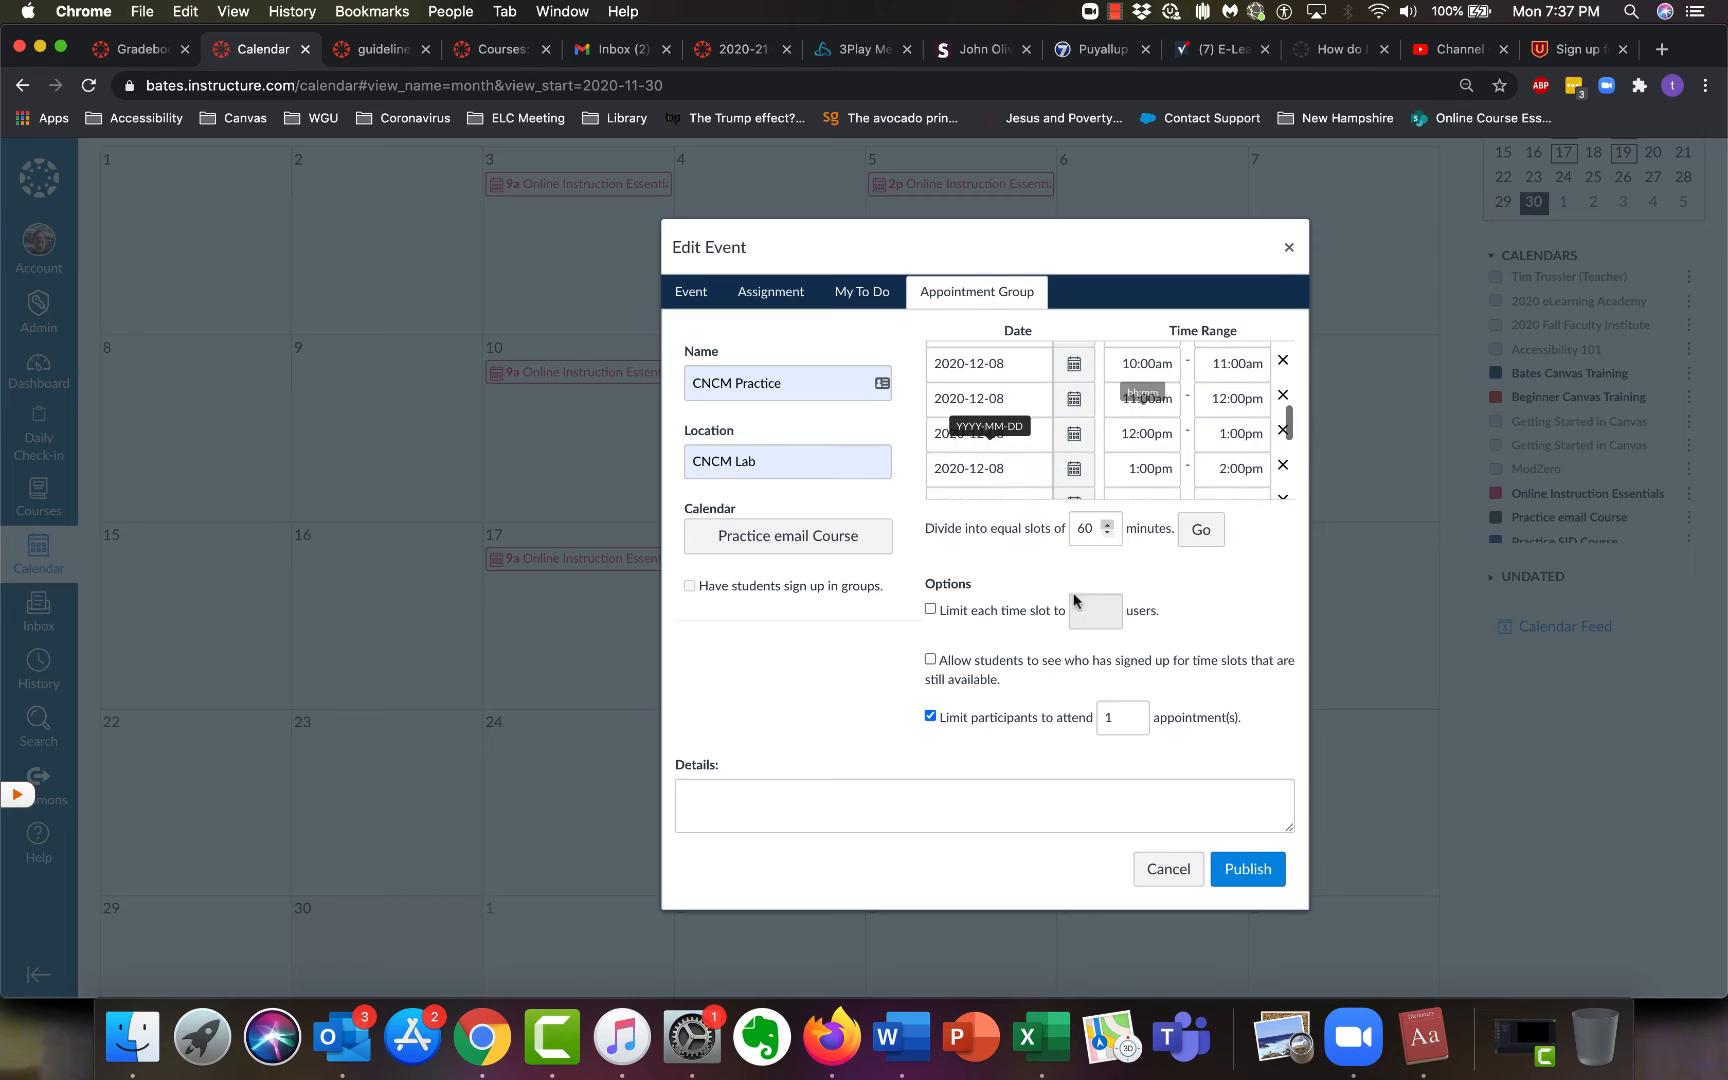
- Limit each time slot of the appointment group to 4 users
{"action": "left_click", "coordinate": [931, 611]}
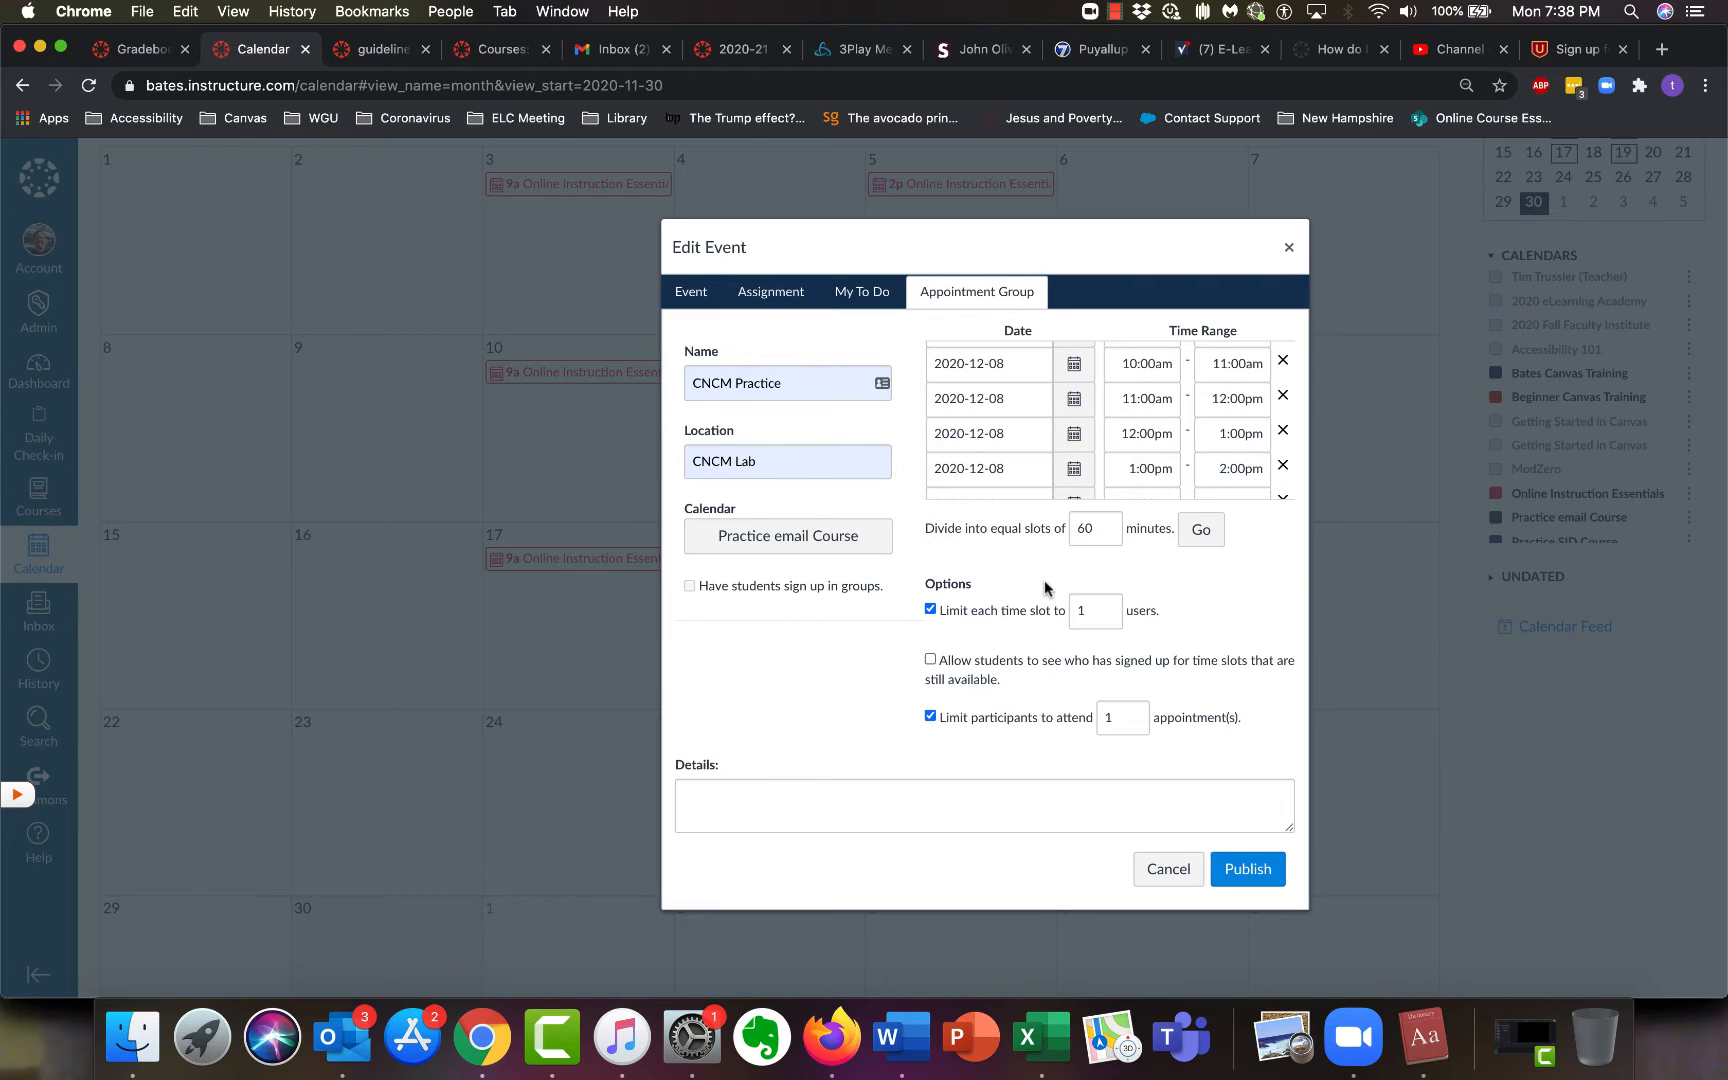
{"action": "double_click", "coordinate": [1100, 612]}
{"action": "type", "text": "4"}
{"action": "key", "text": "Tab"}
- Limit participants to attending 3 appointments, leaving the details empty
{"action": "left_click", "coordinate": [930, 718]}
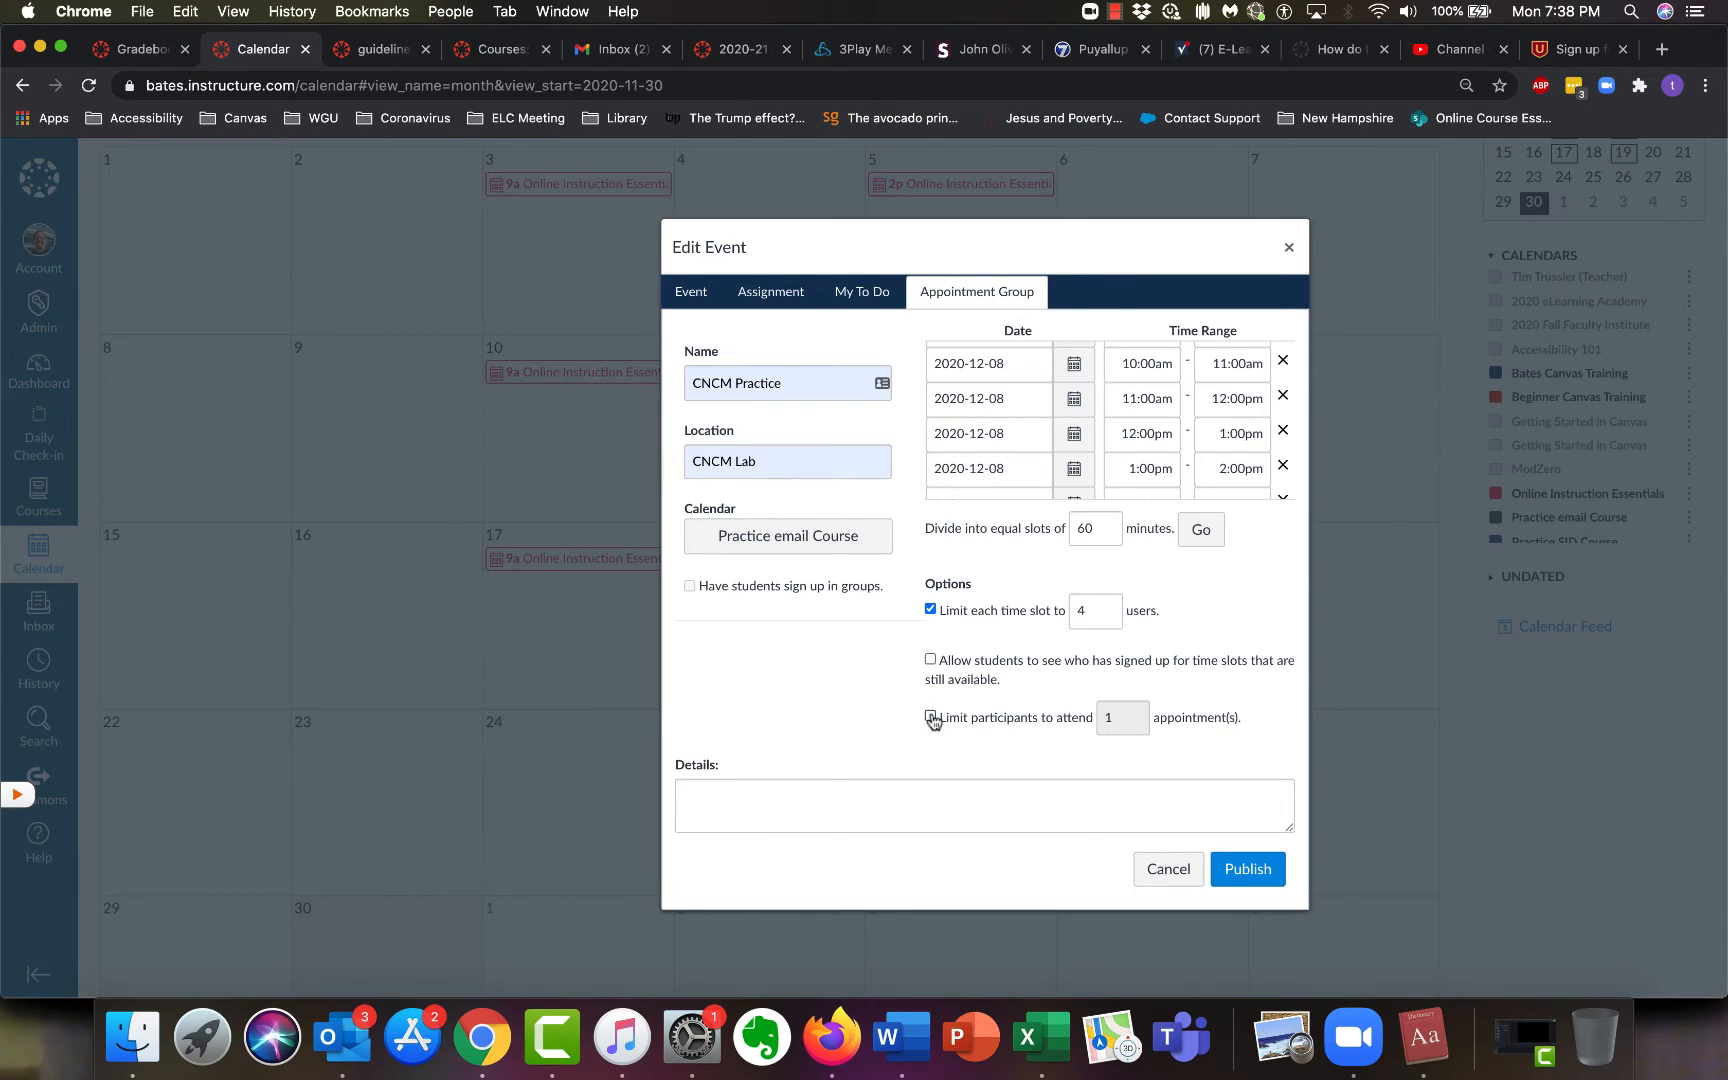
{"action": "left_click", "coordinate": [930, 718]}
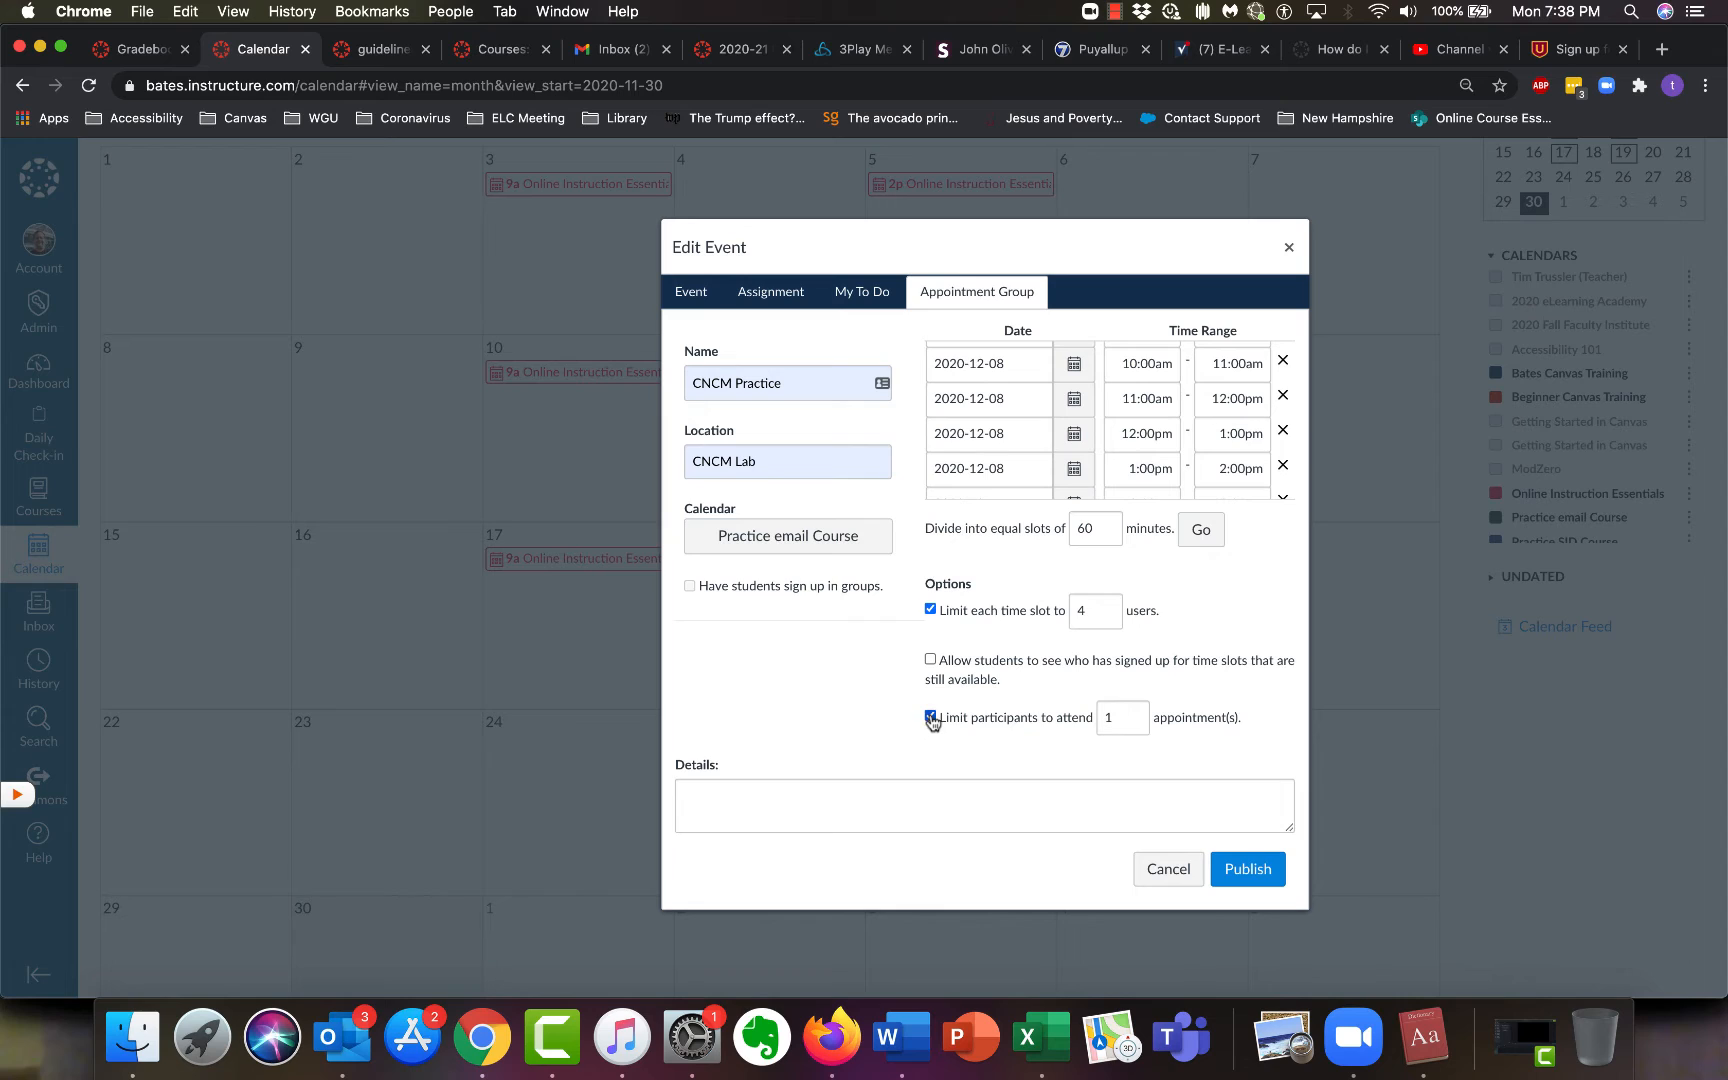
{"action": "double_click", "coordinate": [1110, 717]}
{"action": "type", "text": "3"}
{"action": "left_click", "coordinate": [992, 790]}
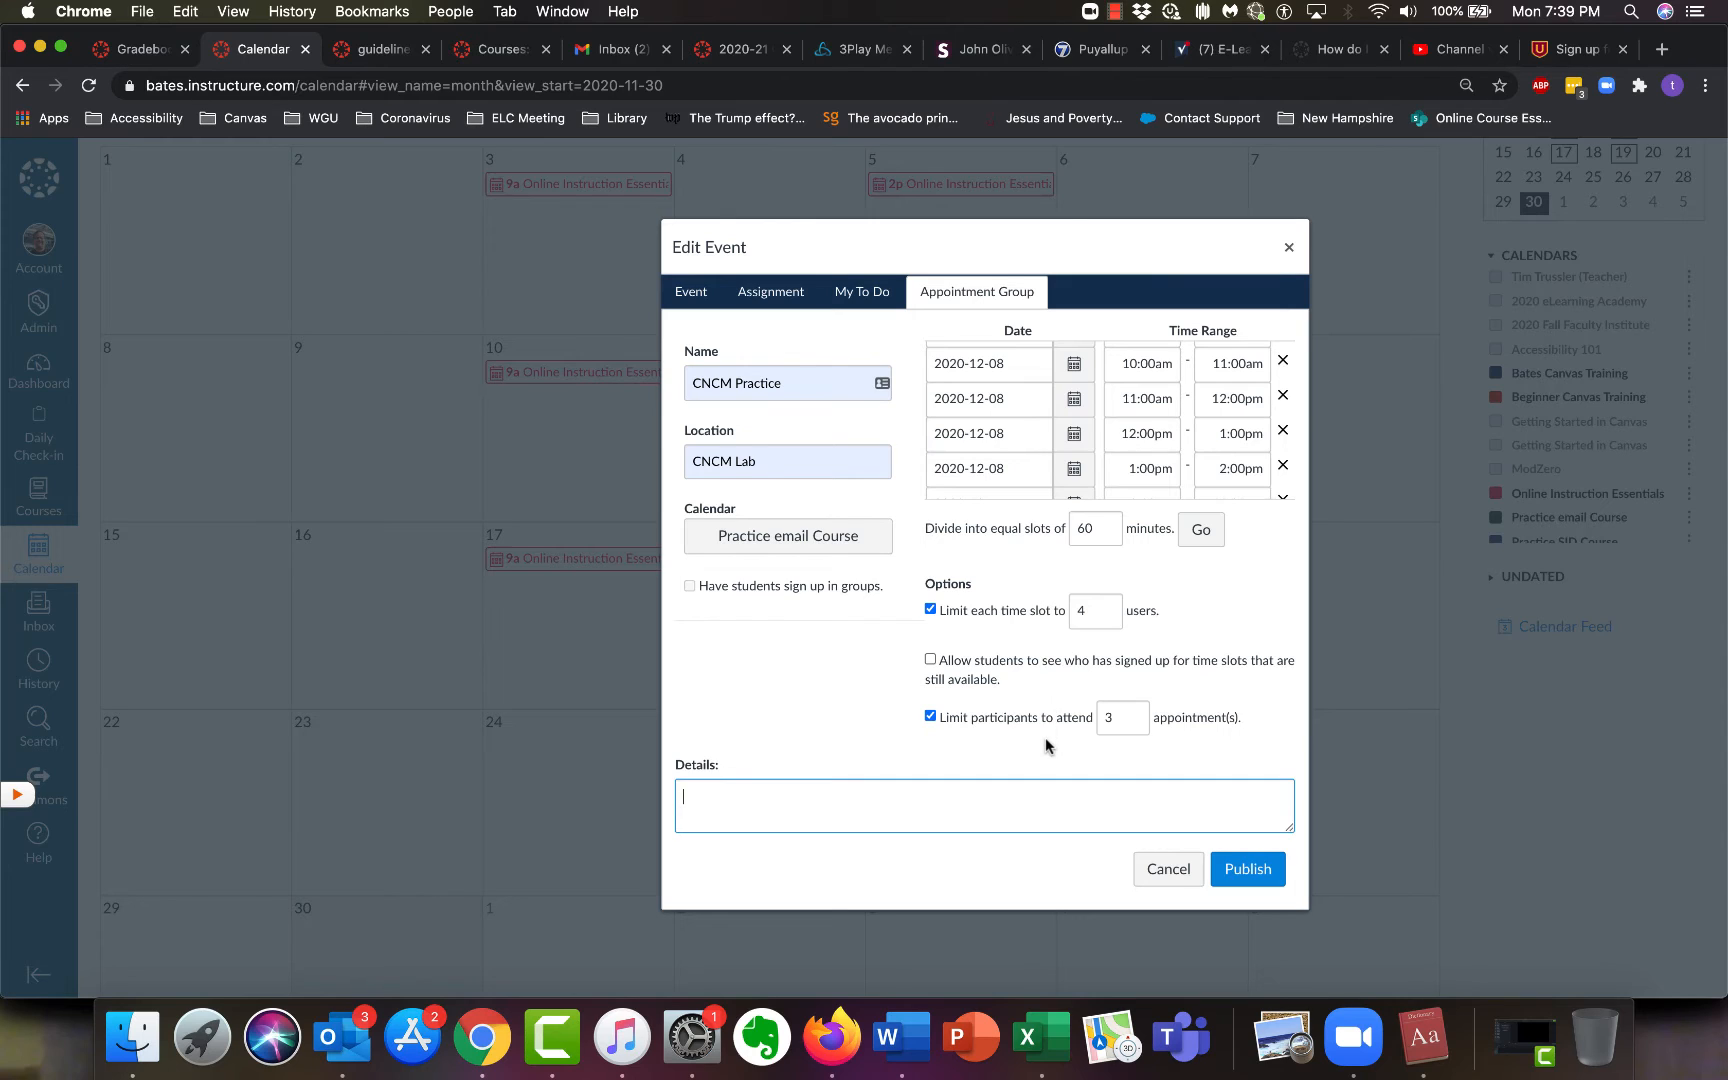
- Publish the appointment group and check the details of its December 7, 8am slot in the December 2020 calendar
{"action": "left_click", "coordinate": [1260, 870]}
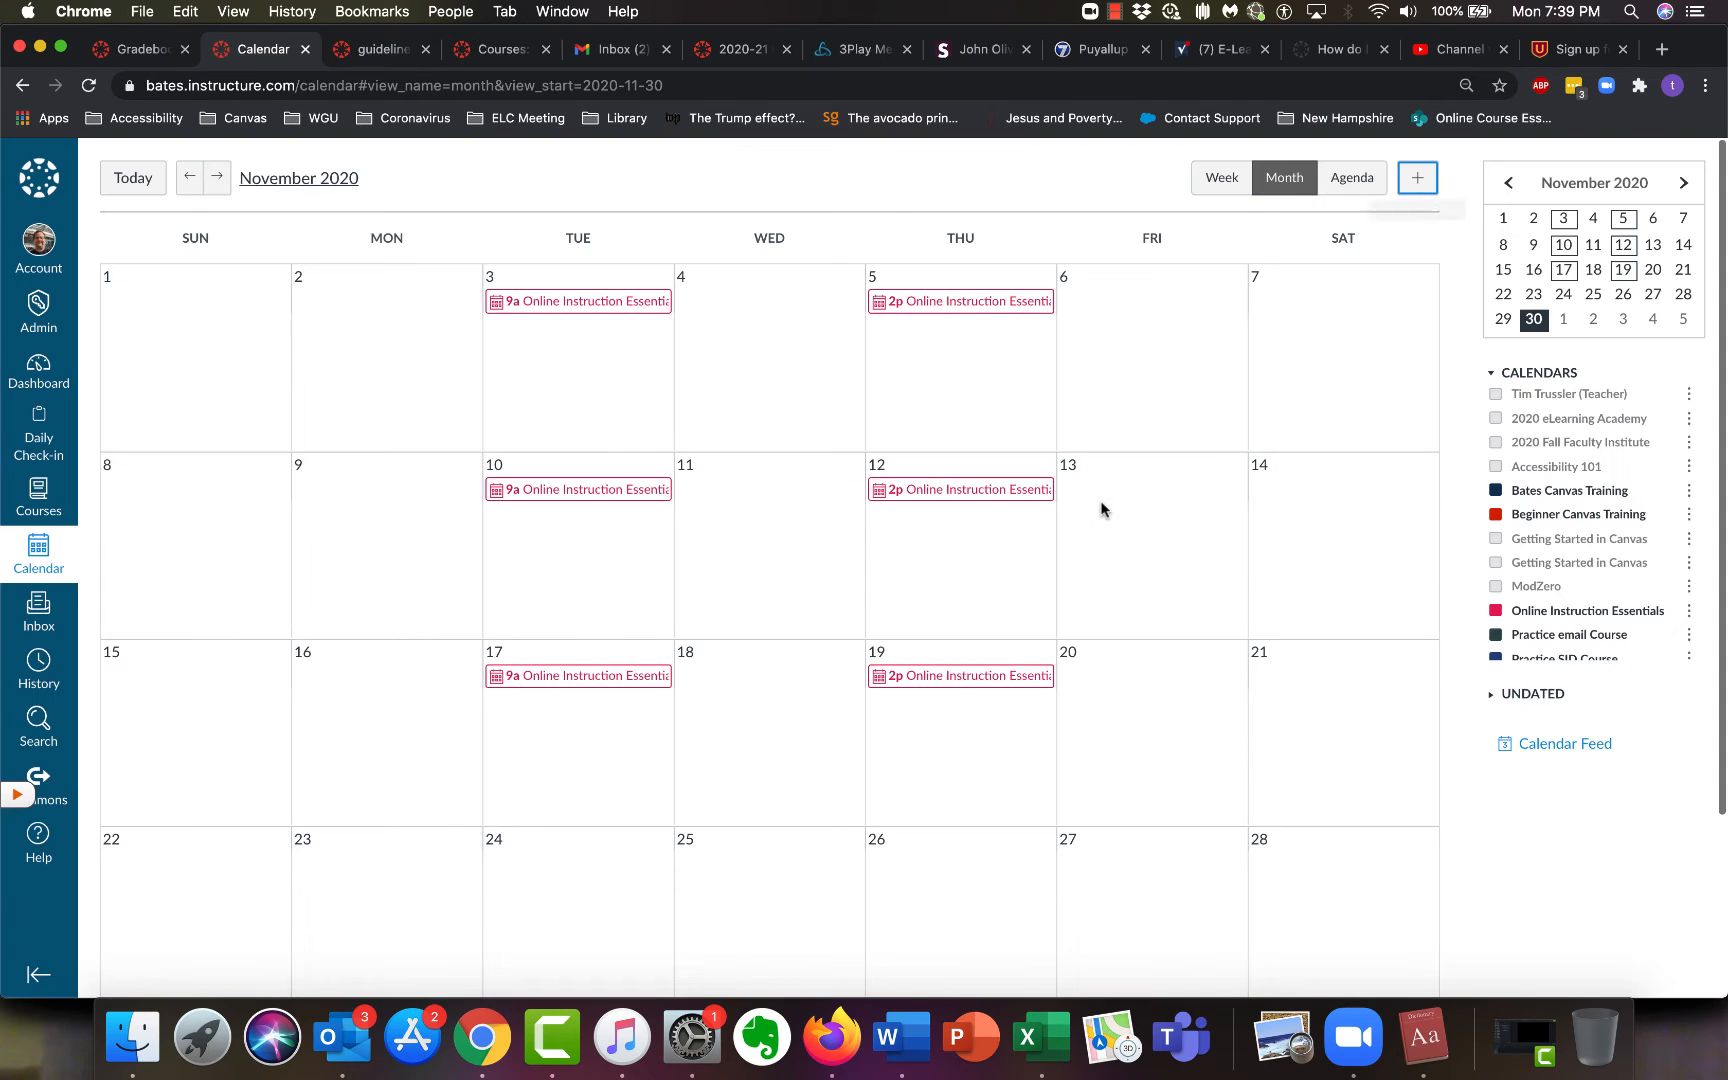
{"action": "left_click", "coordinate": [217, 180]}
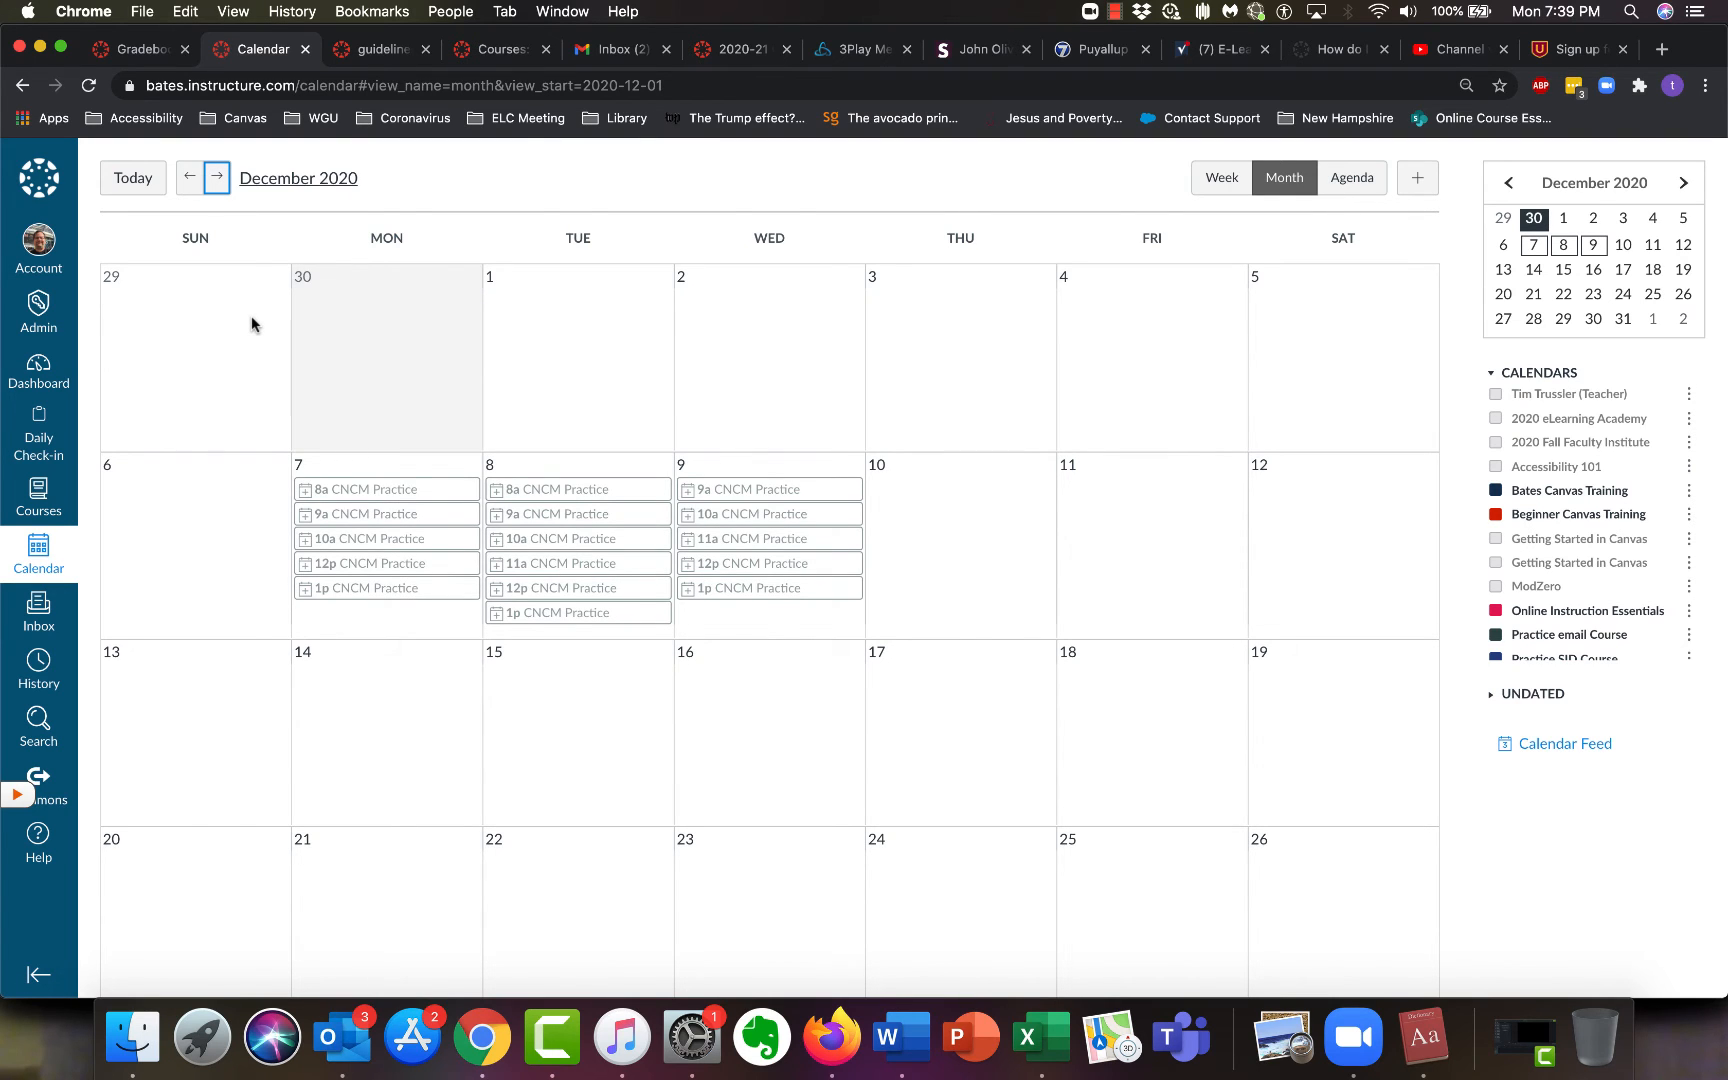
{"action": "left_click", "coordinate": [369, 490]}
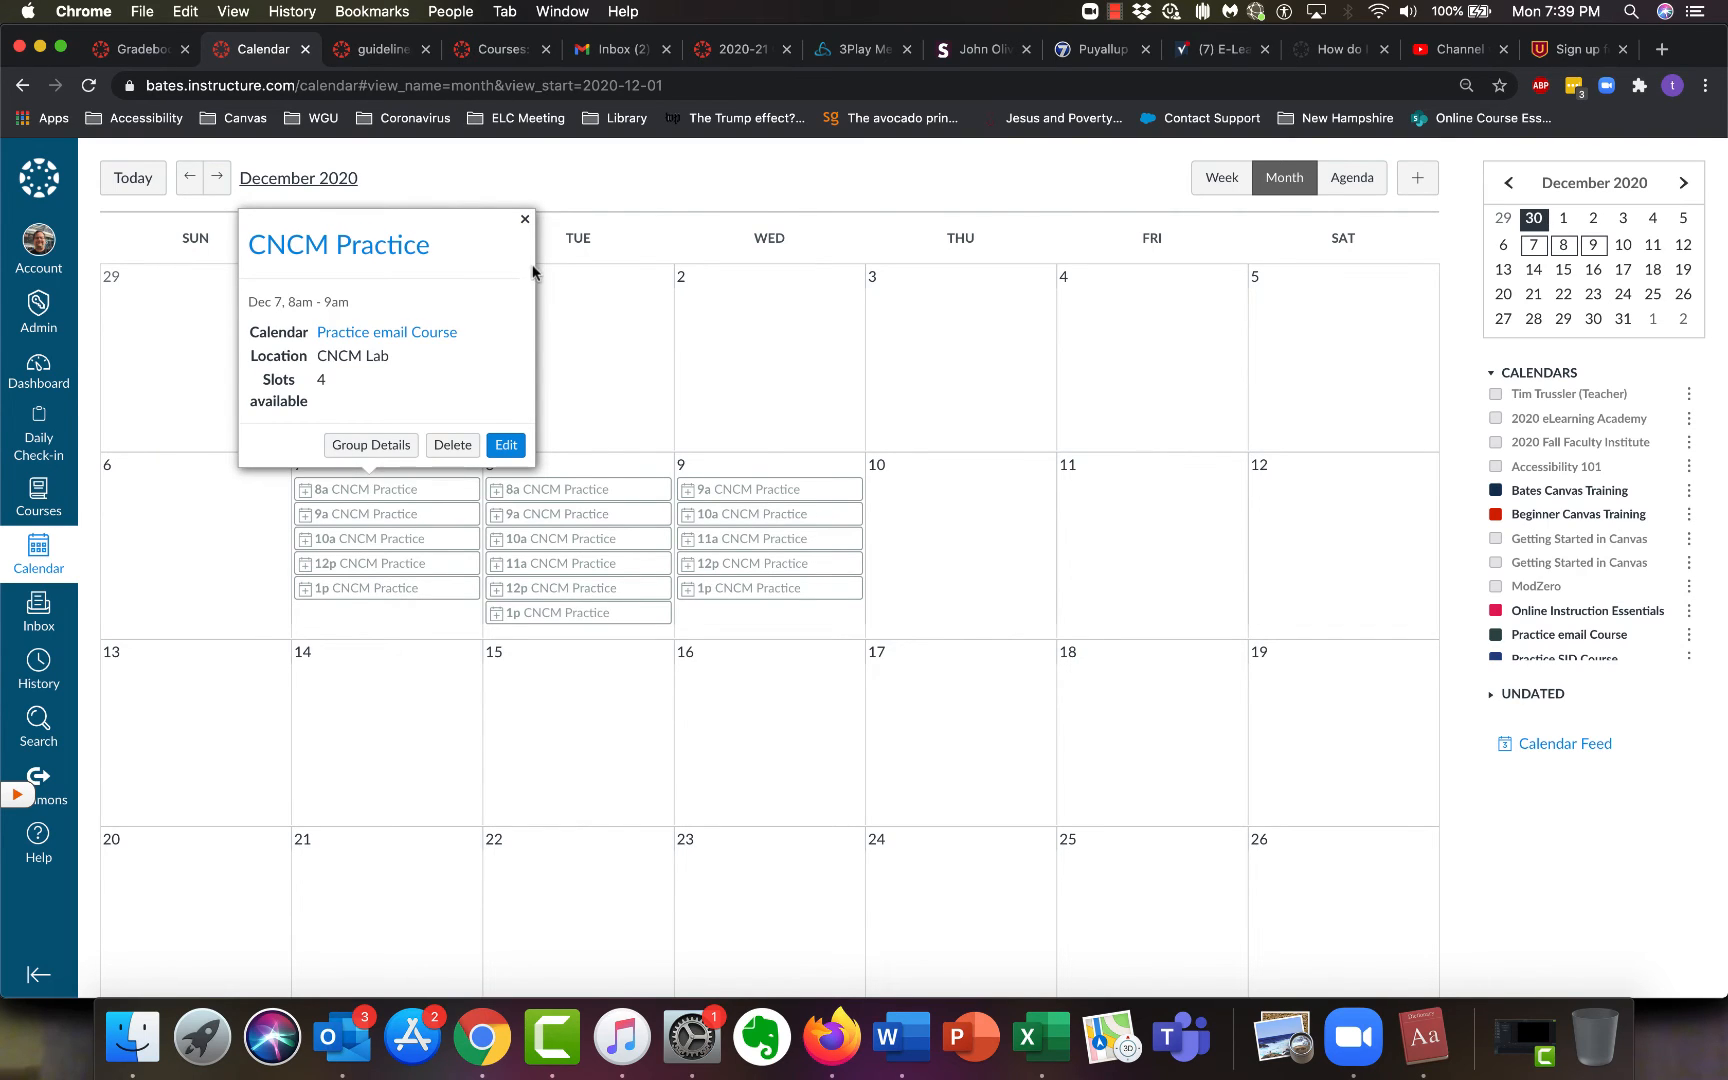
{"action": "left_click", "coordinate": [525, 219]}
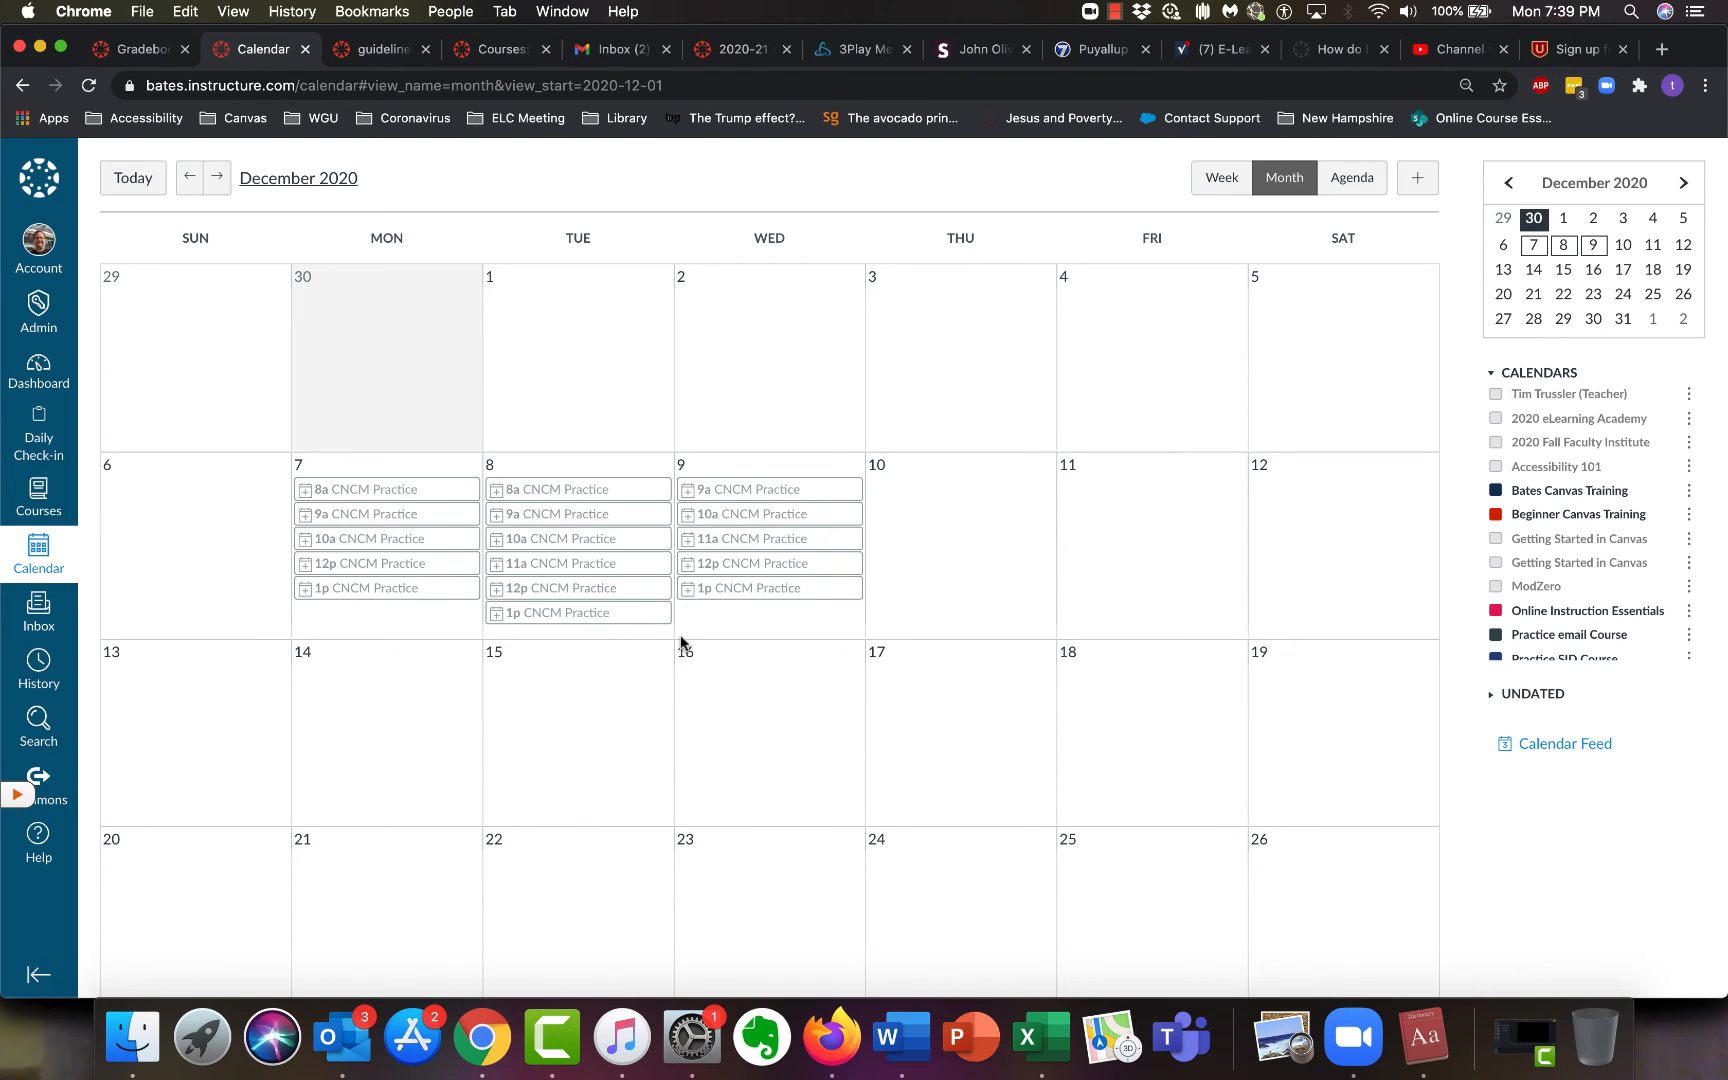
- Switch to the student's Canvas session in Firefox and dismiss the survey announcement on the dashboard
{"action": "left_click", "coordinate": [833, 1045]}
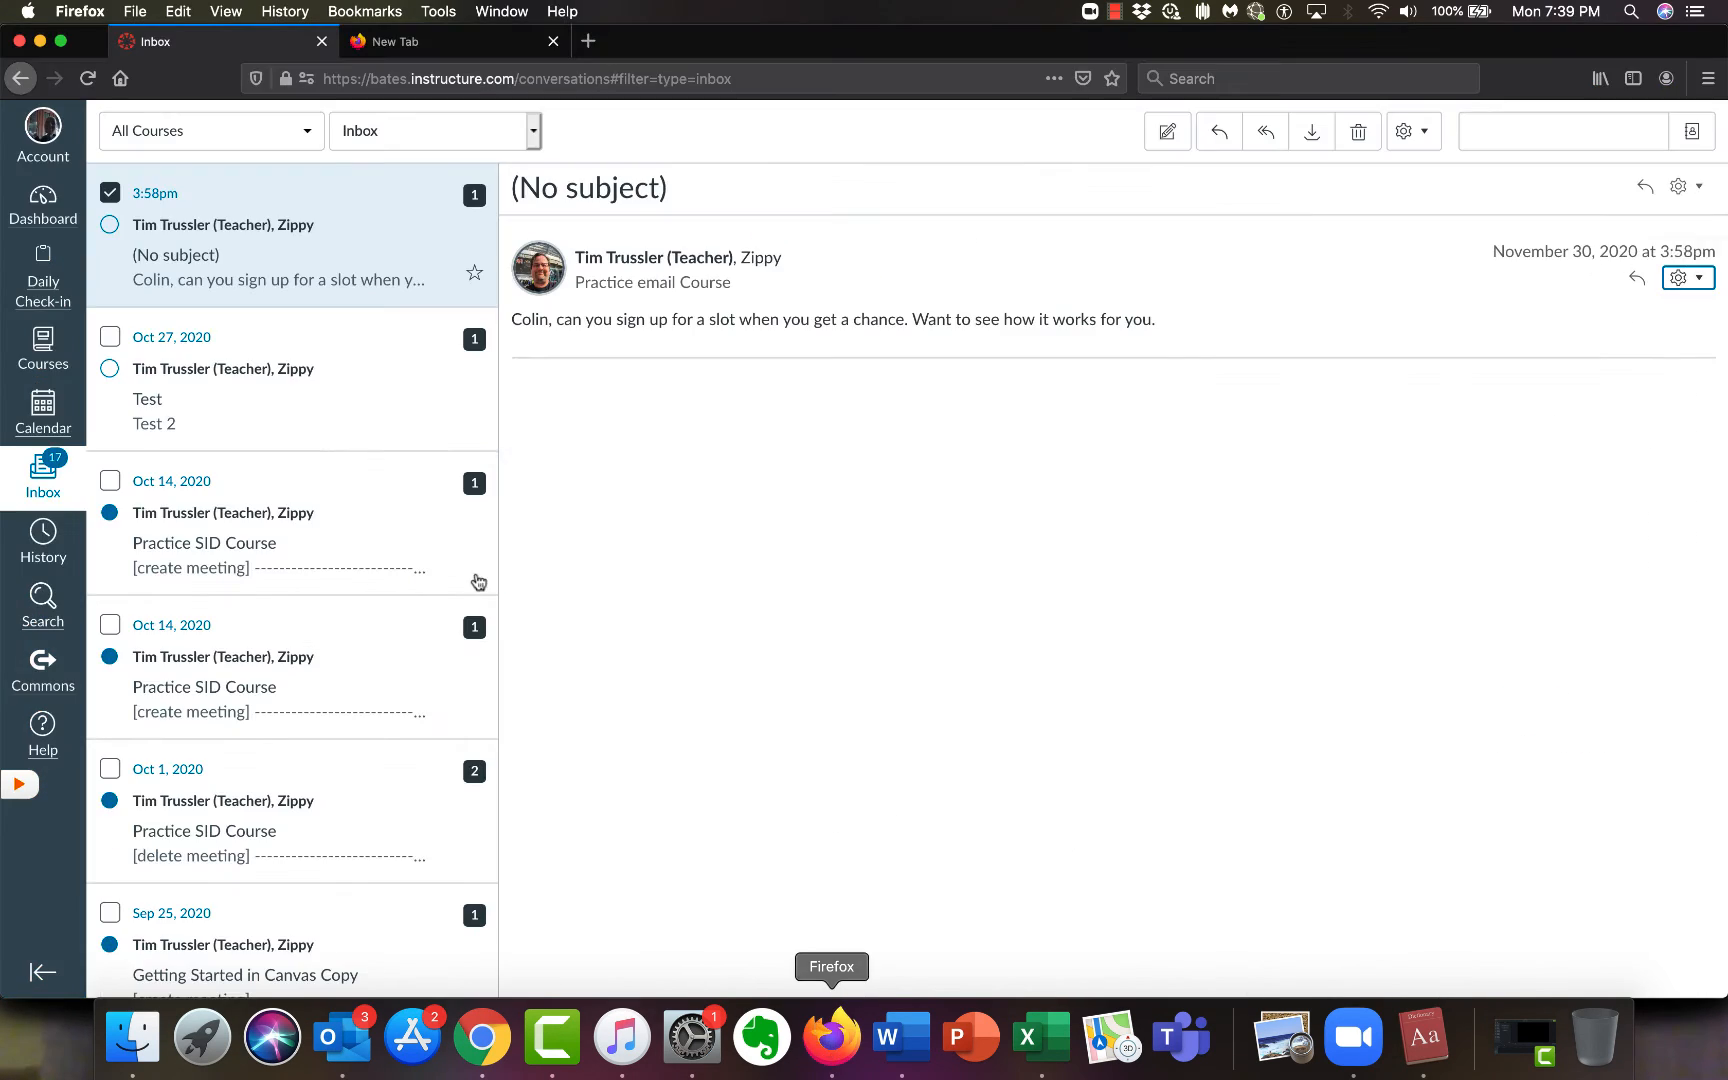
{"action": "left_click", "coordinate": [42, 210]}
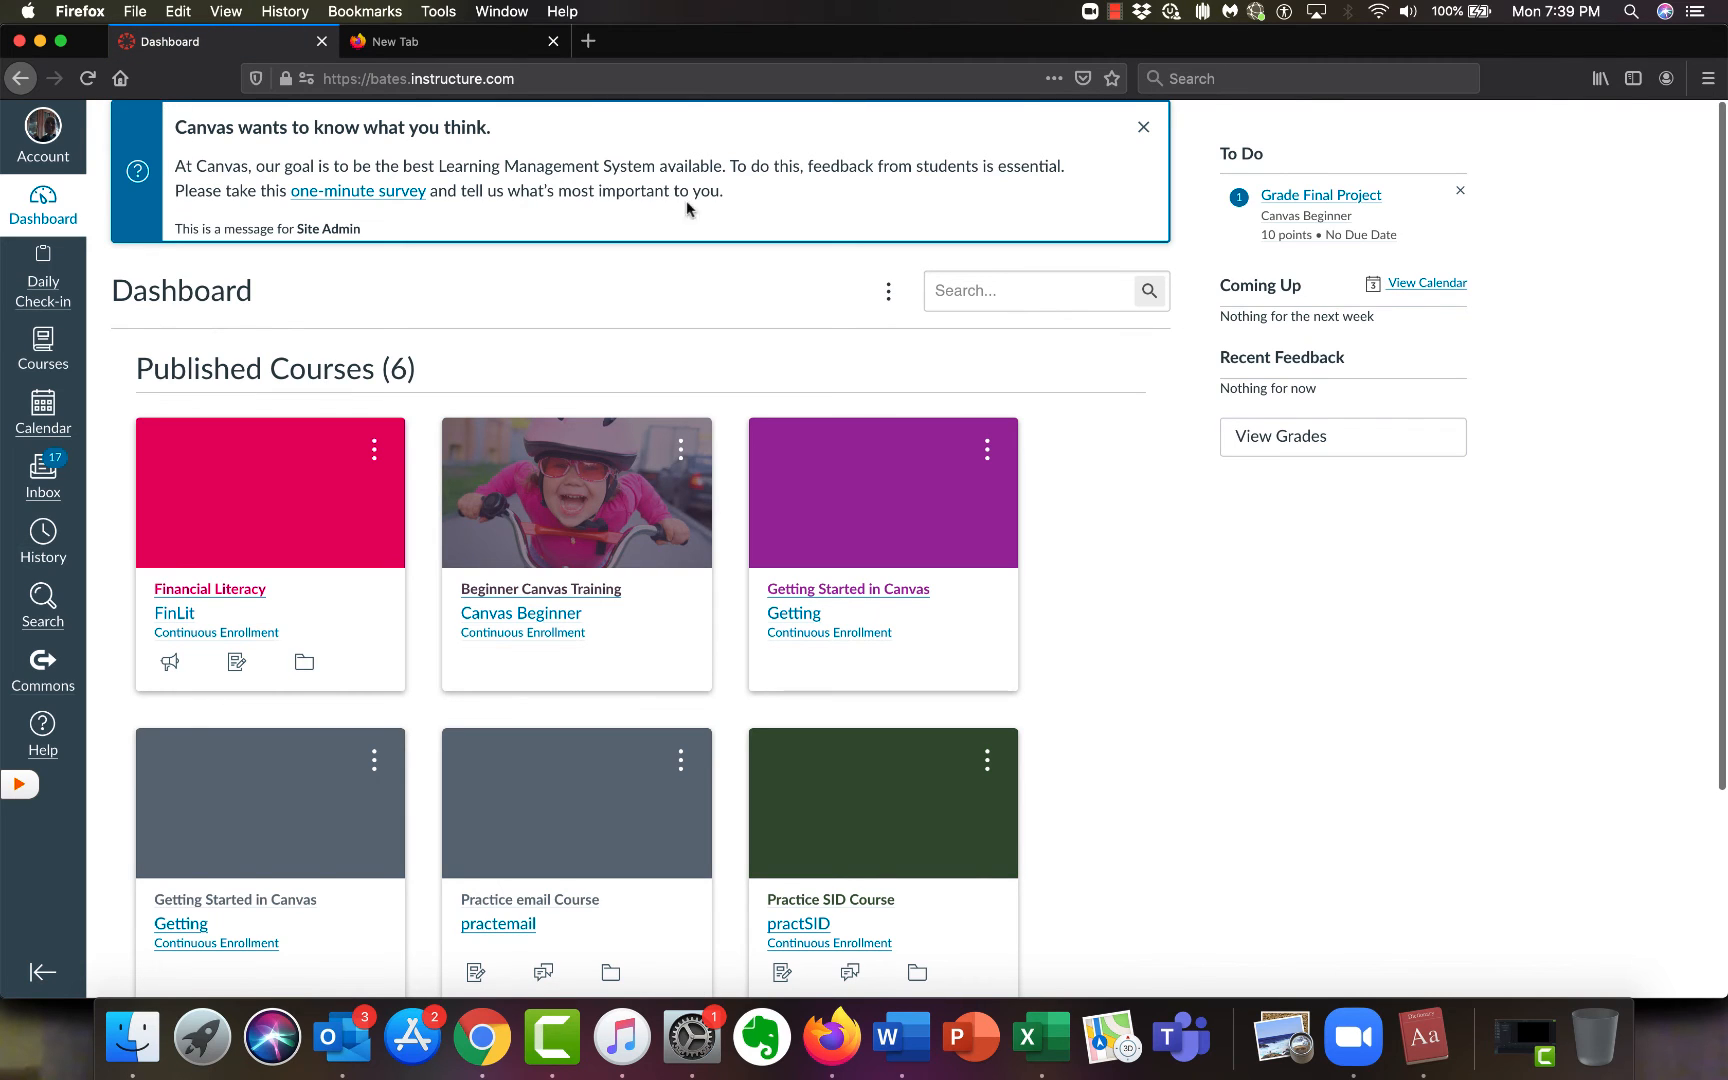
{"action": "left_click", "coordinate": [1145, 128]}
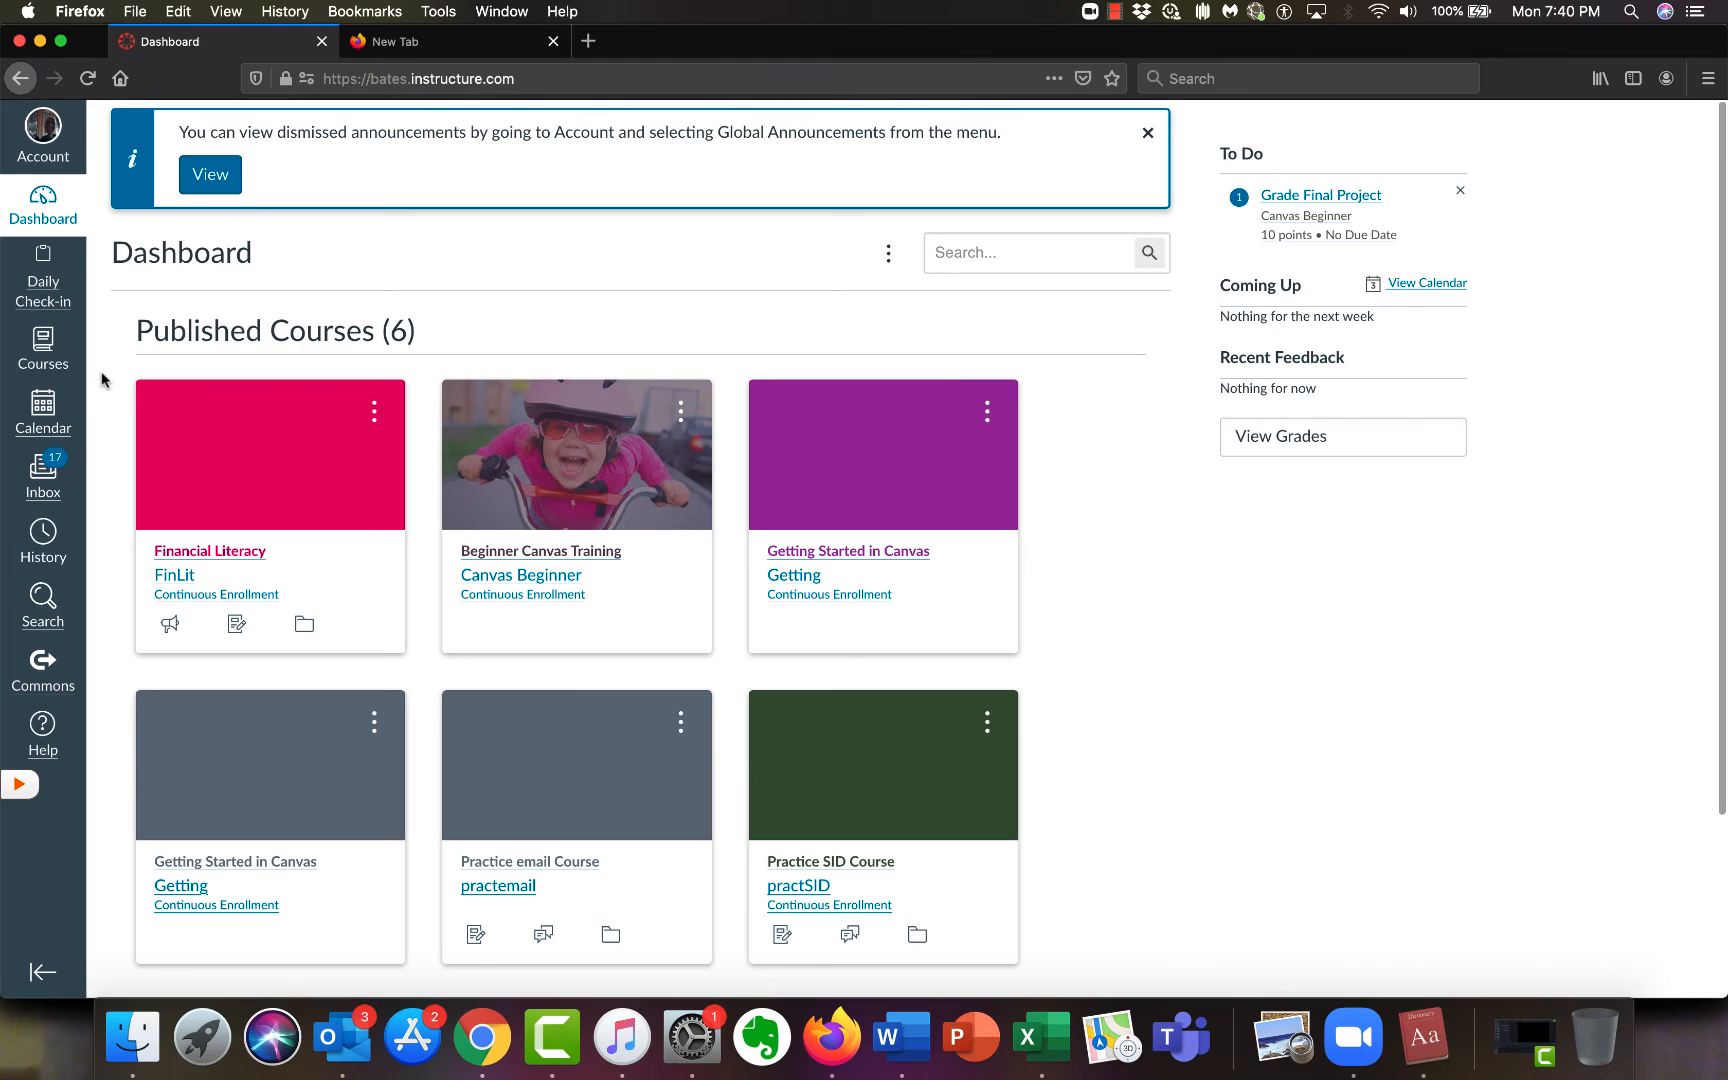
- Find the appointments offered by Practice email Course in the student's December 2020 calendar
{"action": "left_click", "coordinate": [48, 402]}
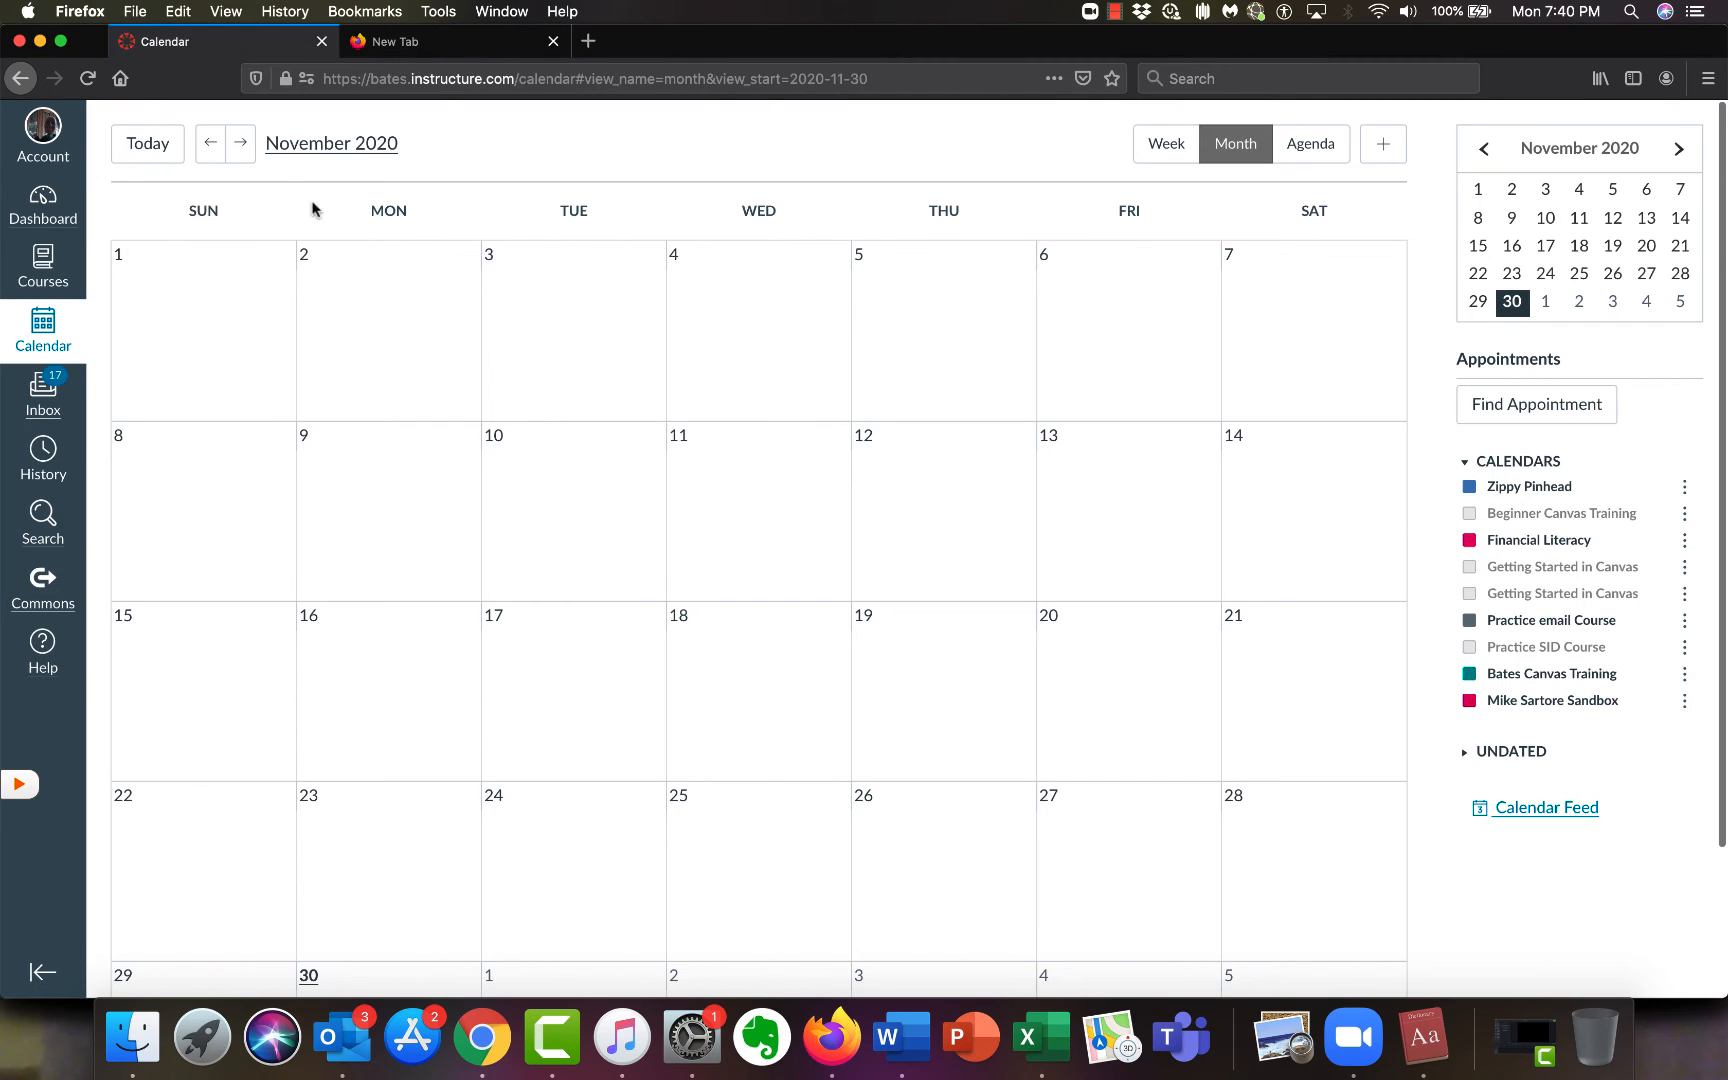
{"action": "left_click", "coordinate": [240, 143]}
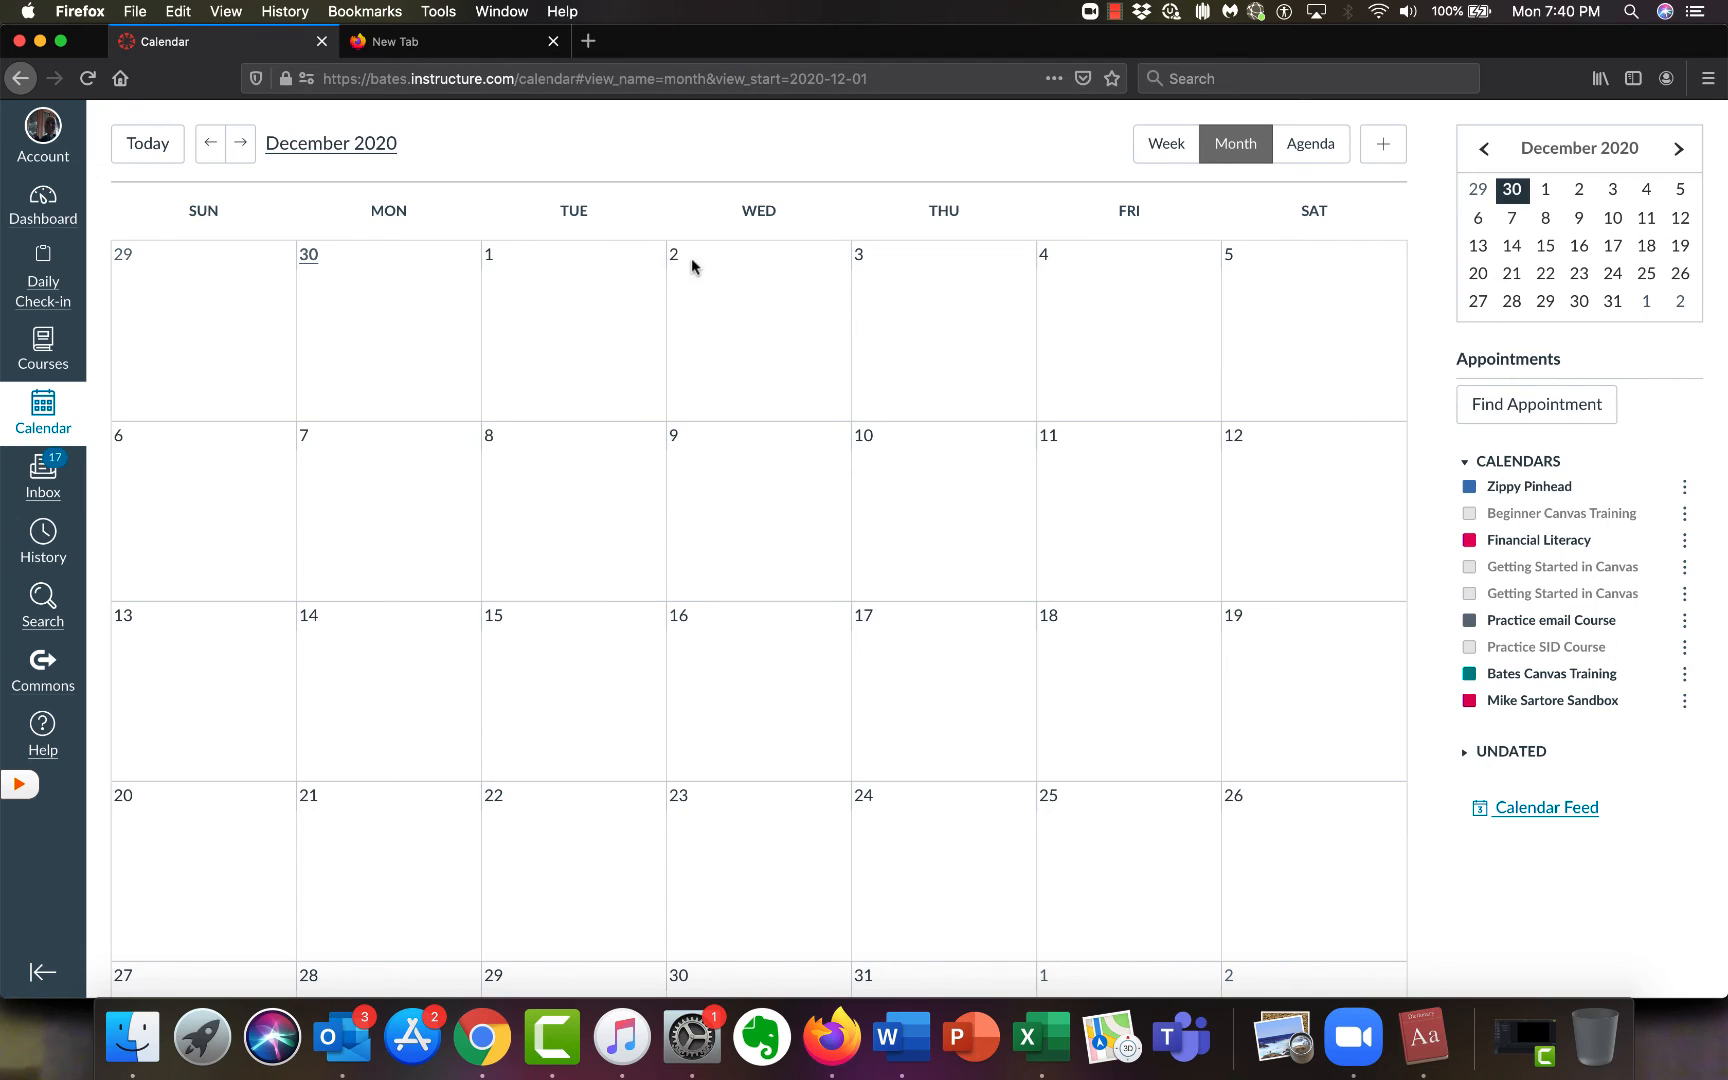
{"action": "left_click", "coordinate": [1543, 415]}
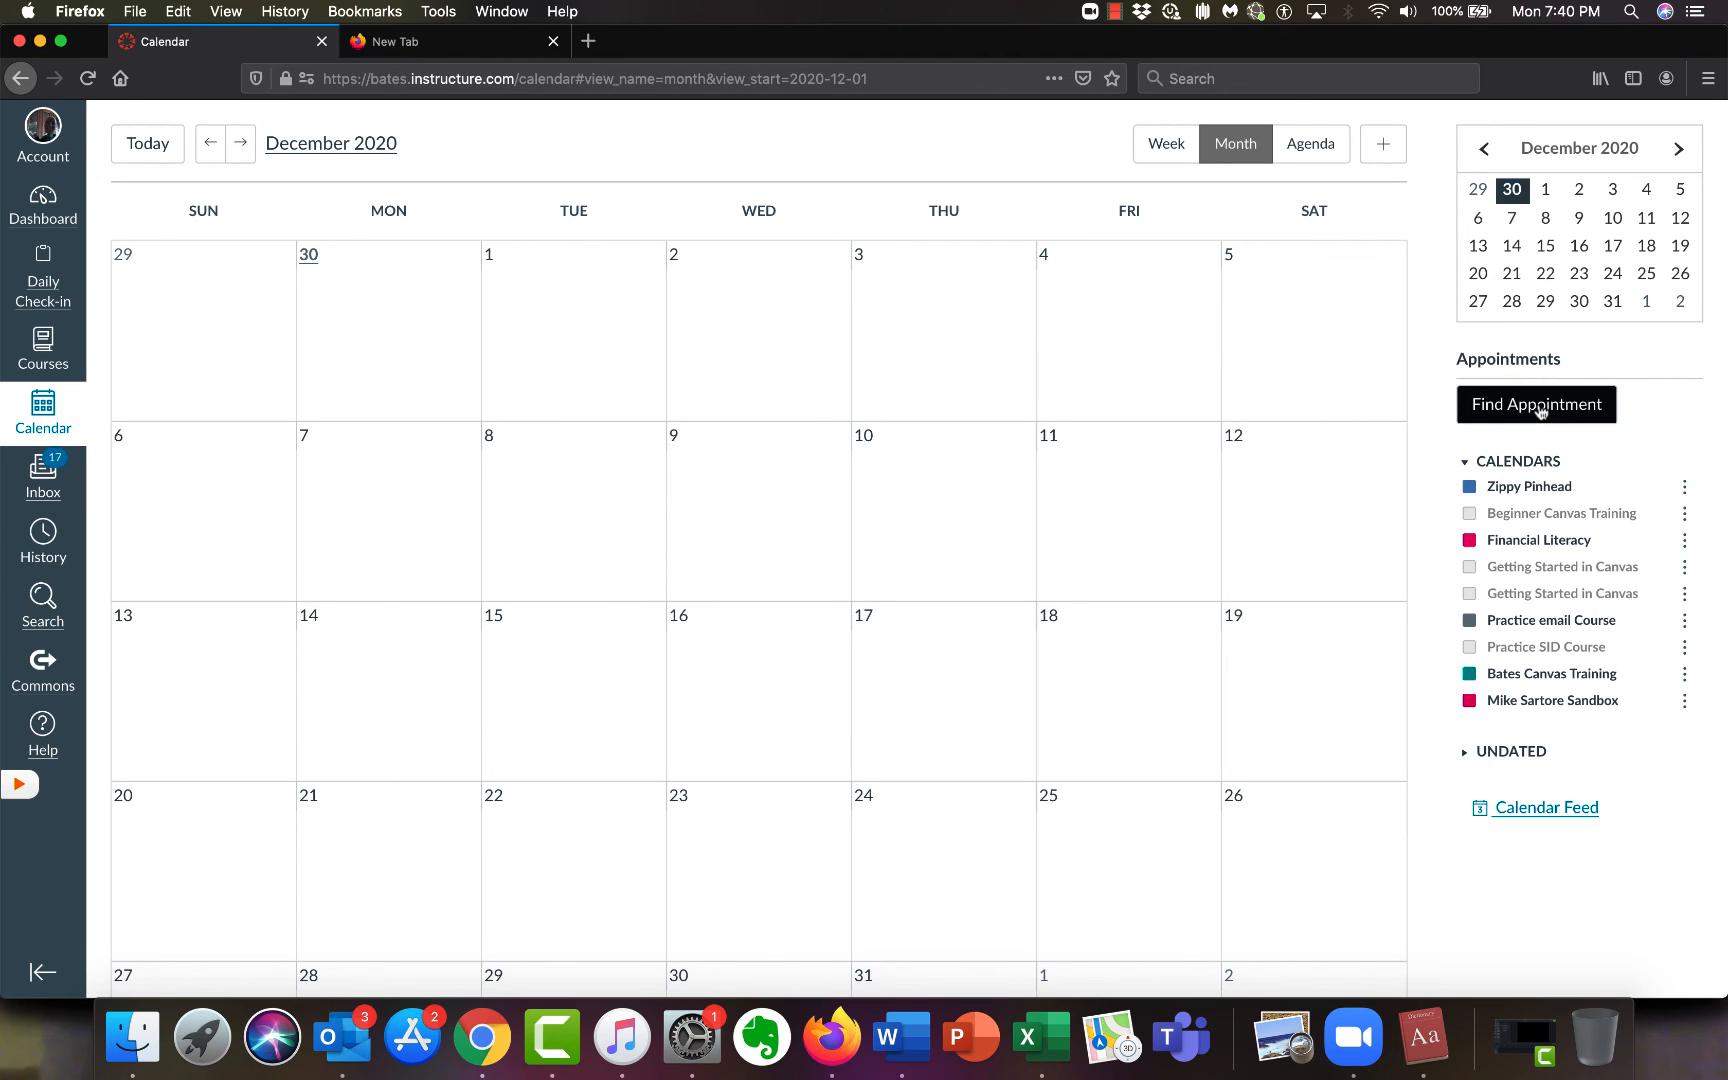
{"action": "left_click", "coordinate": [1538, 408]}
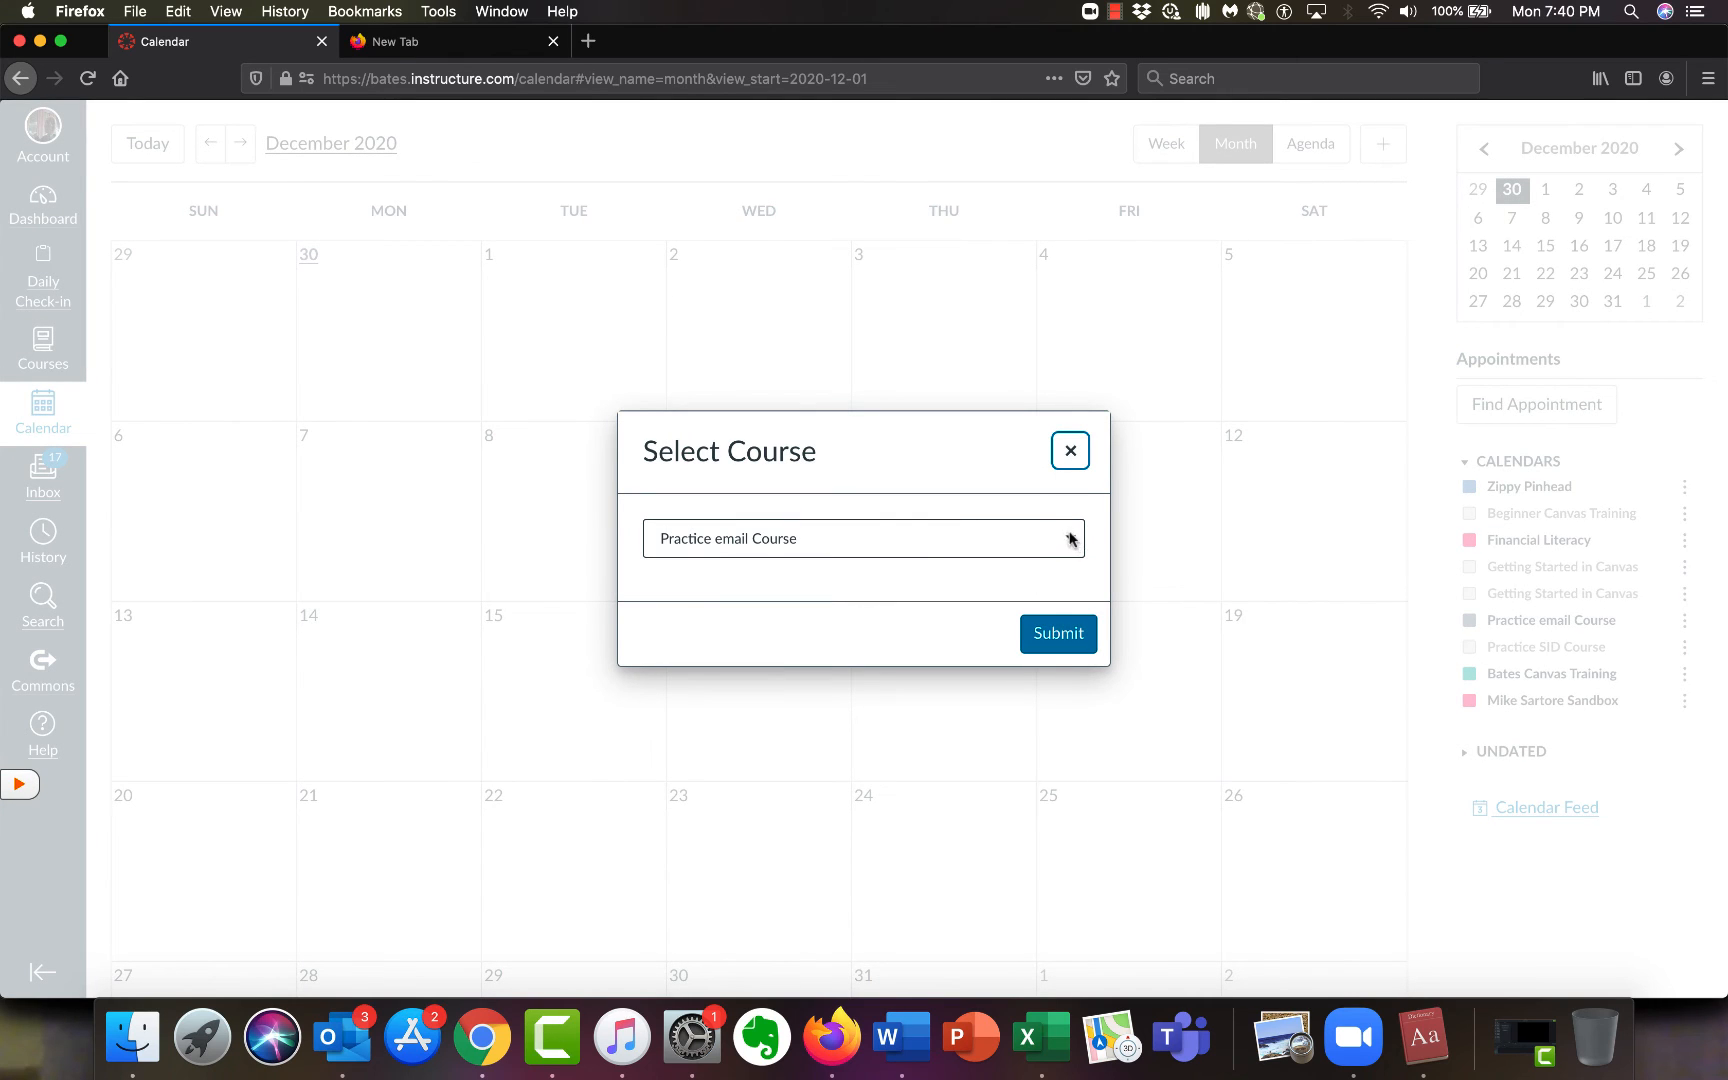
{"action": "left_click", "coordinate": [1068, 541]}
{"action": "left_click", "coordinate": [948, 443]}
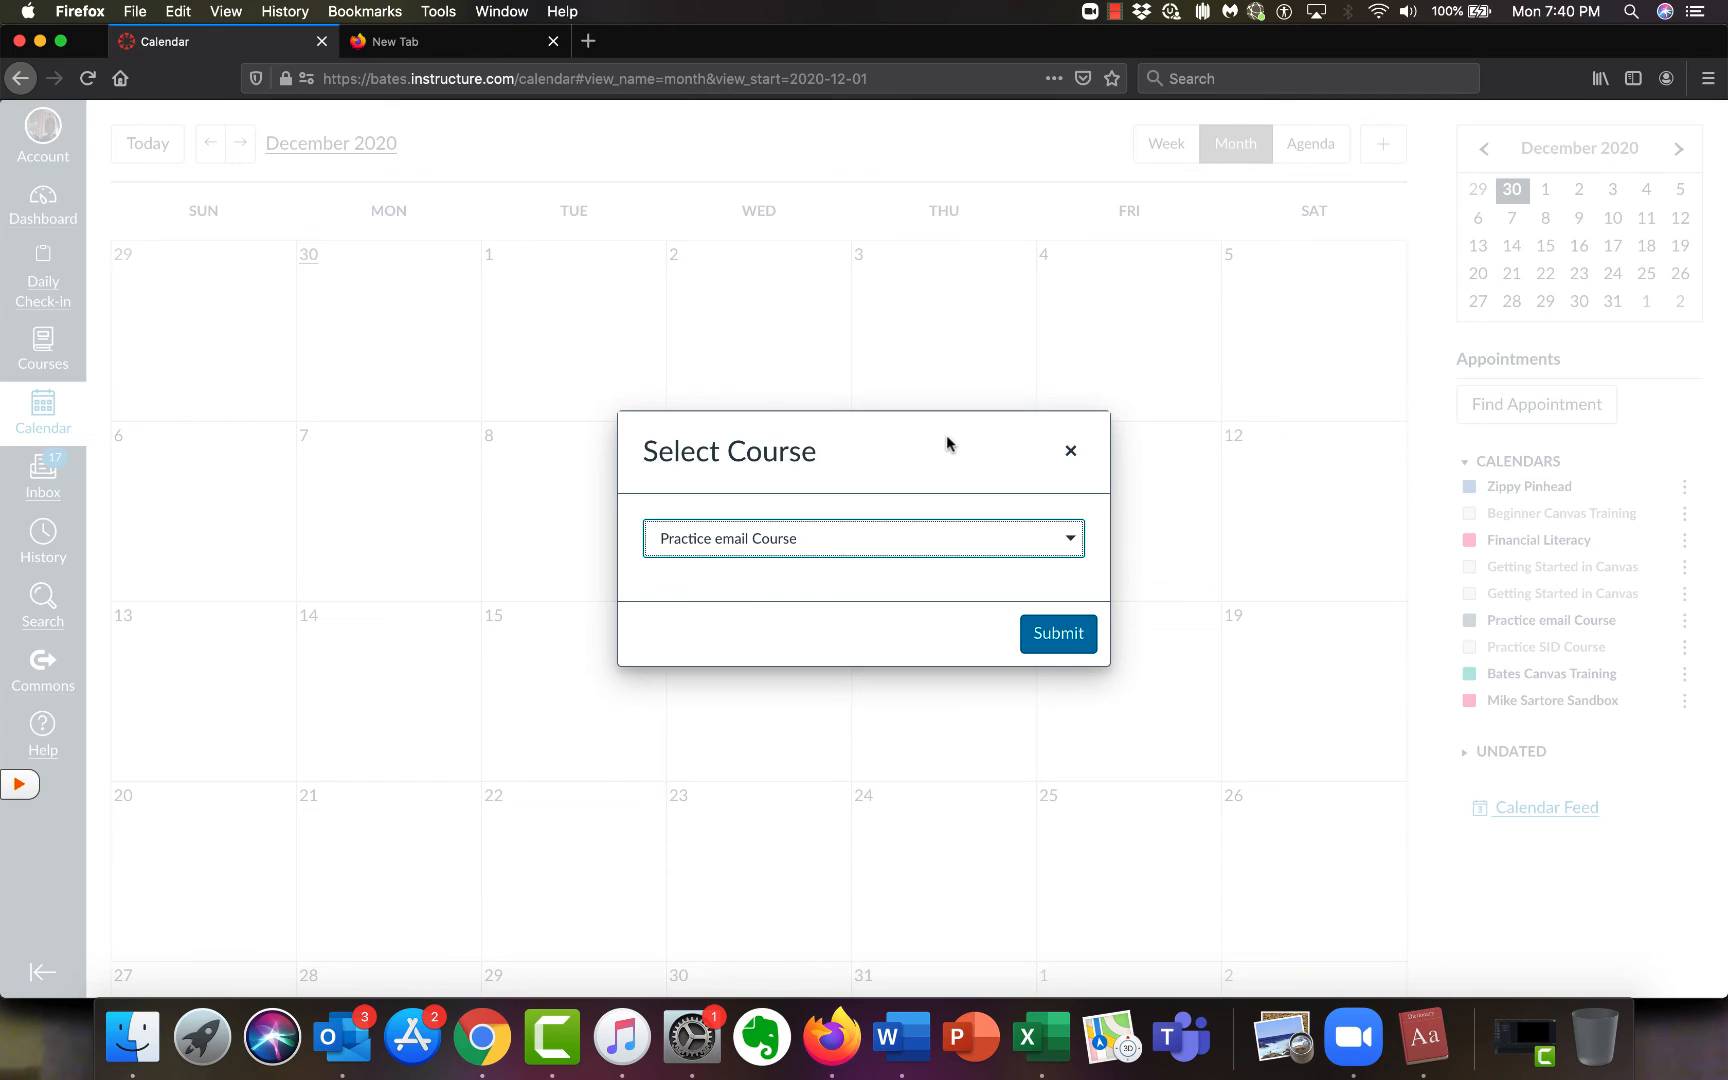
{"action": "left_click", "coordinate": [1064, 644]}
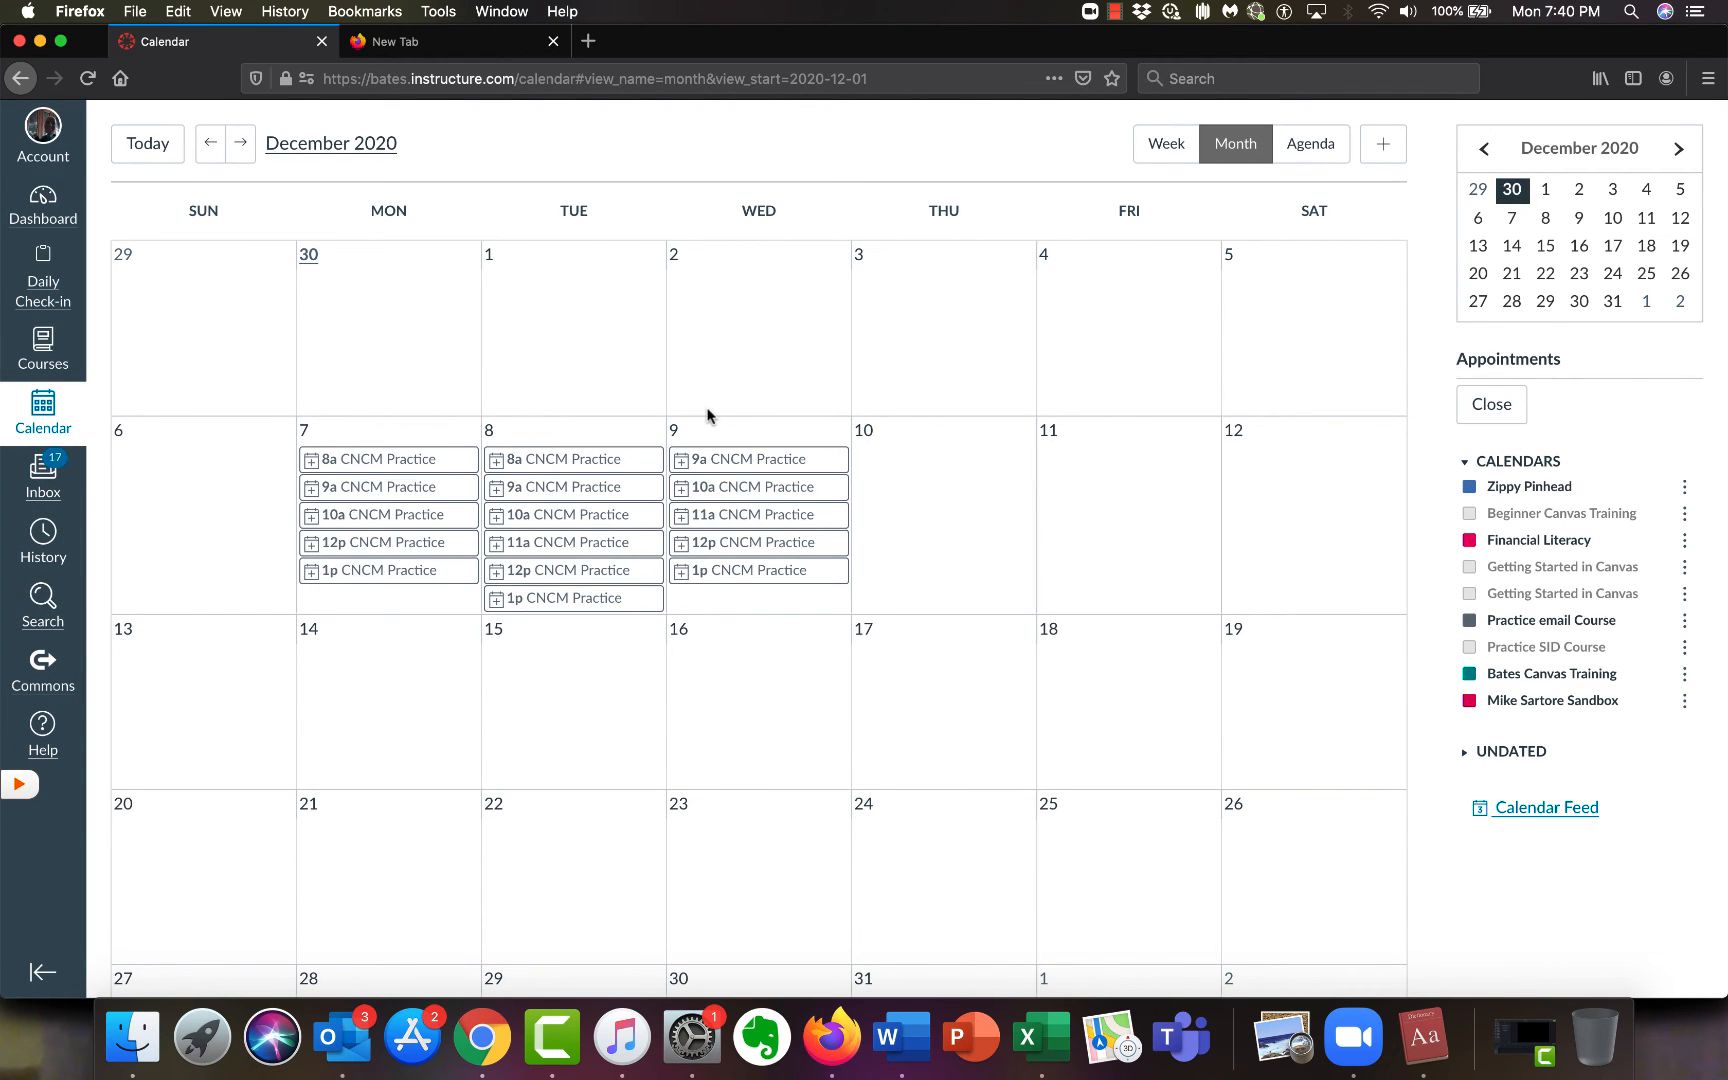
- Reserve the CNCM Practice slots on December 7 at 8am, December 8 at 8am and December 9 at 9am
{"action": "left_click", "coordinate": [365, 460]}
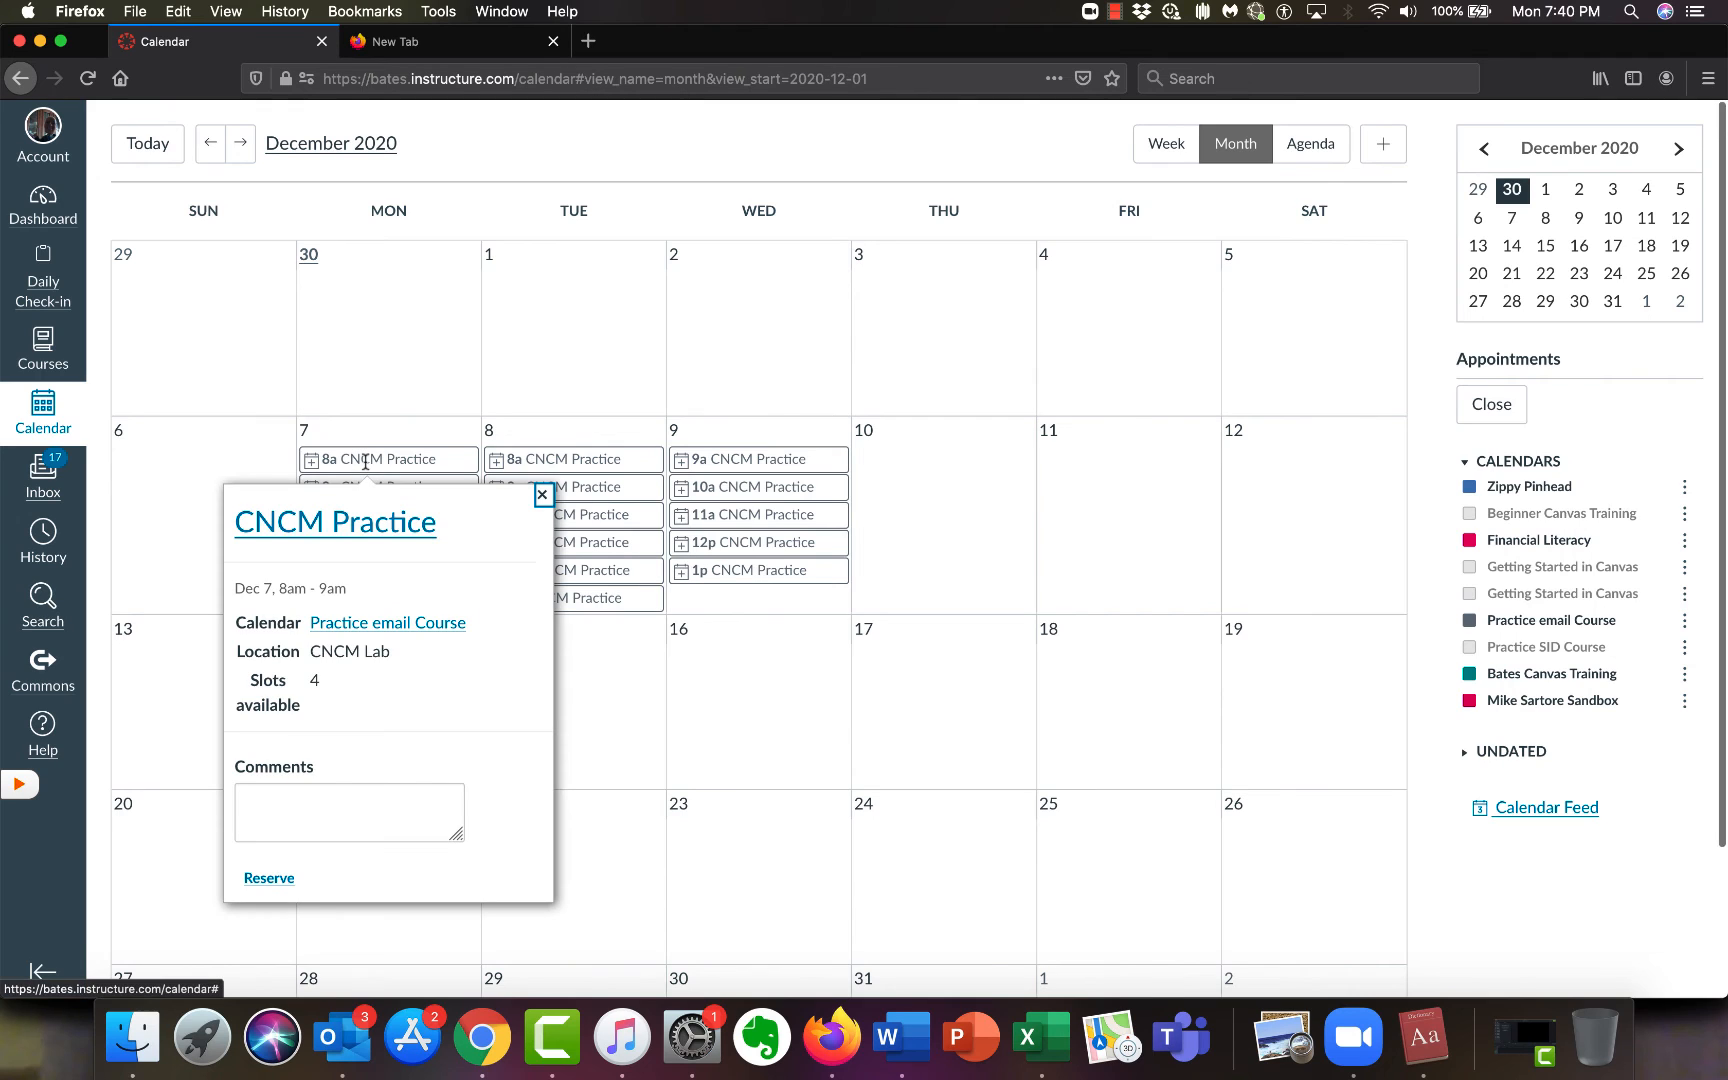
{"action": "left_click", "coordinate": [270, 880]}
{"action": "left_click", "coordinate": [564, 459]}
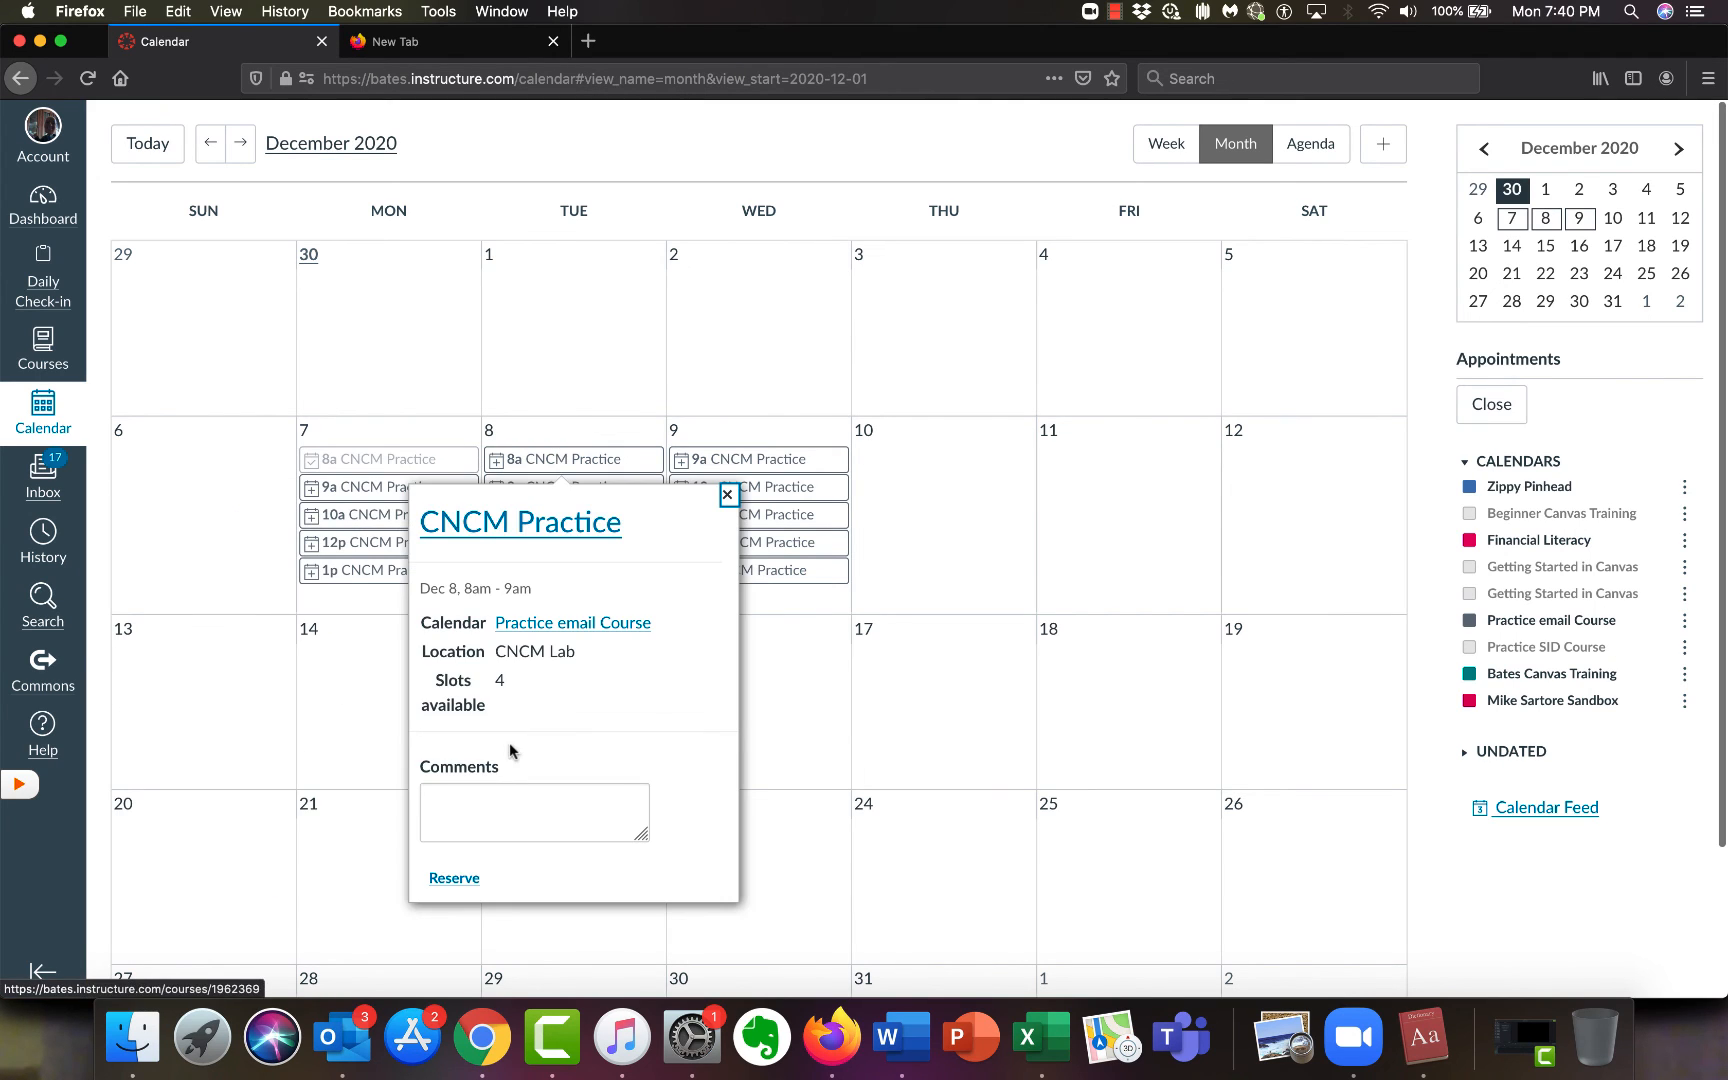
{"action": "left_click", "coordinate": [450, 879]}
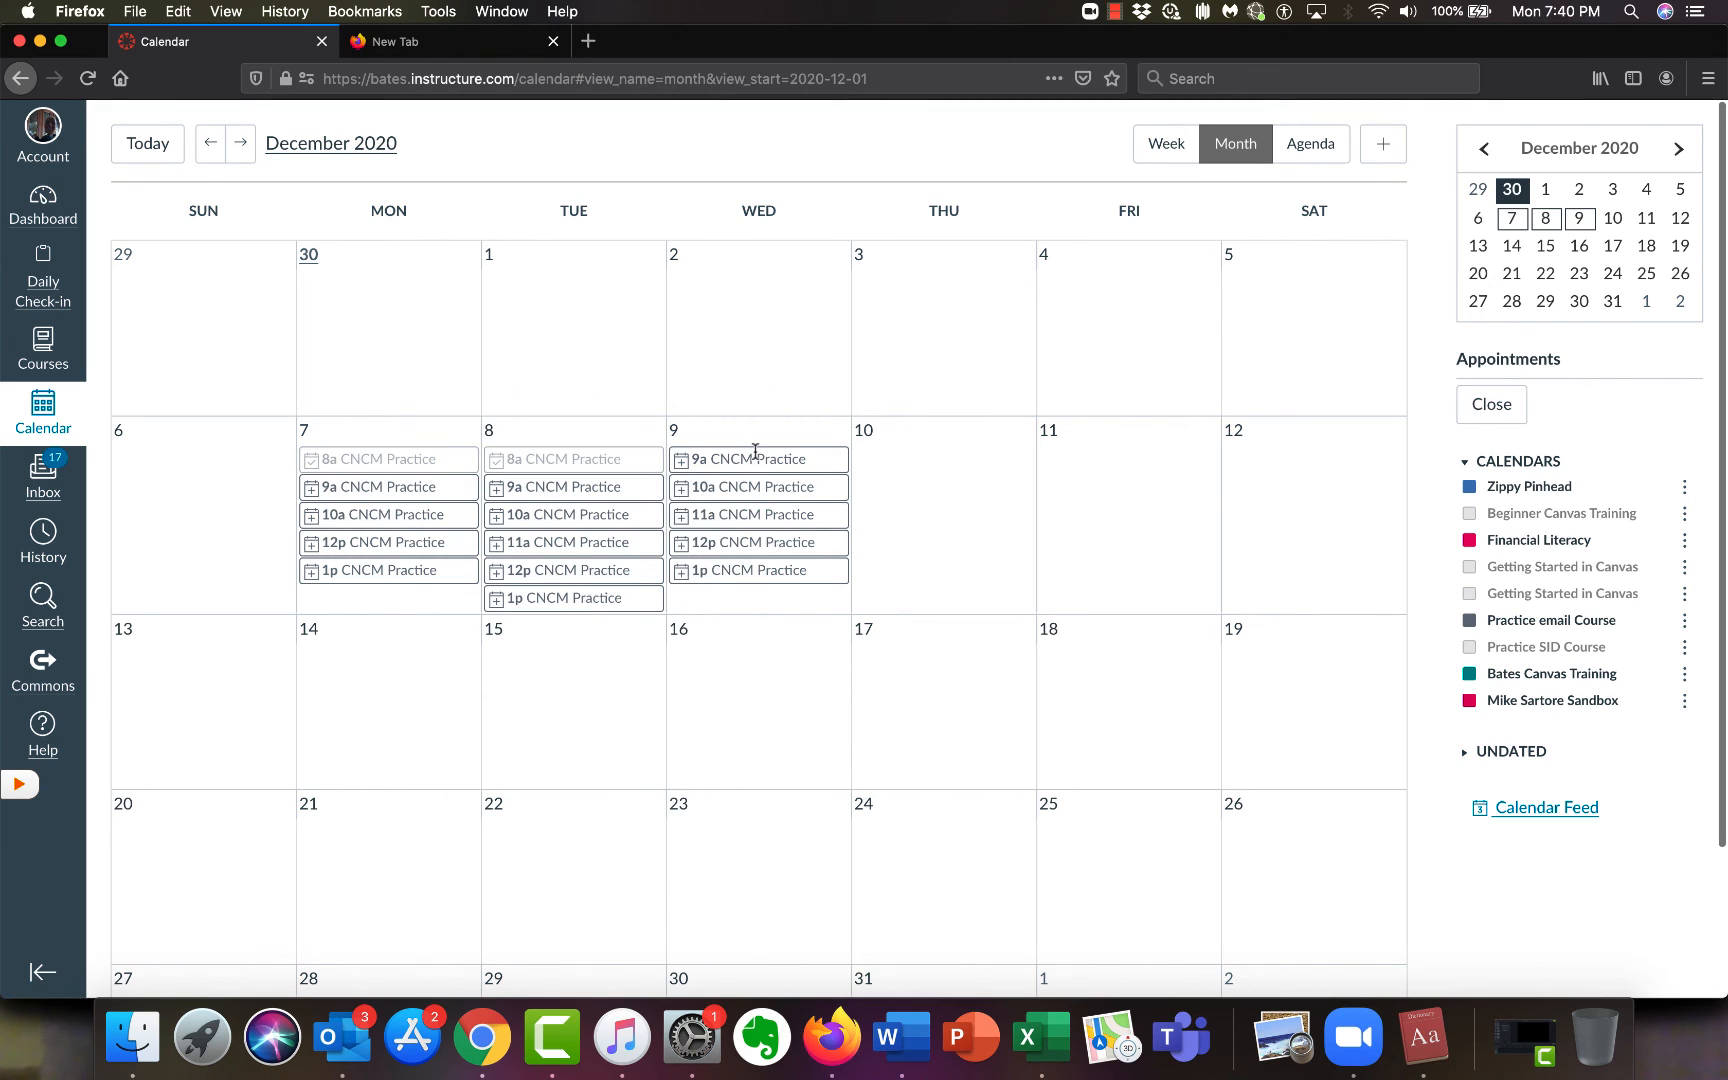
{"action": "left_click", "coordinate": [755, 455]}
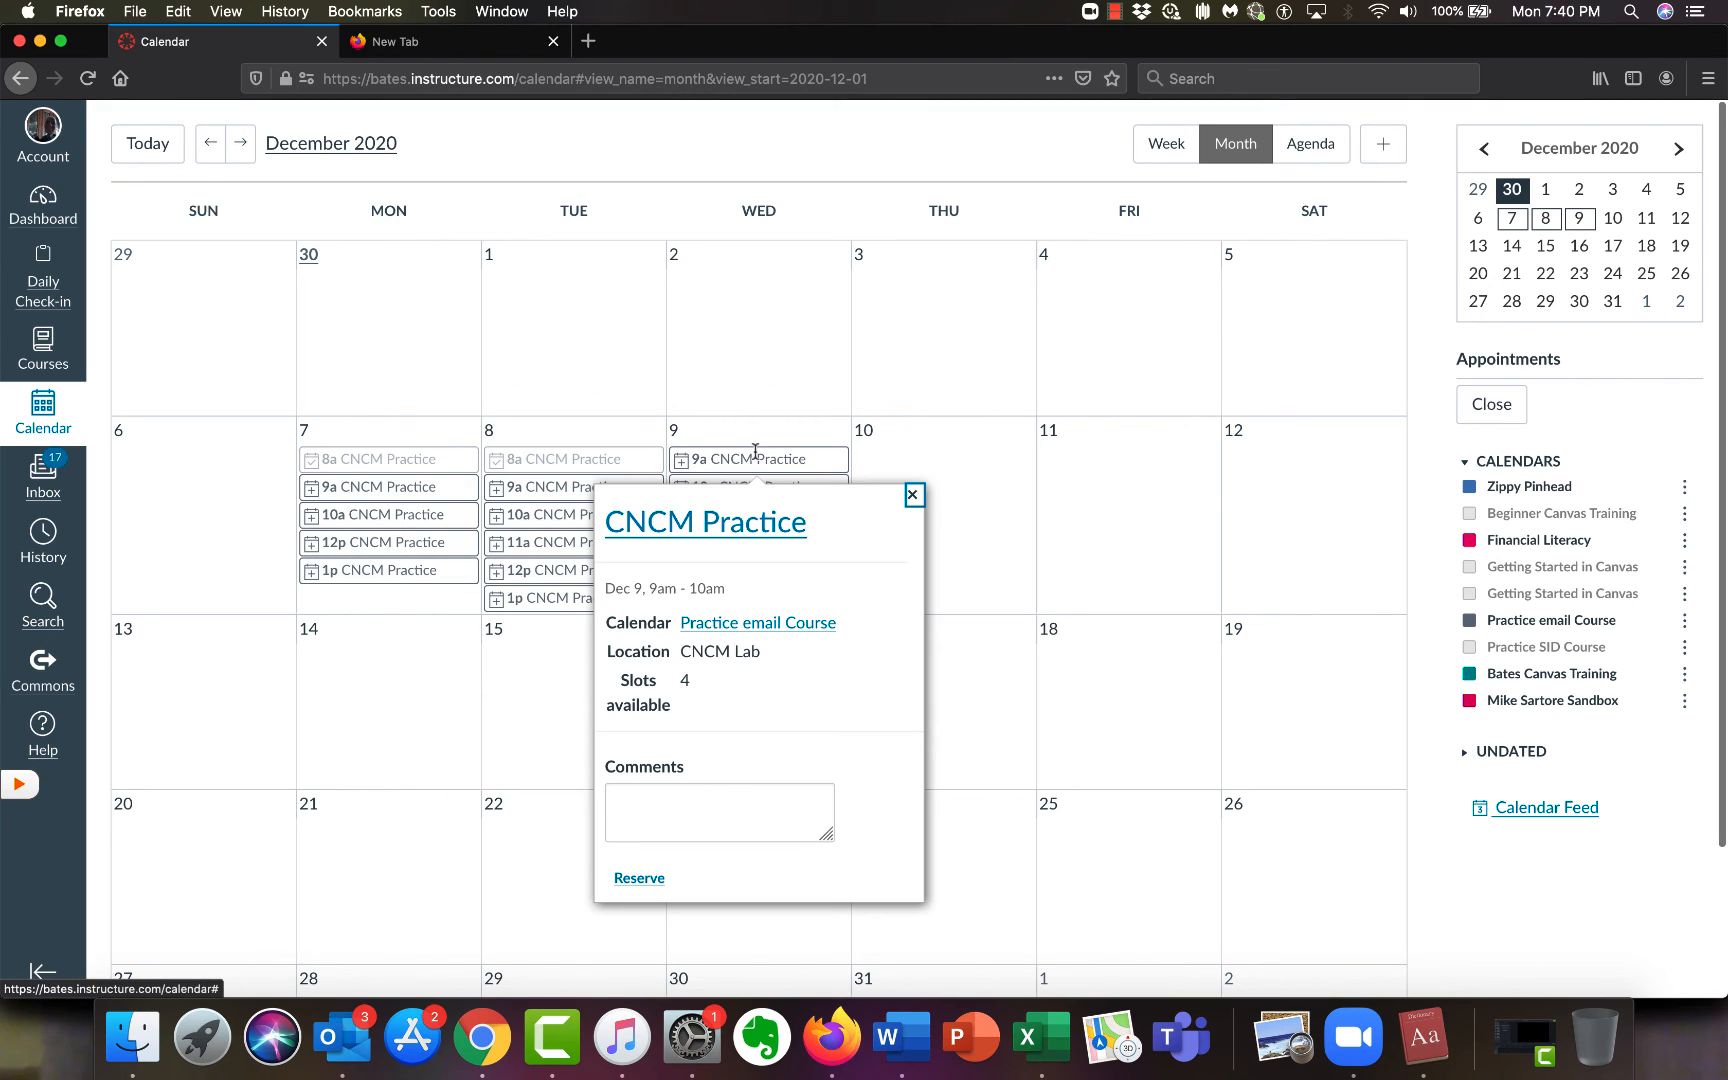
{"action": "left_click", "coordinate": [637, 882]}
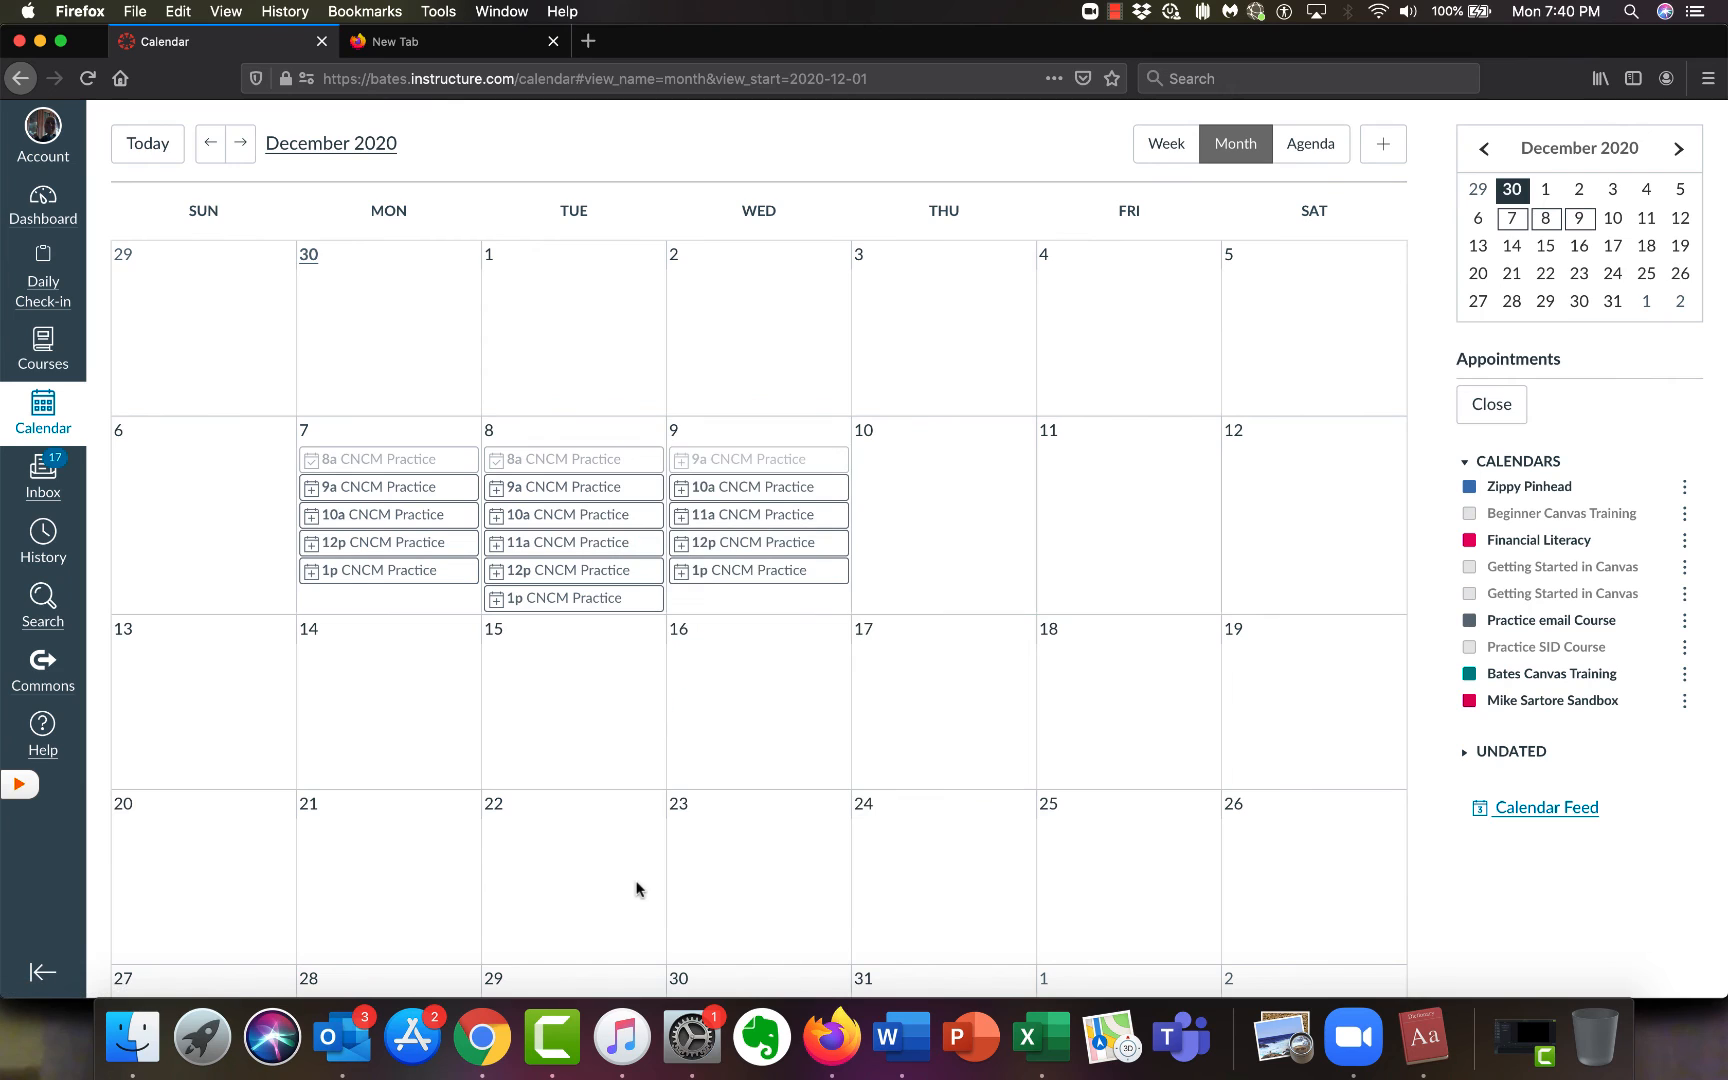
- Try to reserve a fourth CNCM Practice slot on December 7 at 9am and dismiss the resulting dialog
{"action": "left_click", "coordinate": [396, 495]}
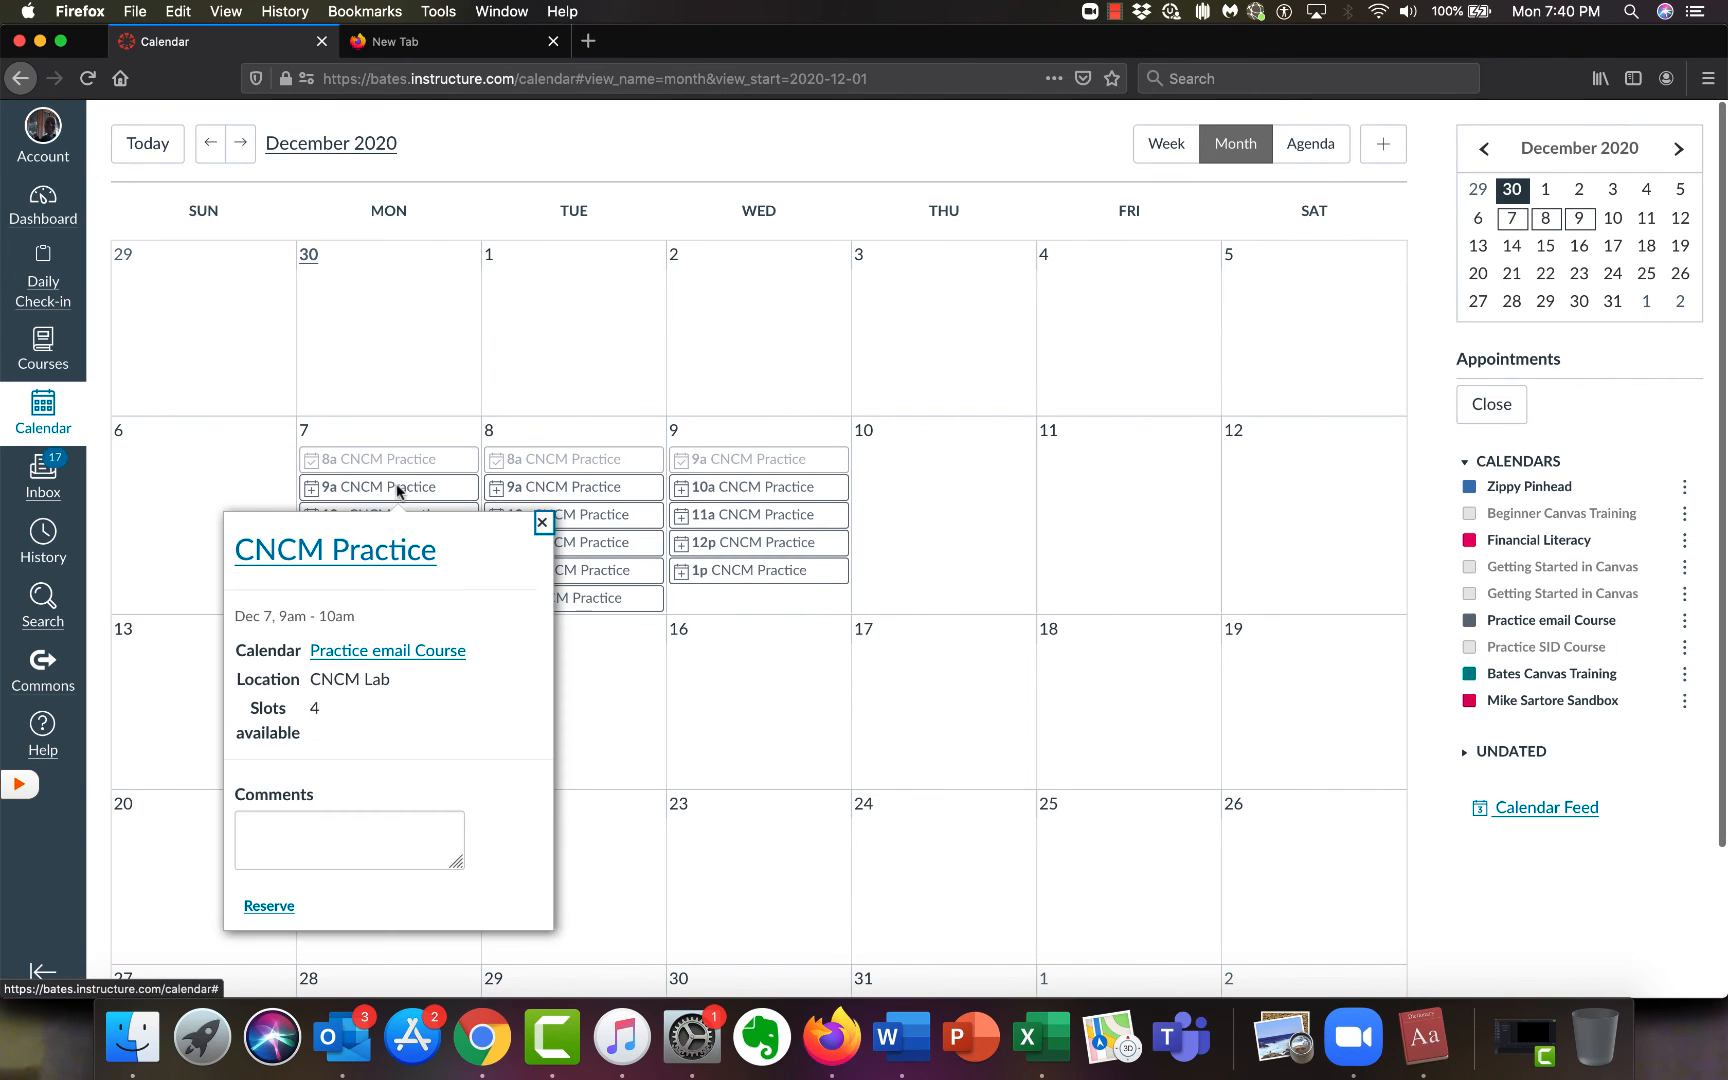
{"action": "left_click", "coordinate": [267, 907]}
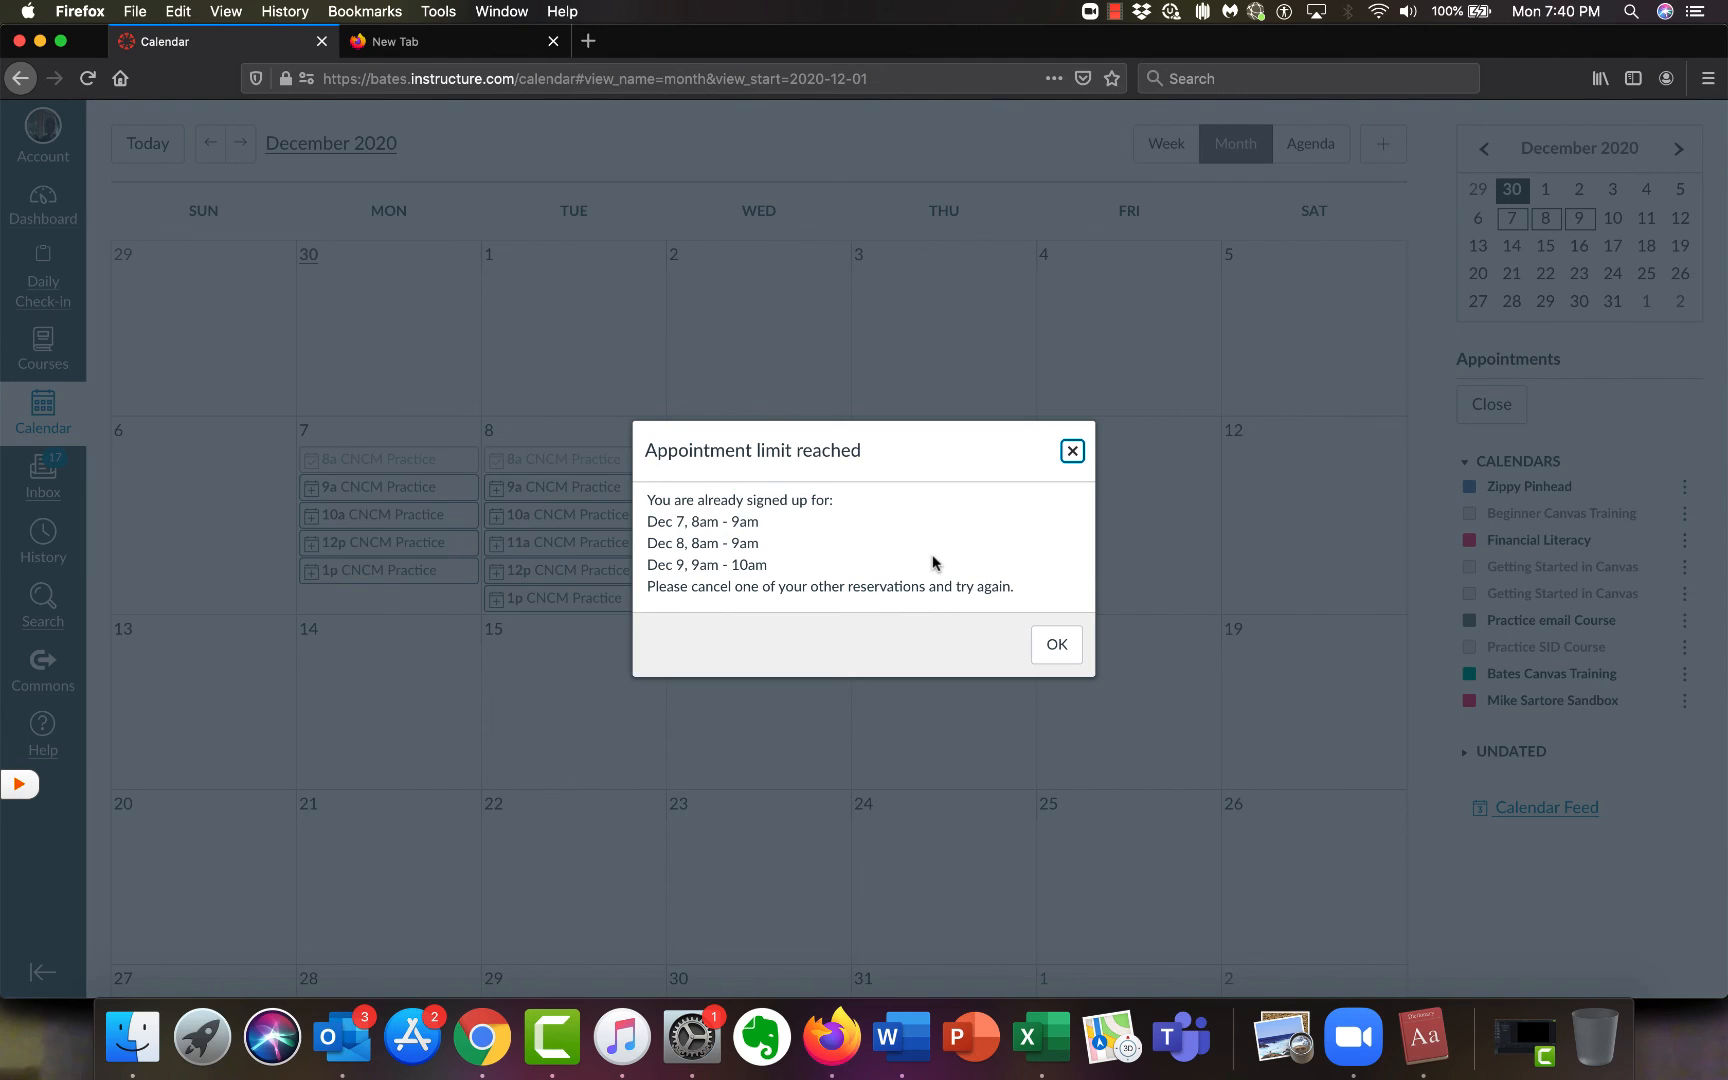
{"action": "left_click", "coordinate": [1073, 451]}
- Cancel the student's December 9 9am CNCM Practice reservation and reserve the December 7 9am slot instead
{"action": "left_click", "coordinate": [800, 455]}
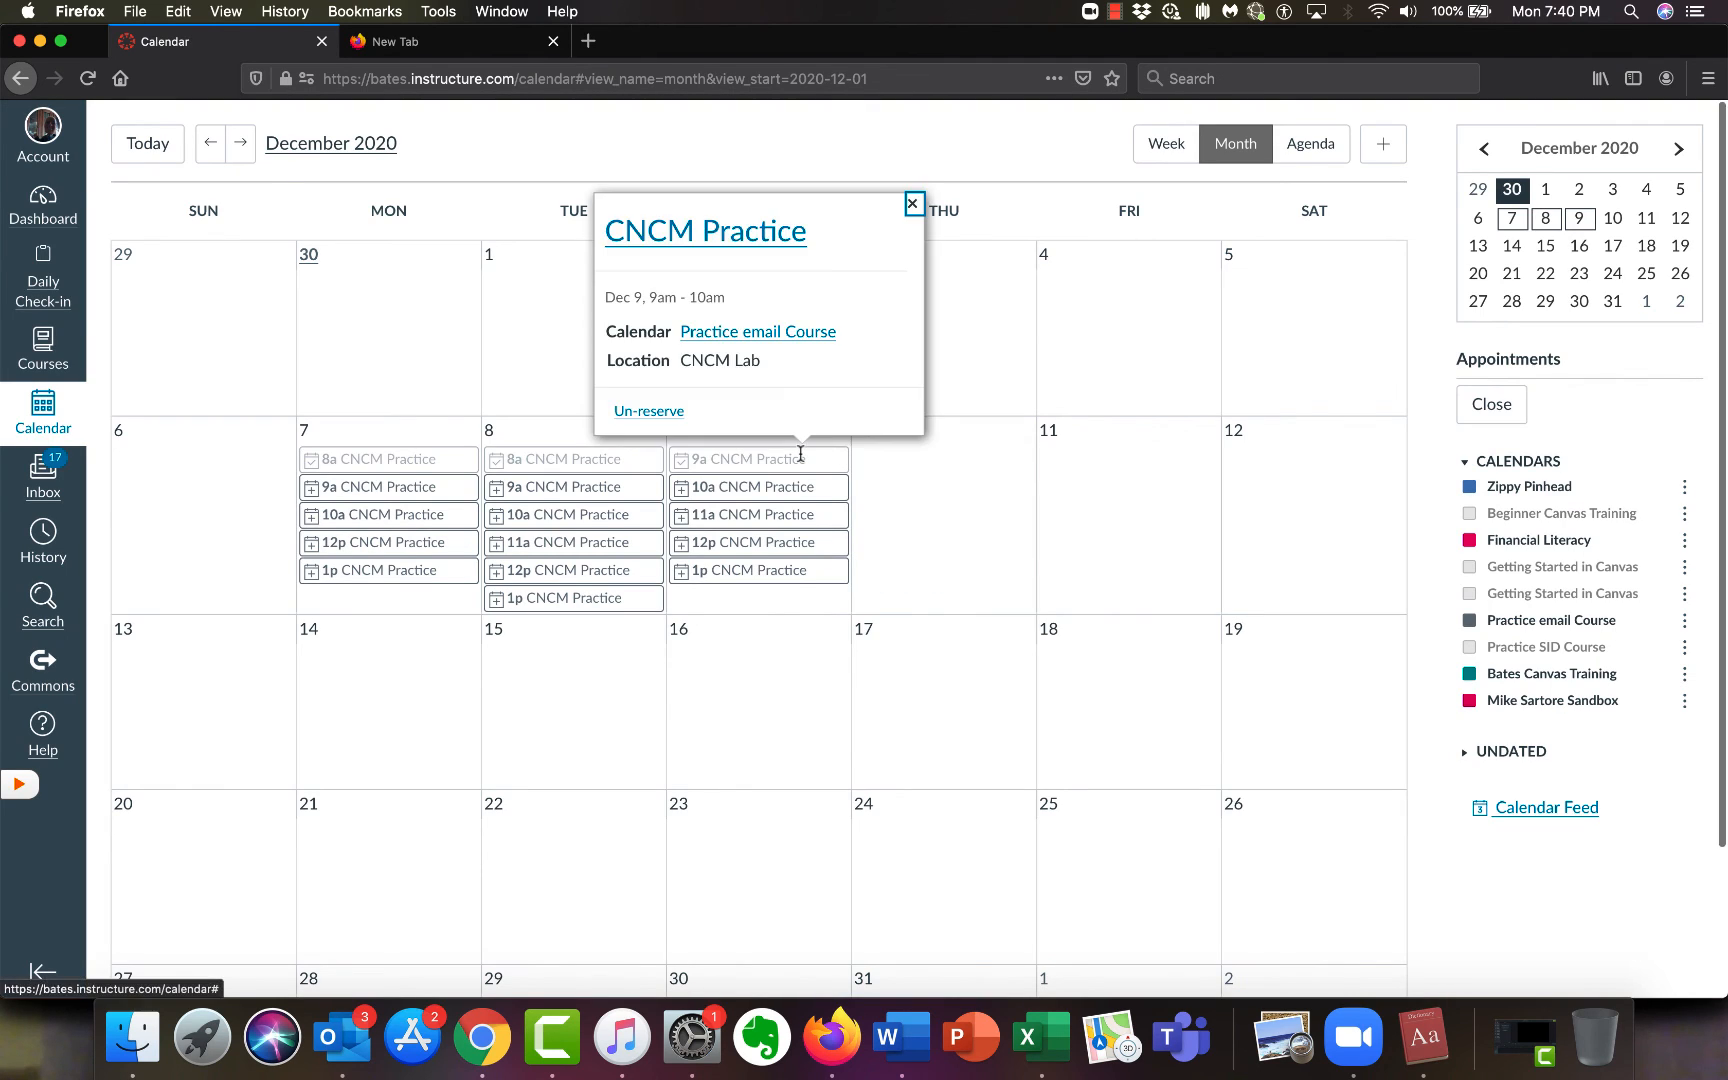
{"action": "left_click", "coordinate": [660, 414]}
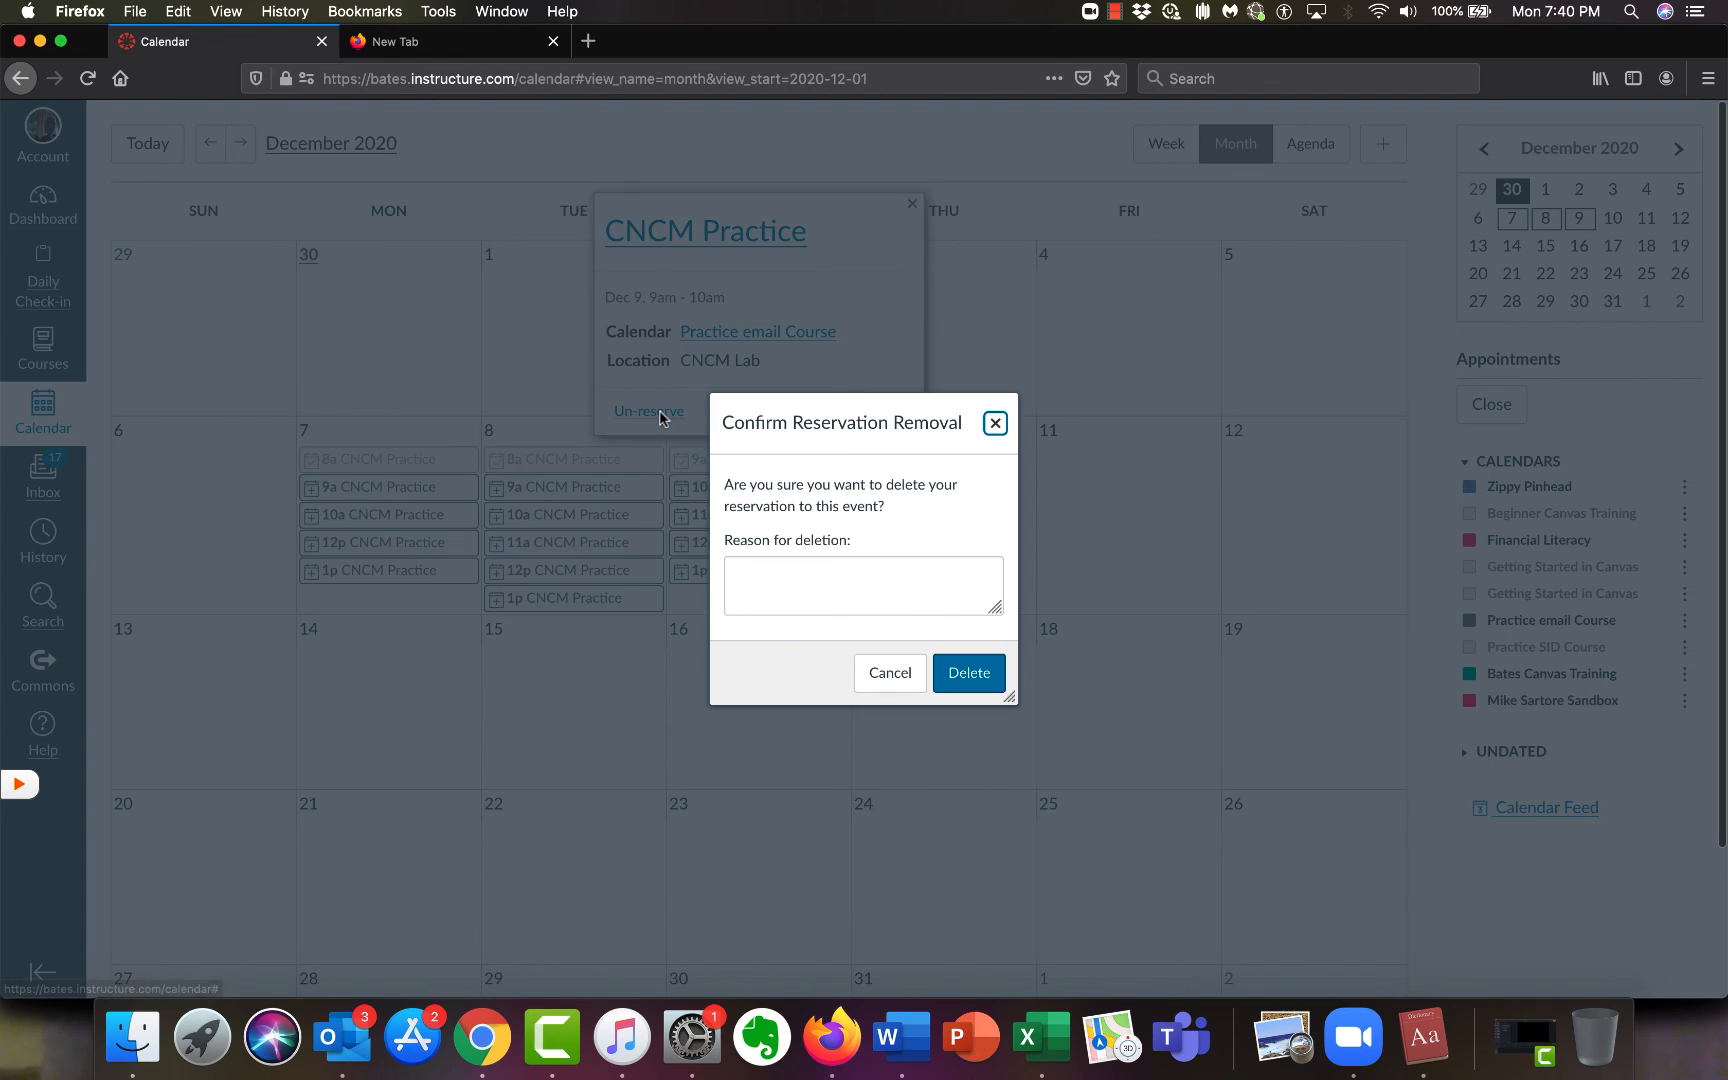
{"action": "left_click", "coordinate": [968, 674]}
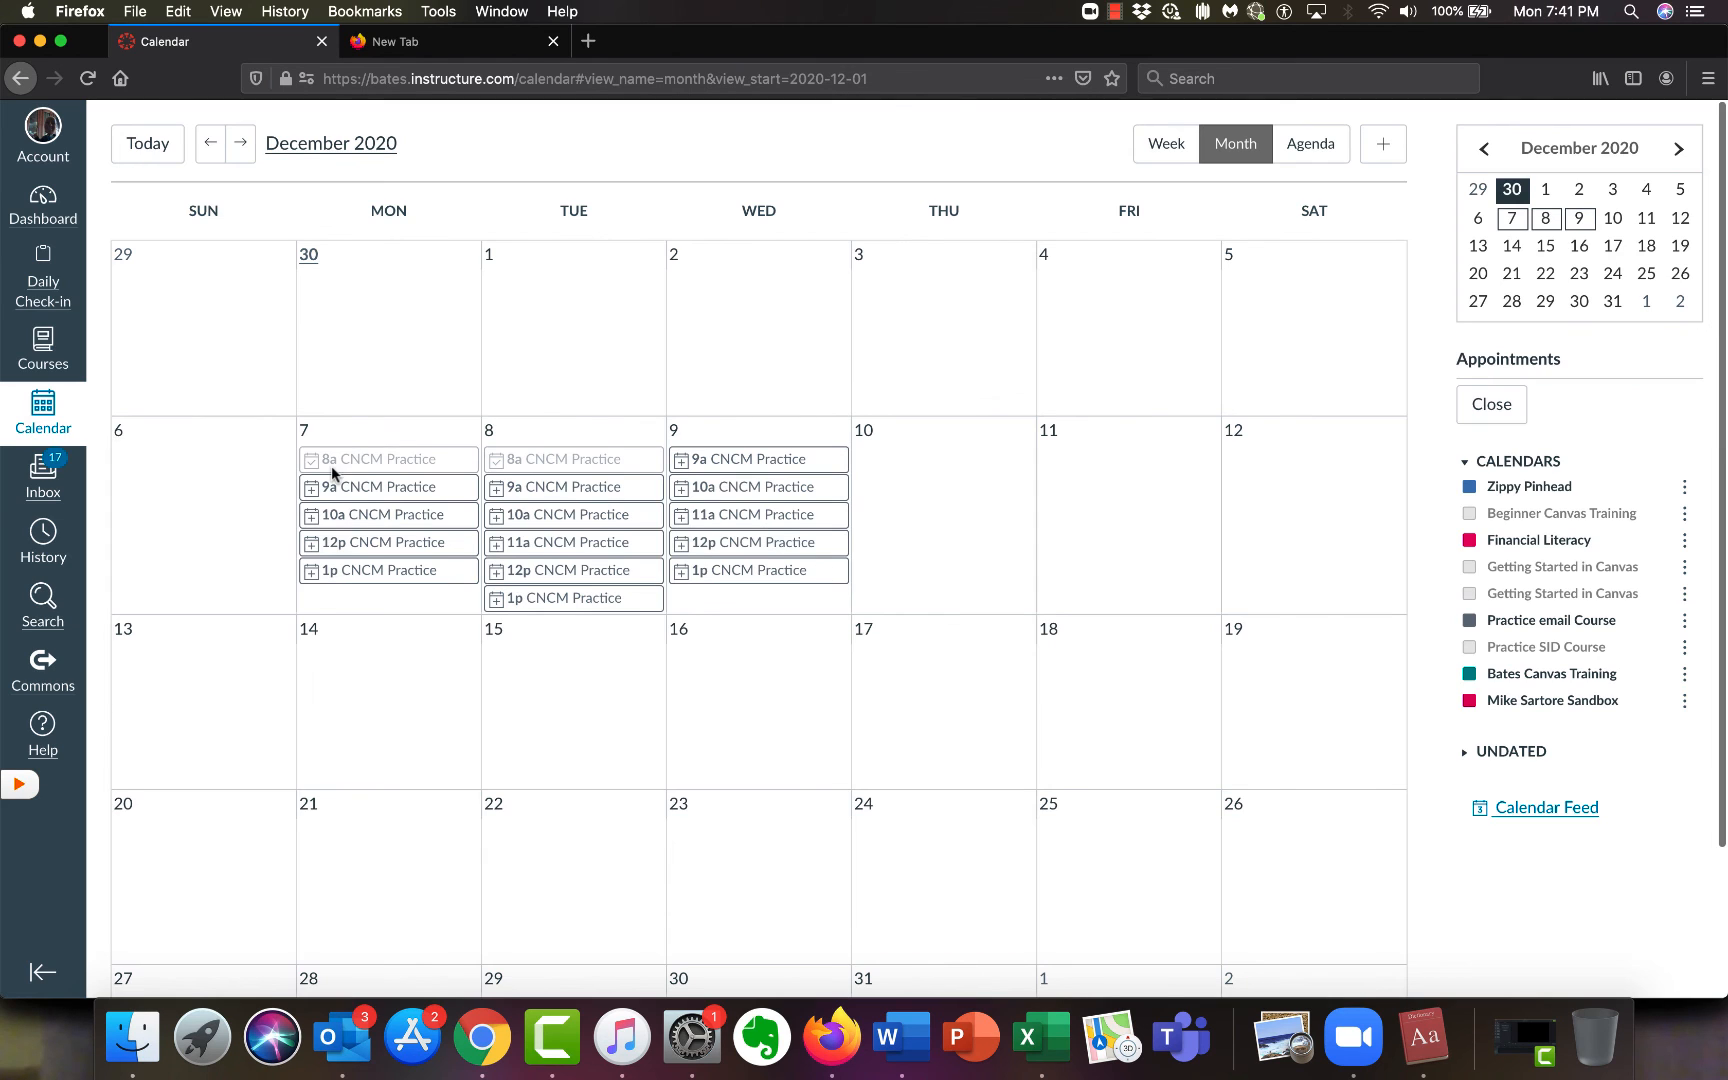
{"action": "left_click", "coordinate": [363, 487]}
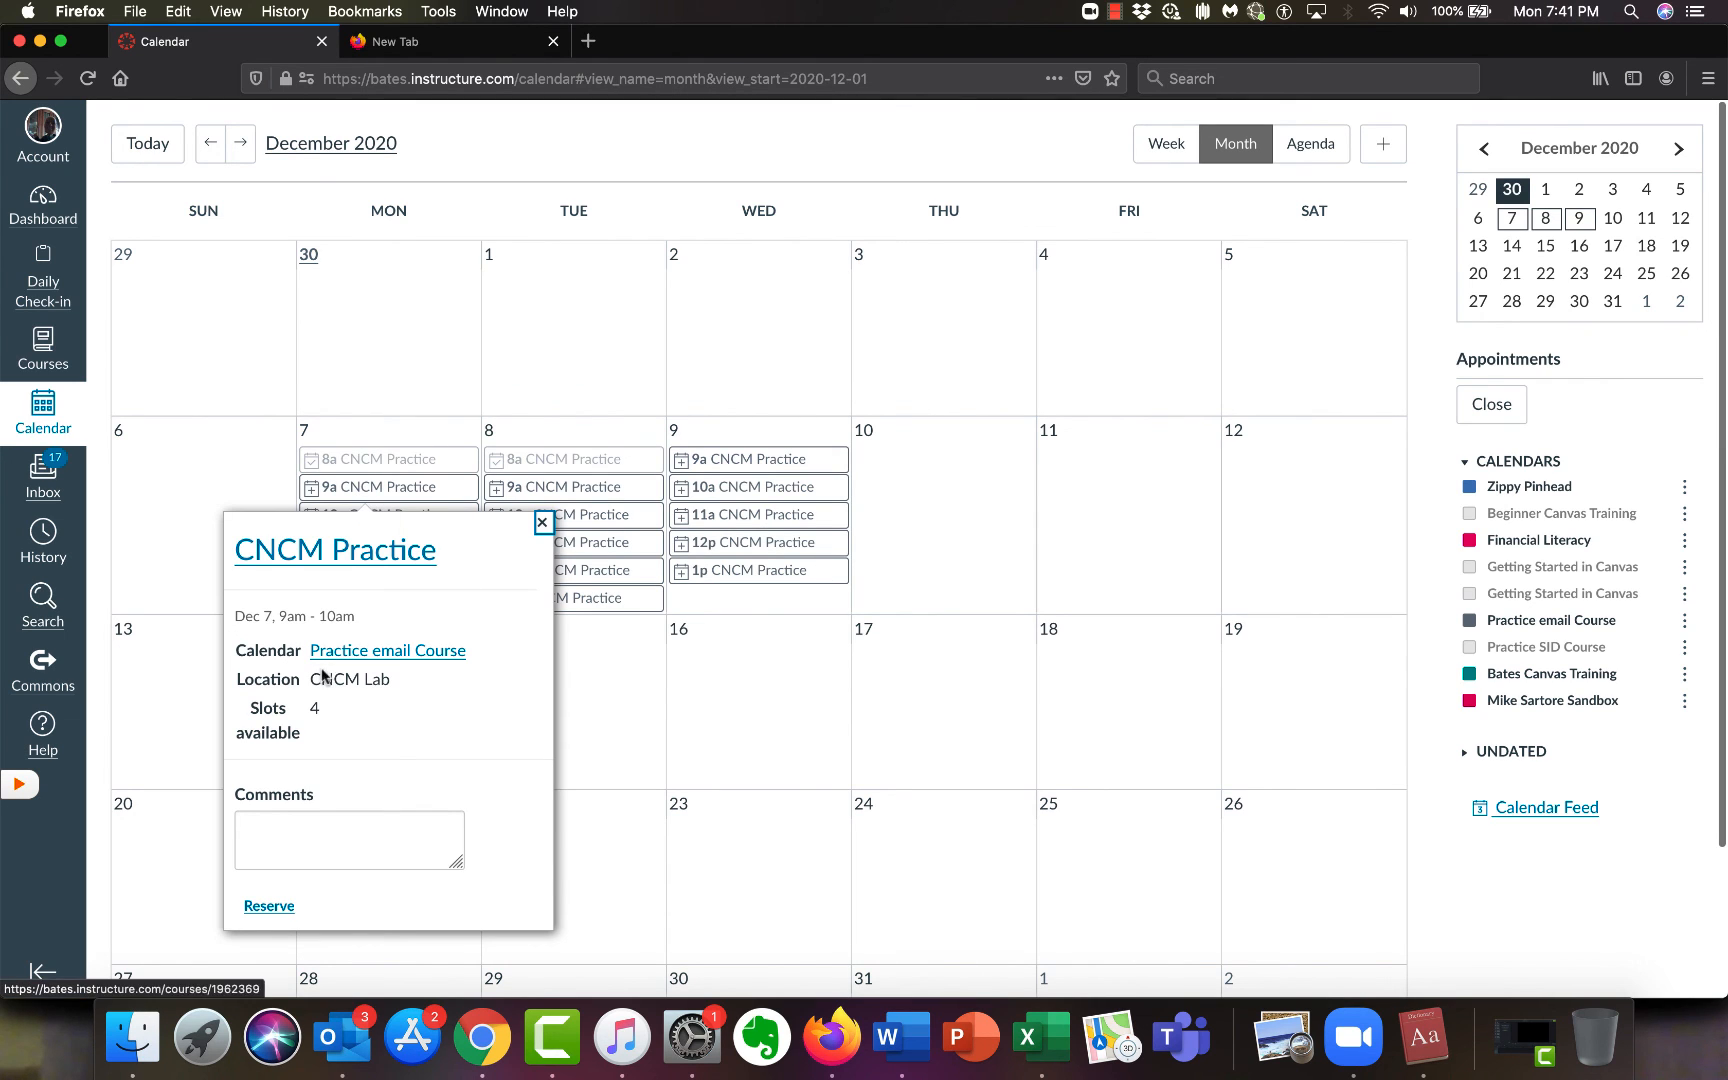
{"action": "left_click", "coordinate": [269, 910]}
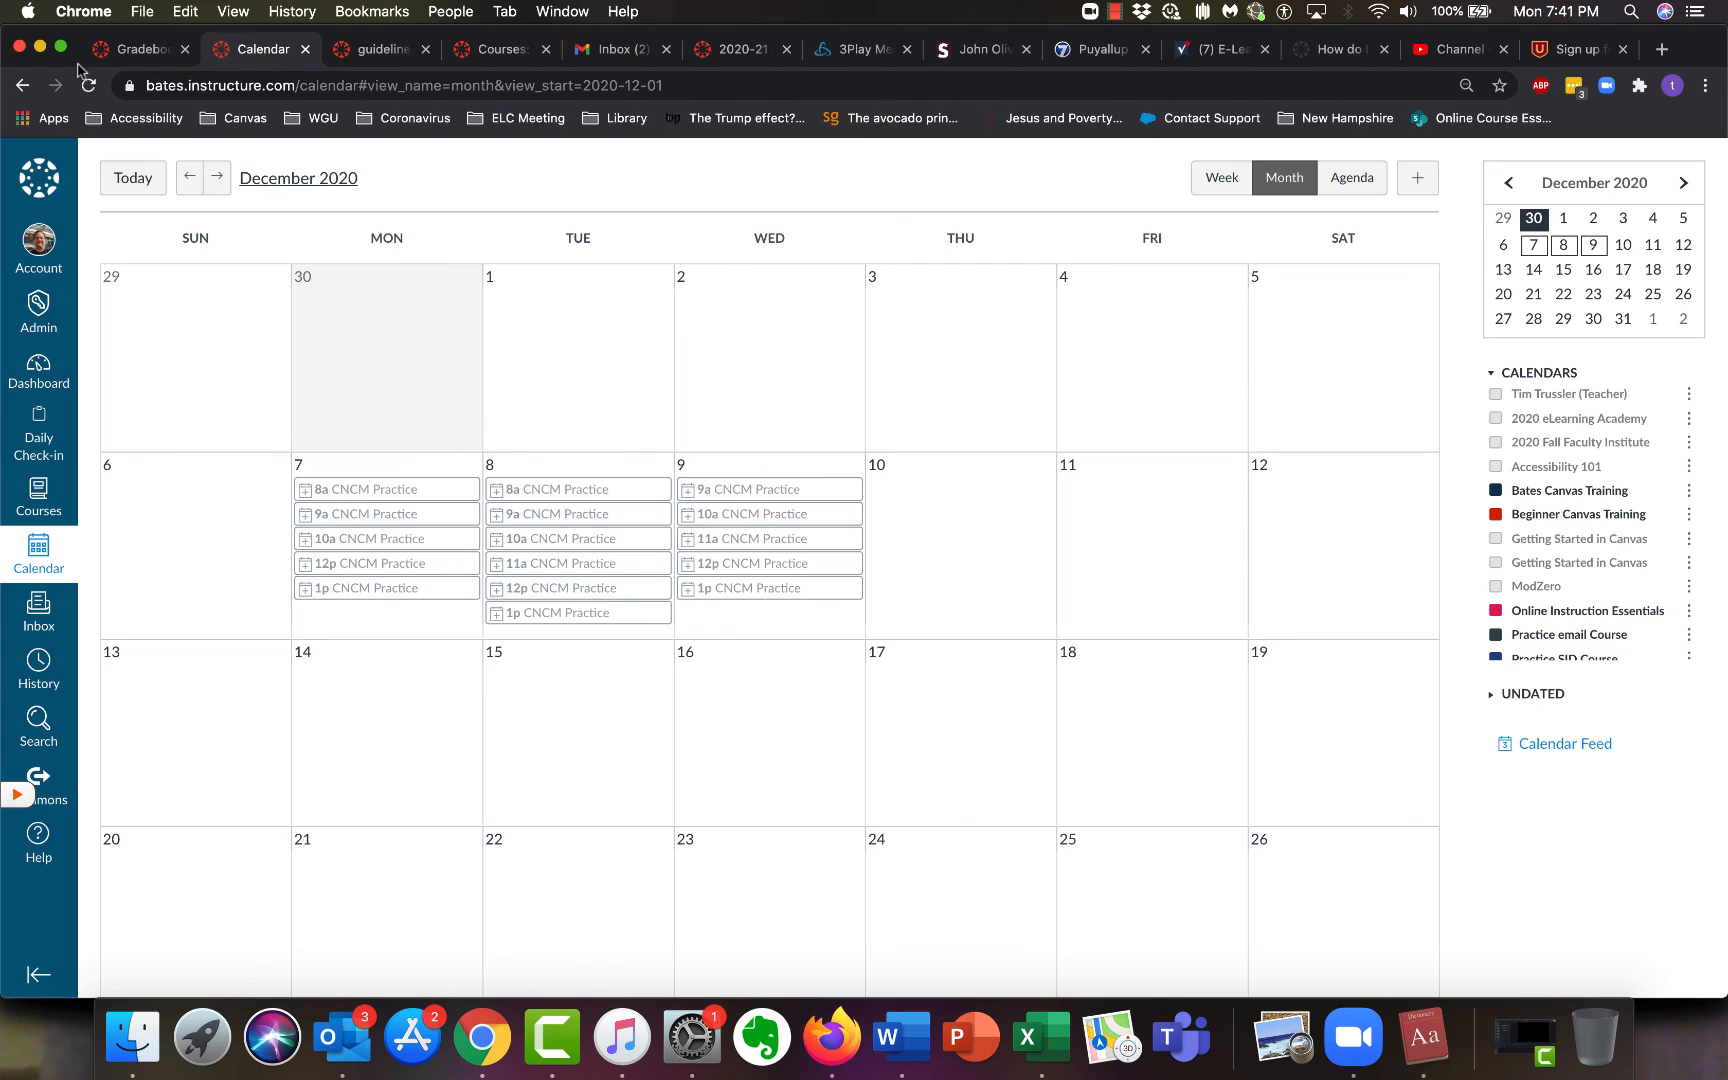
- Switch to the teacher's Canvas calendar in Chrome, refresh it, and check the attendees of the booked December 7 and 8 CNCM Practice slots
{"action": "left_click", "coordinate": [89, 85]}
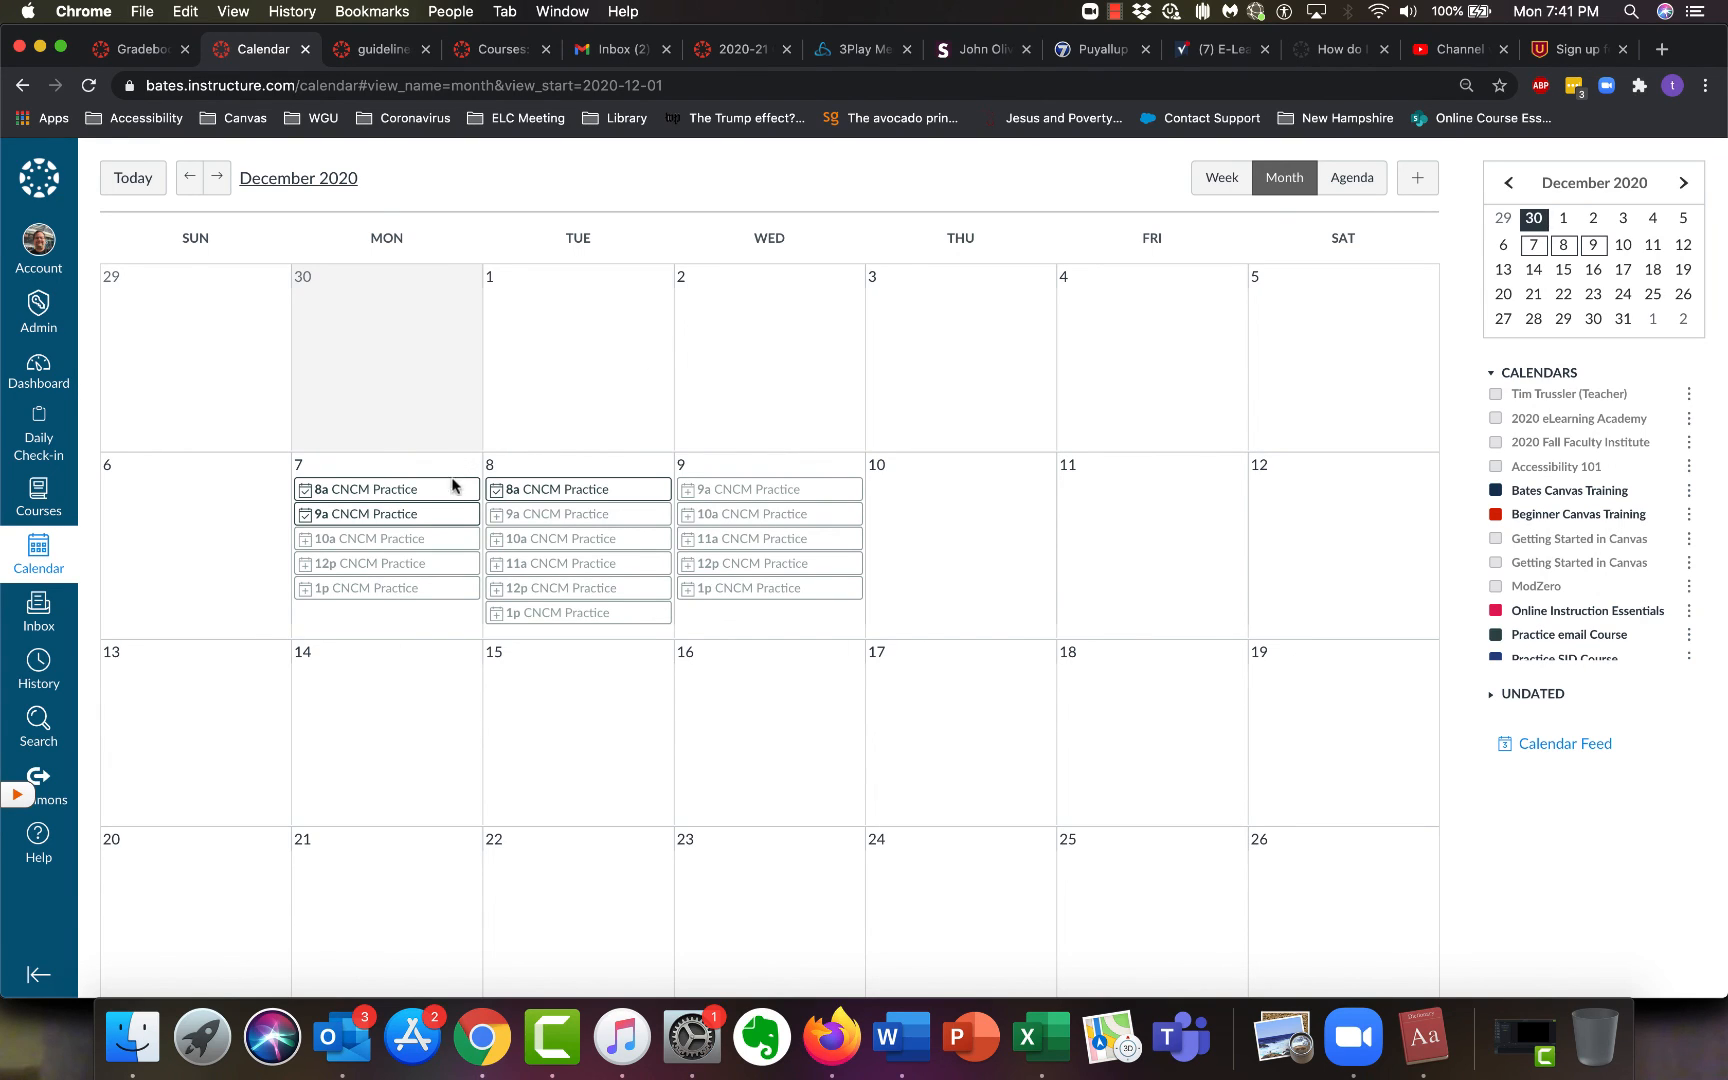
{"action": "left_click", "coordinate": [411, 490]}
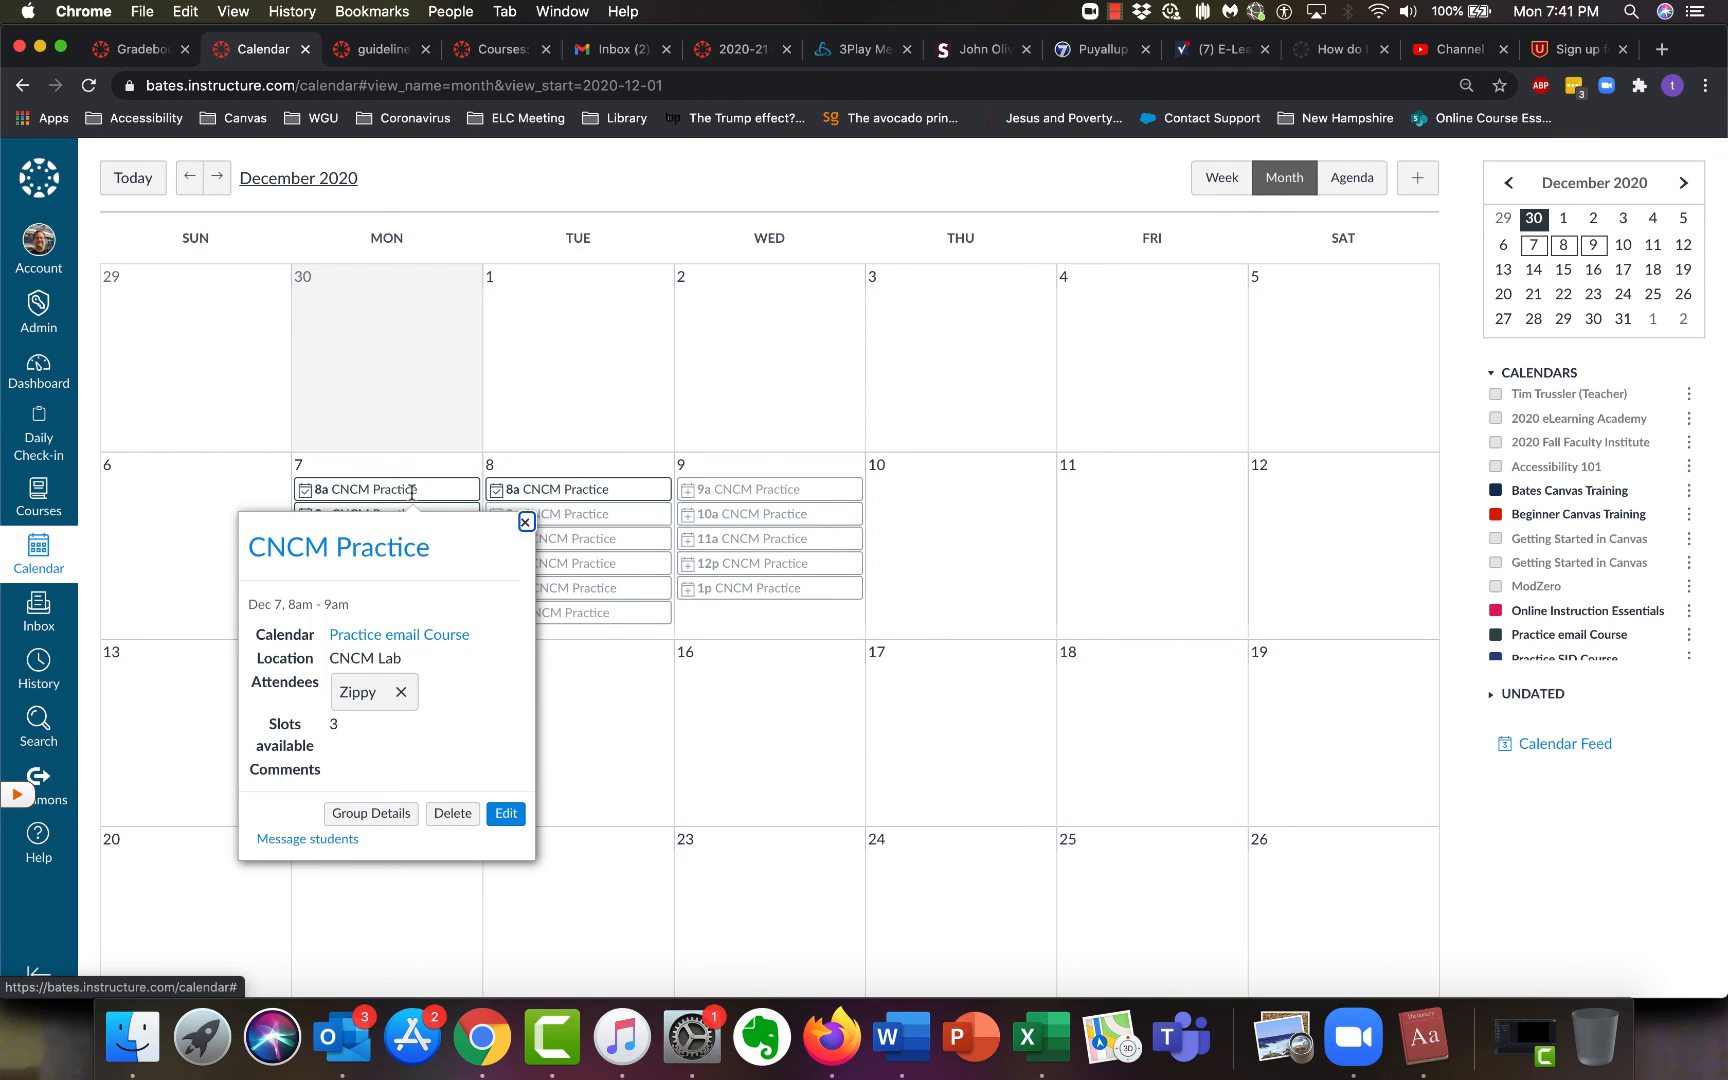
{"action": "left_click", "coordinate": [566, 486]}
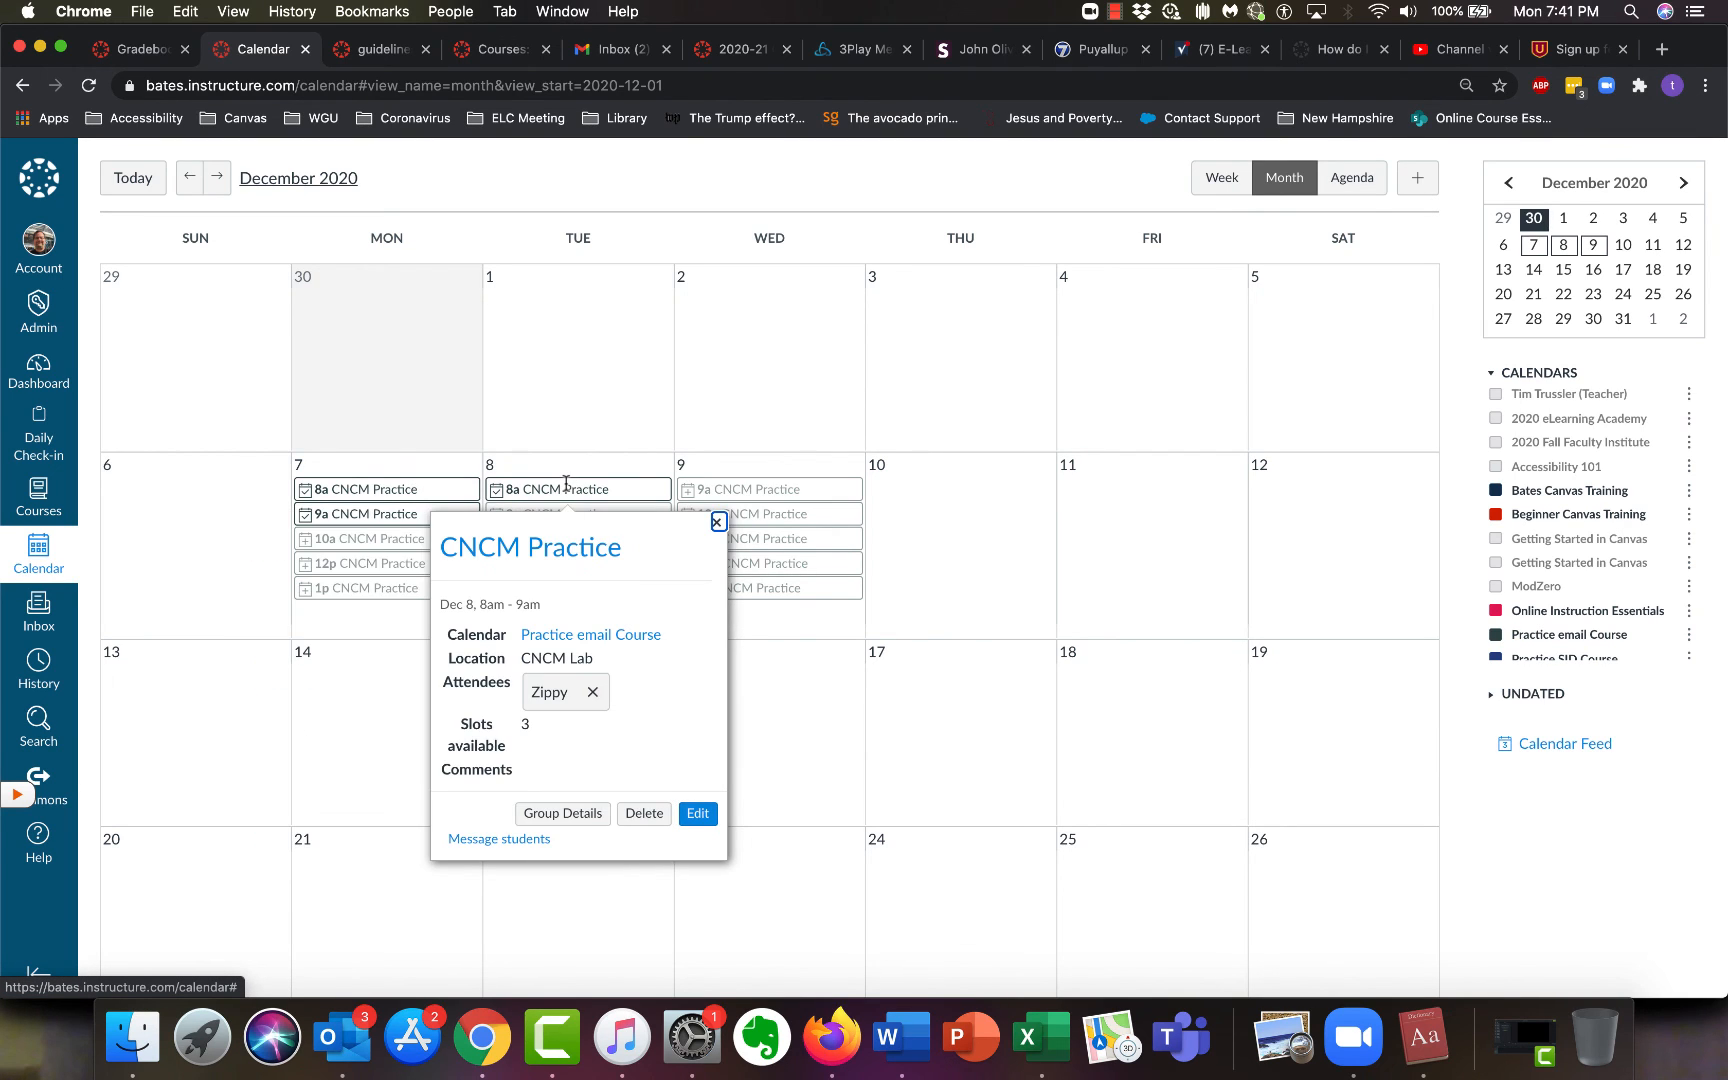
{"action": "left_click", "coordinate": [372, 514]}
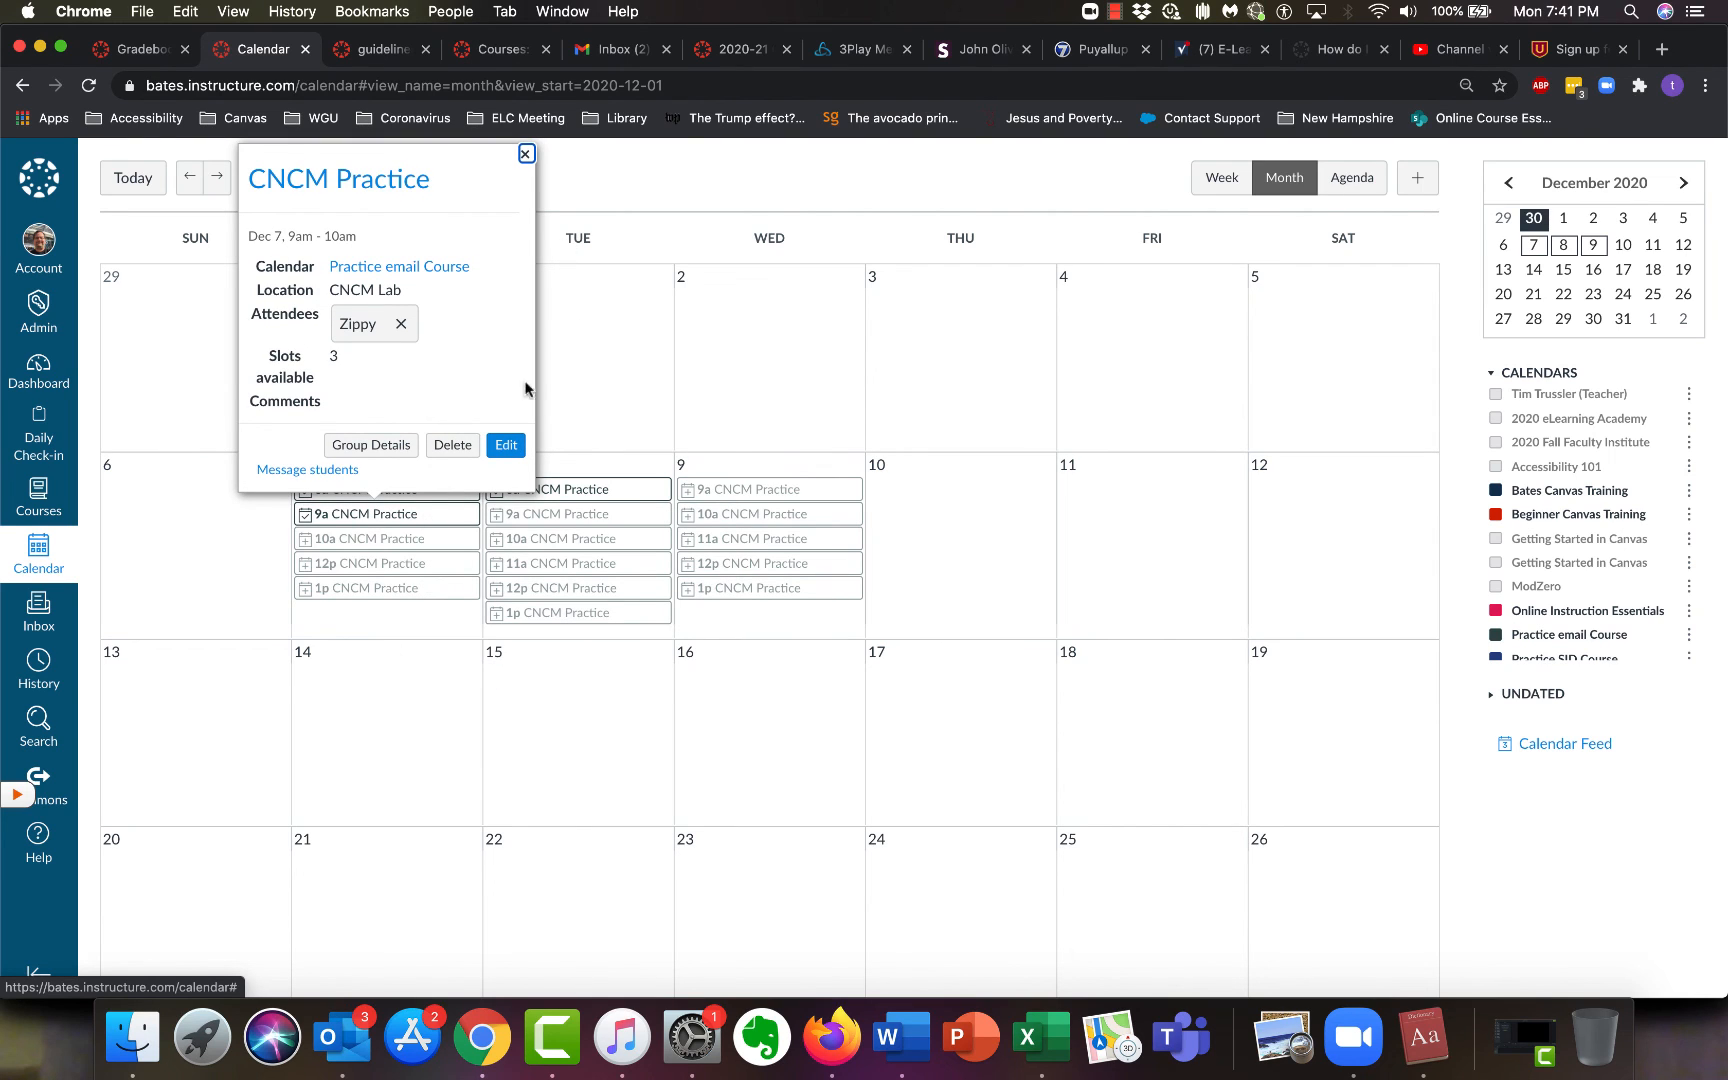
{"action": "left_click", "coordinate": [526, 154]}
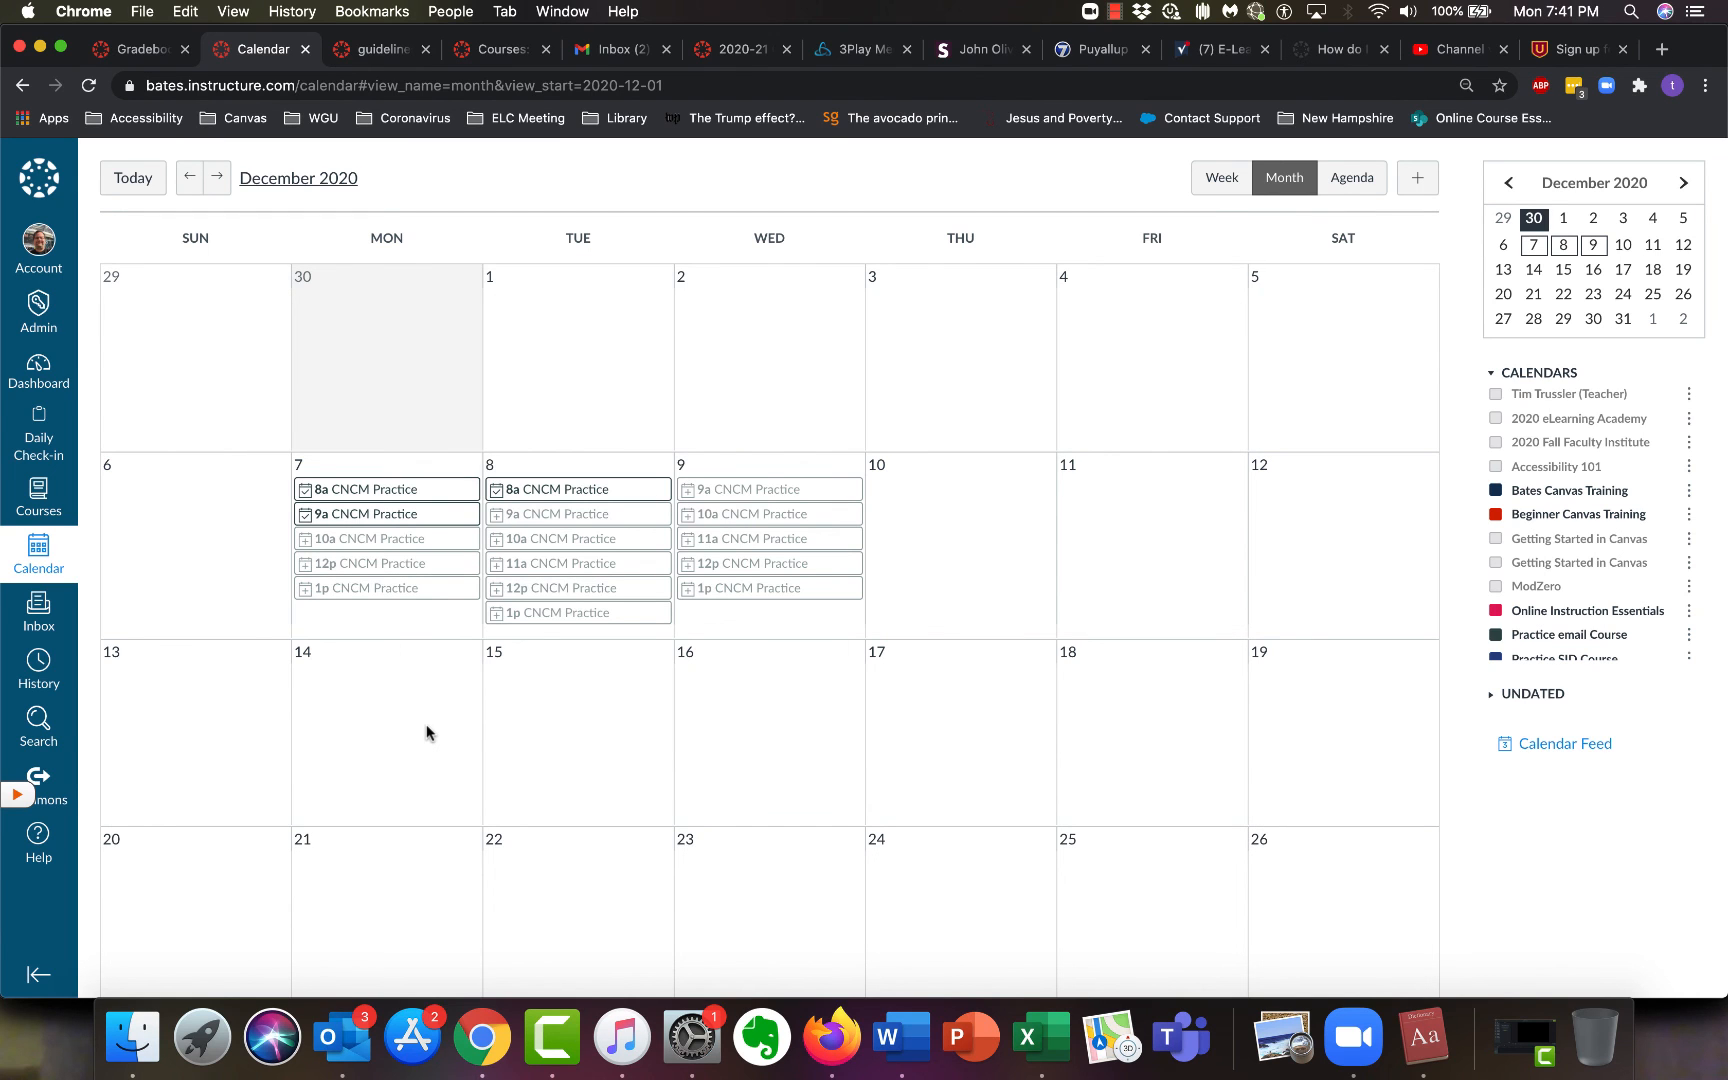
{"action": "left_click", "coordinate": [553, 1037]}
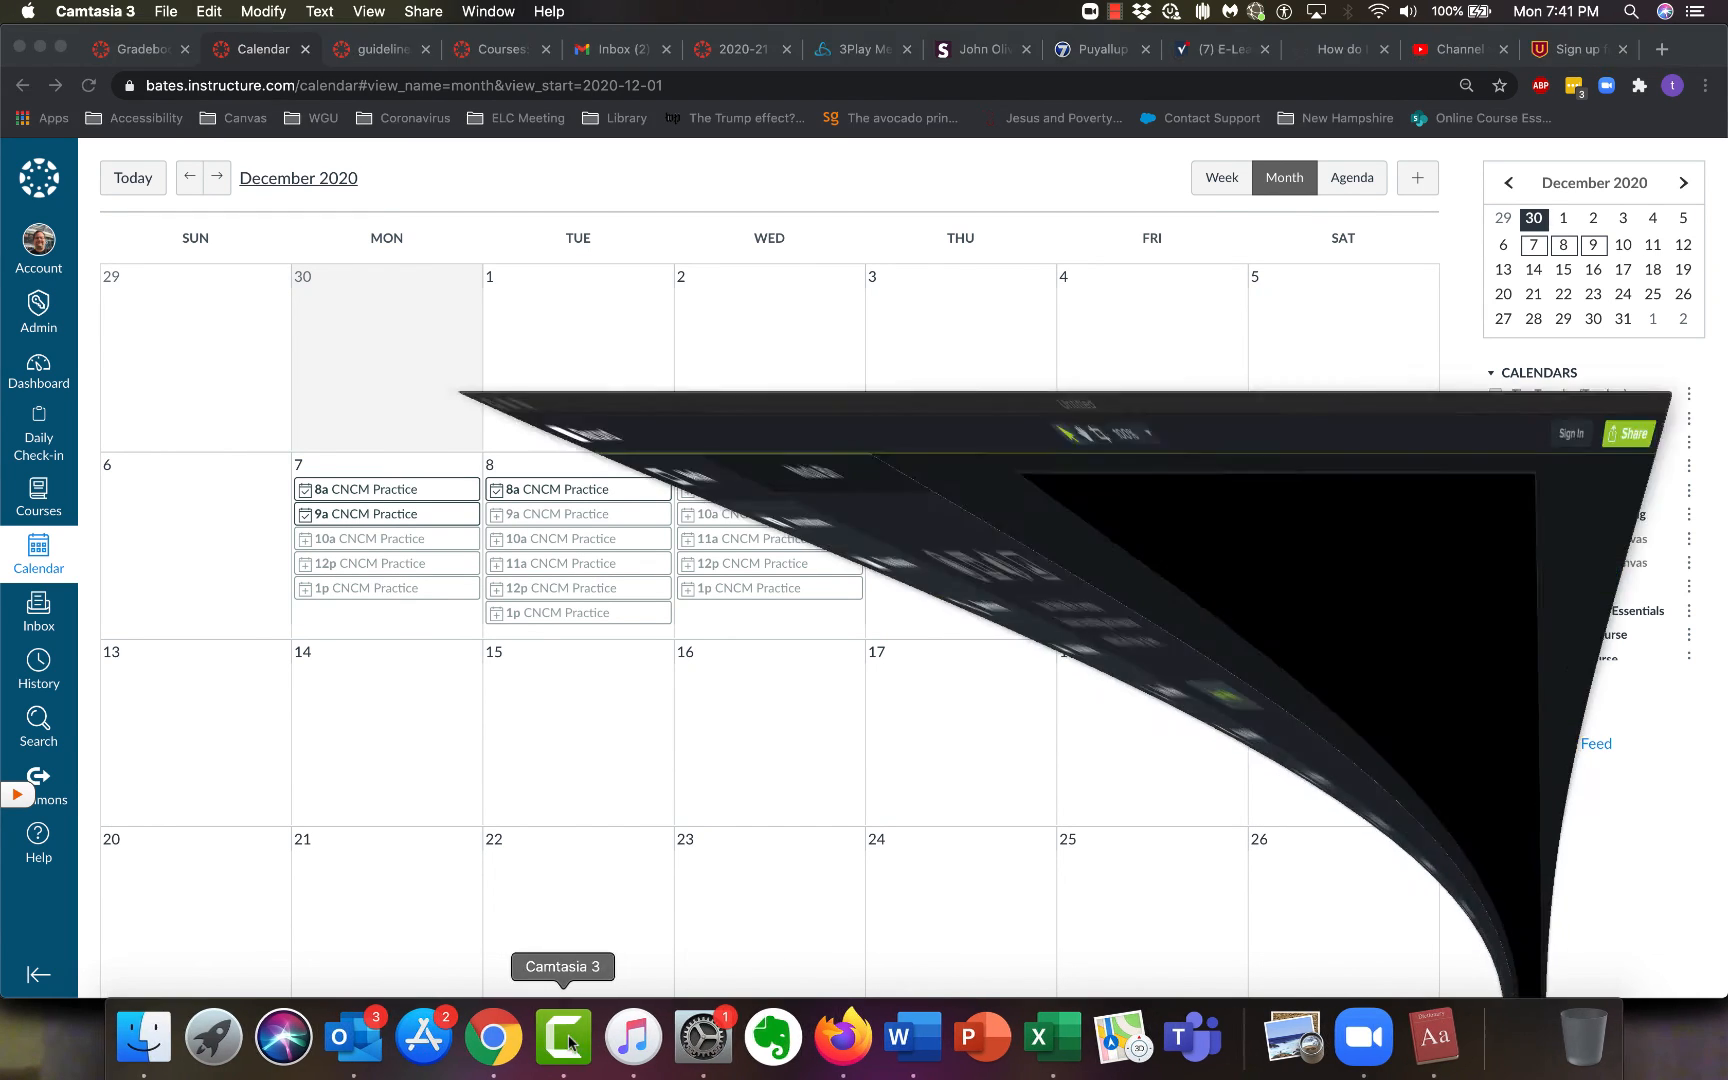